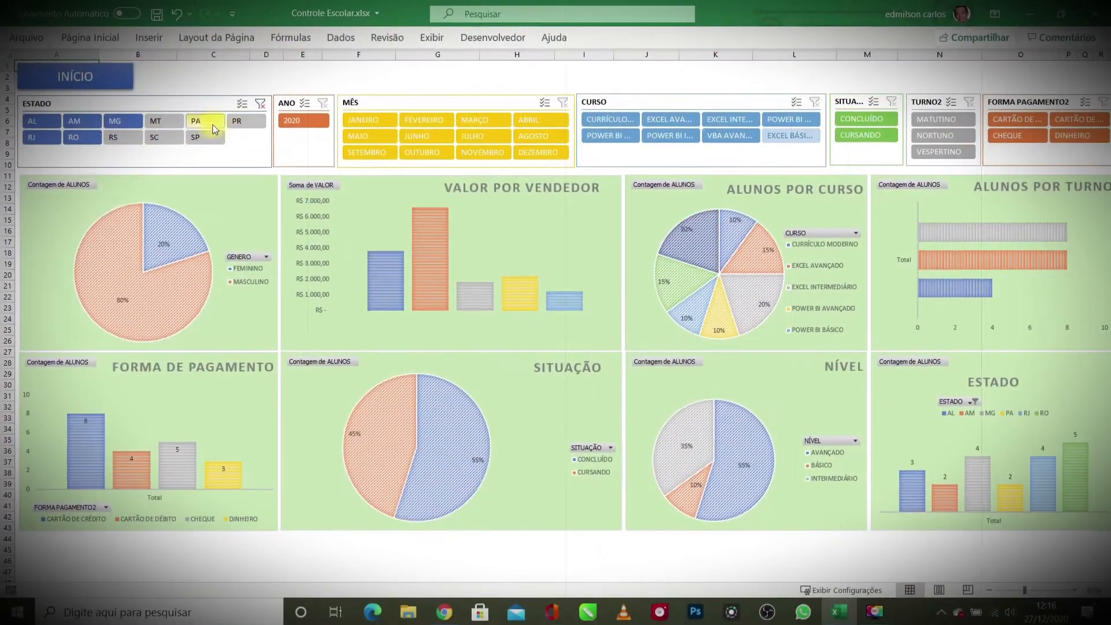
- Filter the dashboard to the months JUNHO, NOVEMBRO and DEZEMBRO
{"action": "left_click", "coordinate": [370, 120]}
{"action": "left_click", "coordinate": [416, 136]}
{"action": "left_click", "coordinate": [482, 152], "text": "ctrl"}
{"action": "left_click", "coordinate": [551, 151], "text": "ctrl"}
- Filter the dashboard to the Currículo, Excel Avançado, Excel Intermediário and Excel Básico courses, and clear the month and course filters
{"action": "left_click", "coordinate": [612, 120]}
{"action": "left_click", "coordinate": [665, 121], "text": "ctrl"}
{"action": "left_click", "coordinate": [730, 120], "text": "ctrl"}
{"action": "left_click", "coordinate": [790, 136], "text": "ctrl"}
{"action": "left_click", "coordinate": [562, 103]}
{"action": "left_click", "coordinate": [814, 103]}
- Filter the dashboard to situation CONCLUÍDO, shift MATUTINO, and the first card payment method plus CHEQUE
{"action": "left_click", "coordinate": [866, 119]}
{"action": "left_click", "coordinate": [939, 135]}
{"action": "left_click", "coordinate": [939, 119]}
{"action": "left_click", "coordinate": [1013, 119]}
{"action": "left_click", "coordinate": [1017, 136], "text": "ctrl"}
- Clear the payment method, shift, situation and state filters on the dashboard
{"action": "left_click", "coordinate": [1103, 101]}
{"action": "left_click", "coordinate": [969, 101]}
{"action": "left_click", "coordinate": [892, 100]}
{"action": "left_click", "coordinate": [261, 103]}
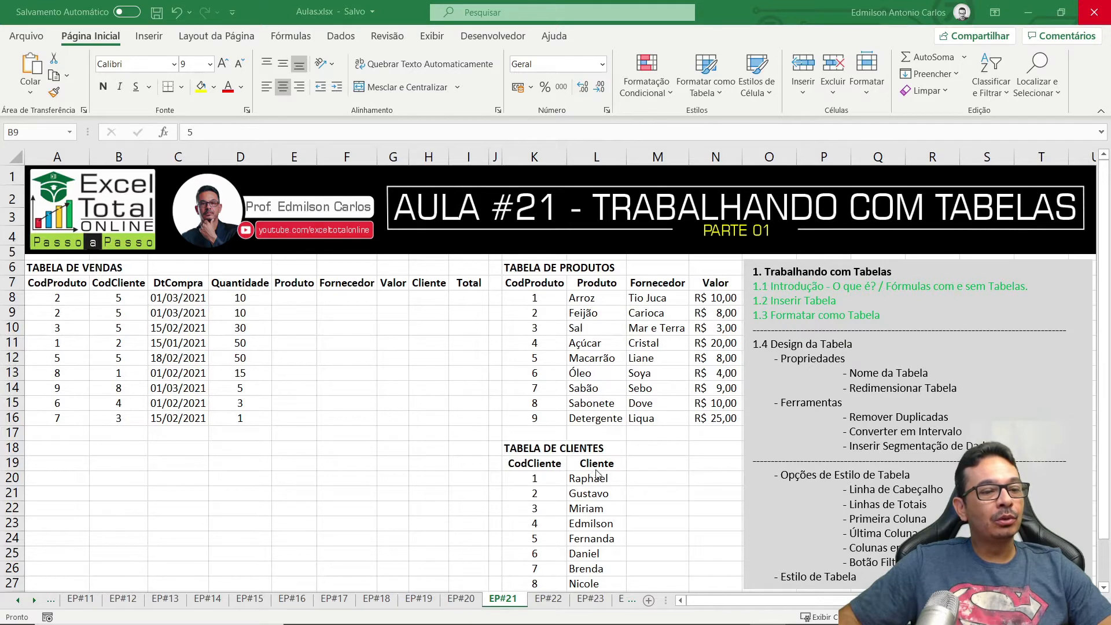
- Examine the first sales row in A8:I8 and the record for client code 5 in the clients table
{"action": "left_click", "coordinate": [236, 362]}
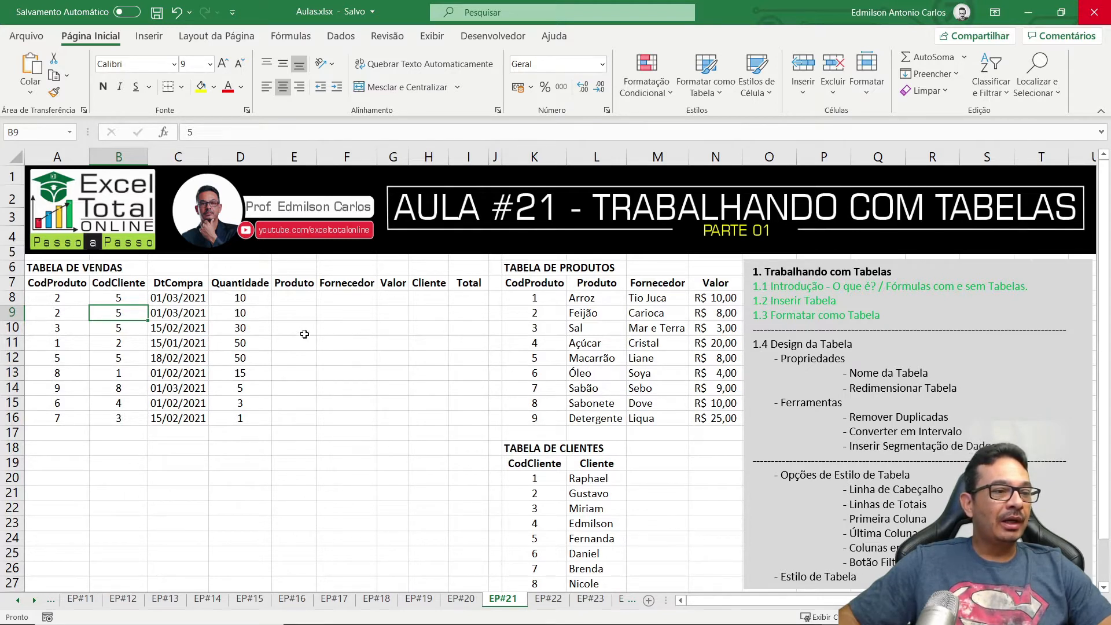
{"action": "left_click", "coordinate": [288, 299]}
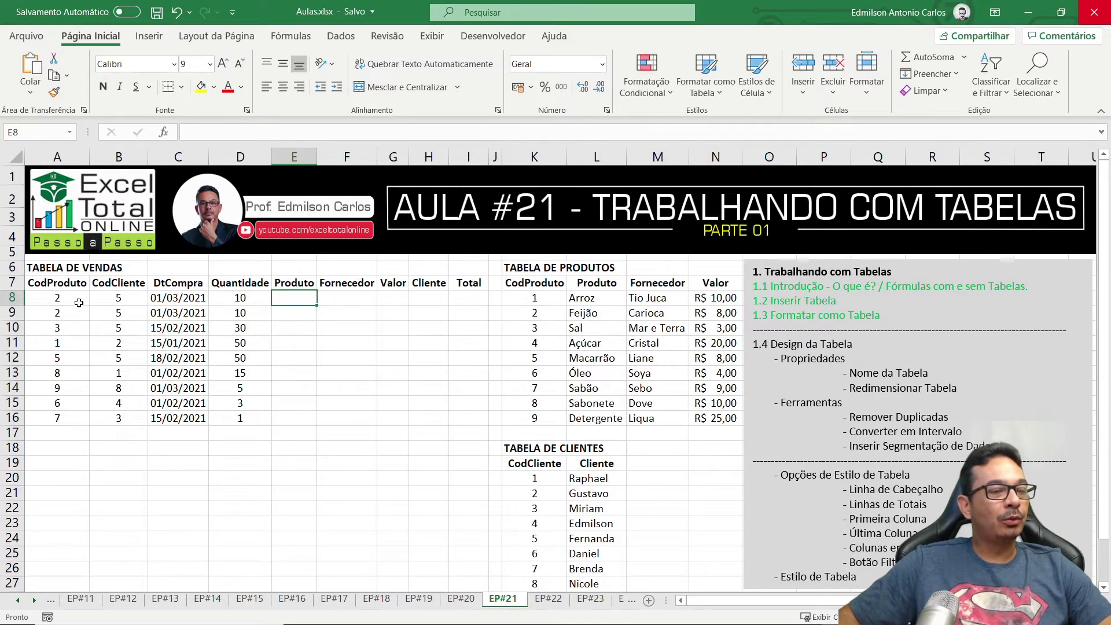
{"action": "left_click_drag", "start_coordinate": [55, 298], "coordinate": [483, 292]}
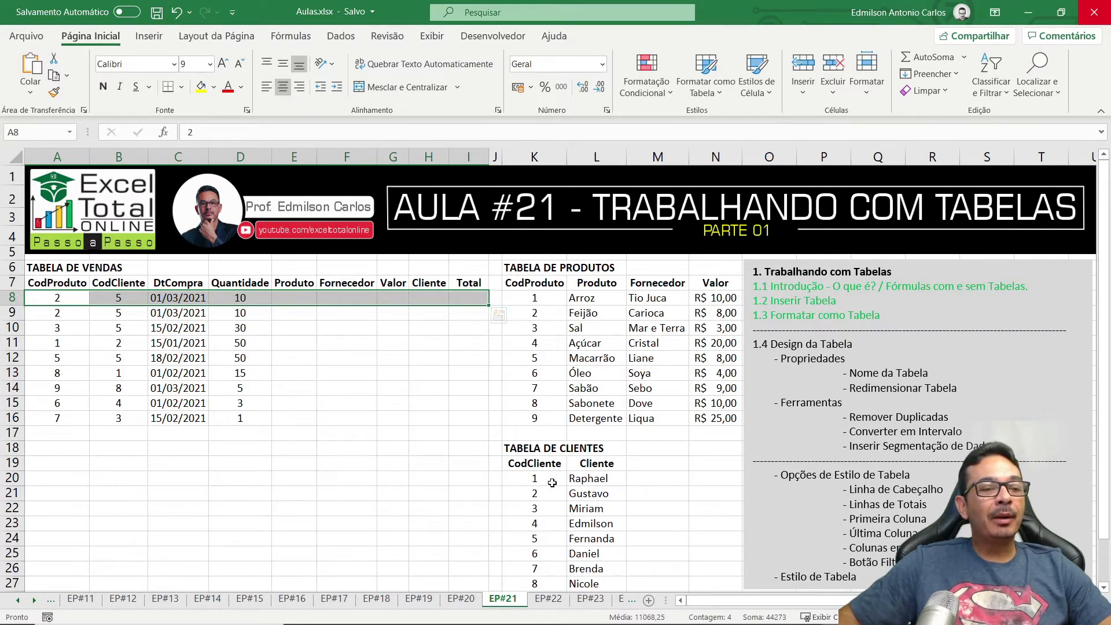
{"action": "left_click_drag", "start_coordinate": [540, 539], "coordinate": [609, 539]}
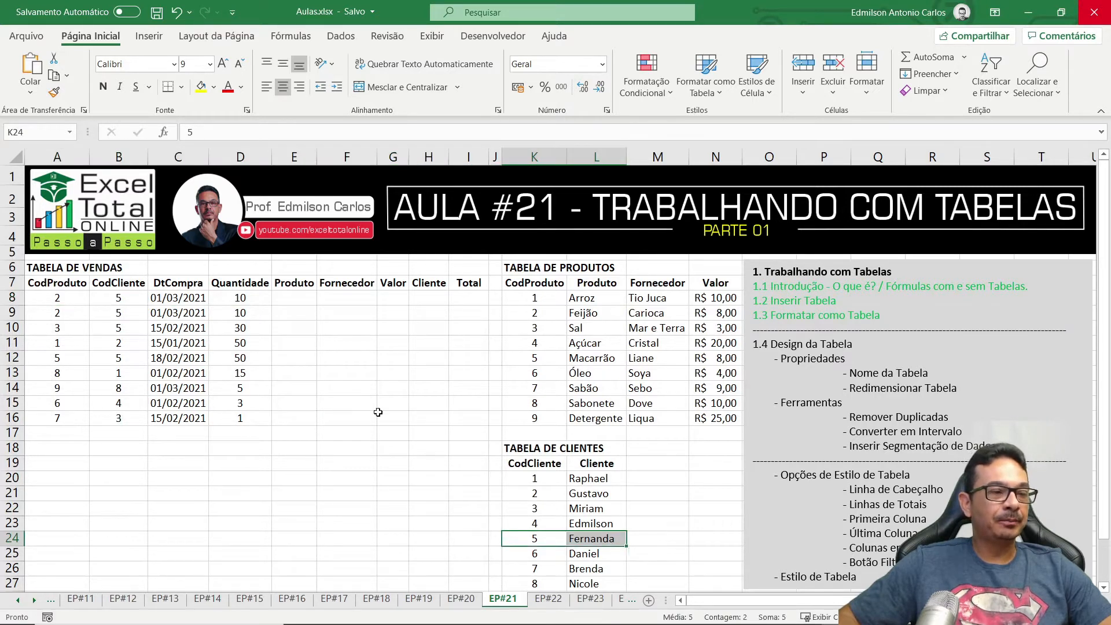
{"action": "left_click", "coordinate": [295, 298]}
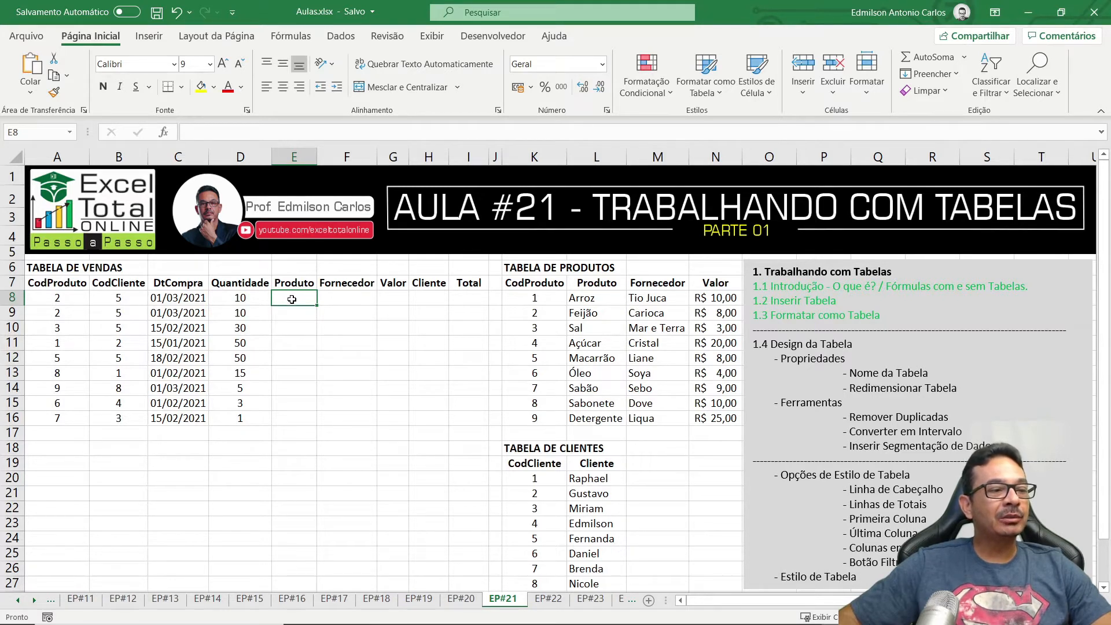
{"action": "left_click_drag", "start_coordinate": [83, 300], "coordinate": [461, 297]}
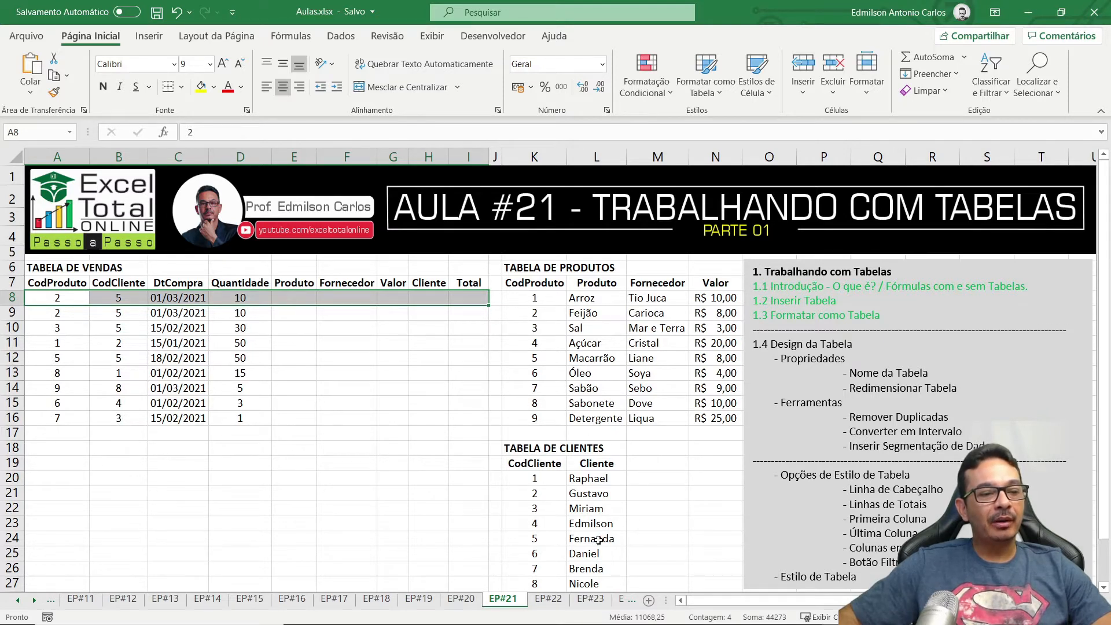
- Enter the formula =PROCV(A8;K8:N16;2;FALSO) in E8 to look up the product name
{"action": "left_click", "coordinate": [298, 298]}
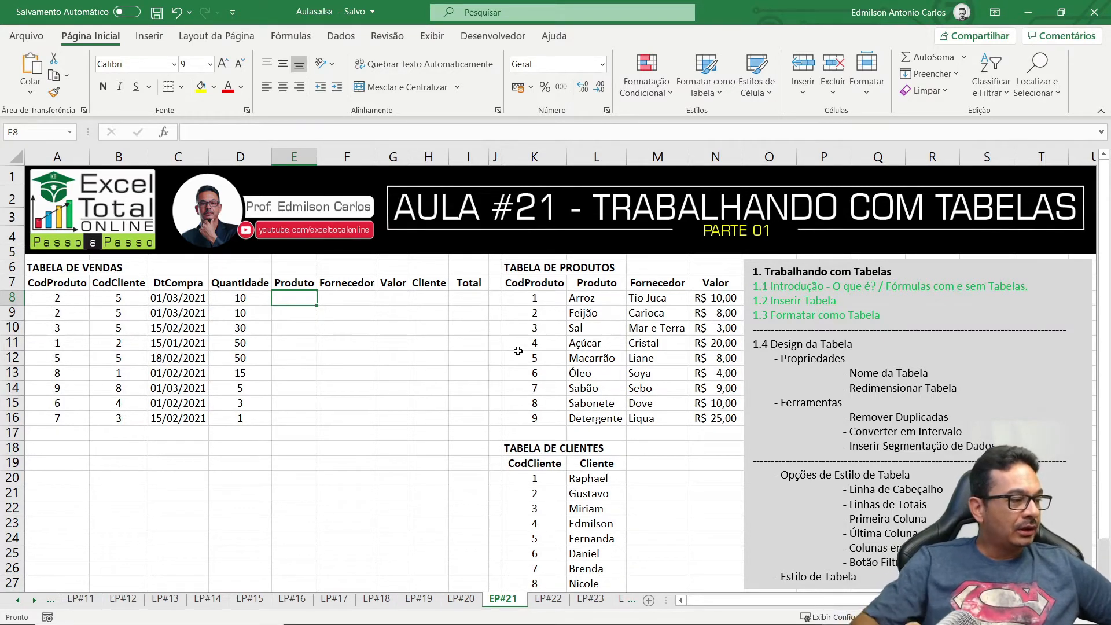
{"action": "type", "text": "="}
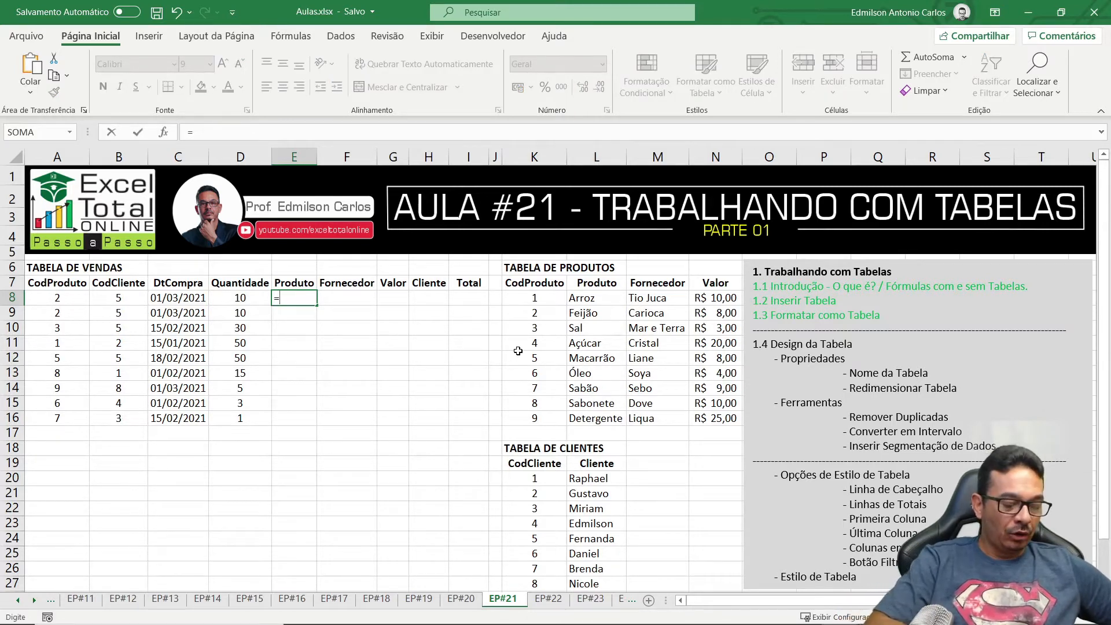
{"action": "type", "text": "PROC"}
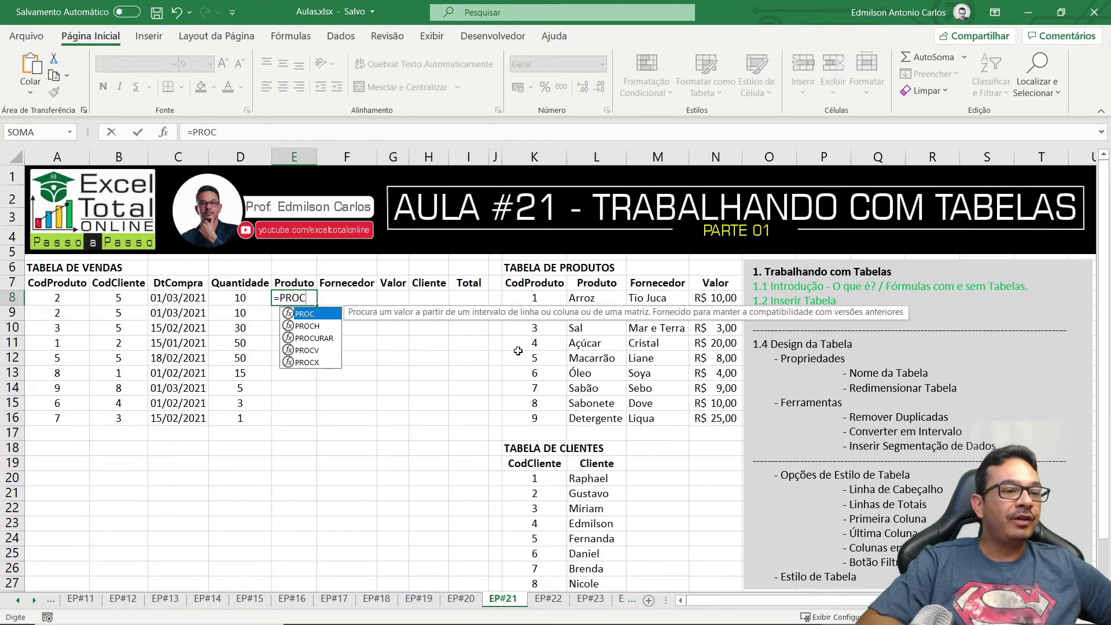
{"action": "type", "text": "V("}
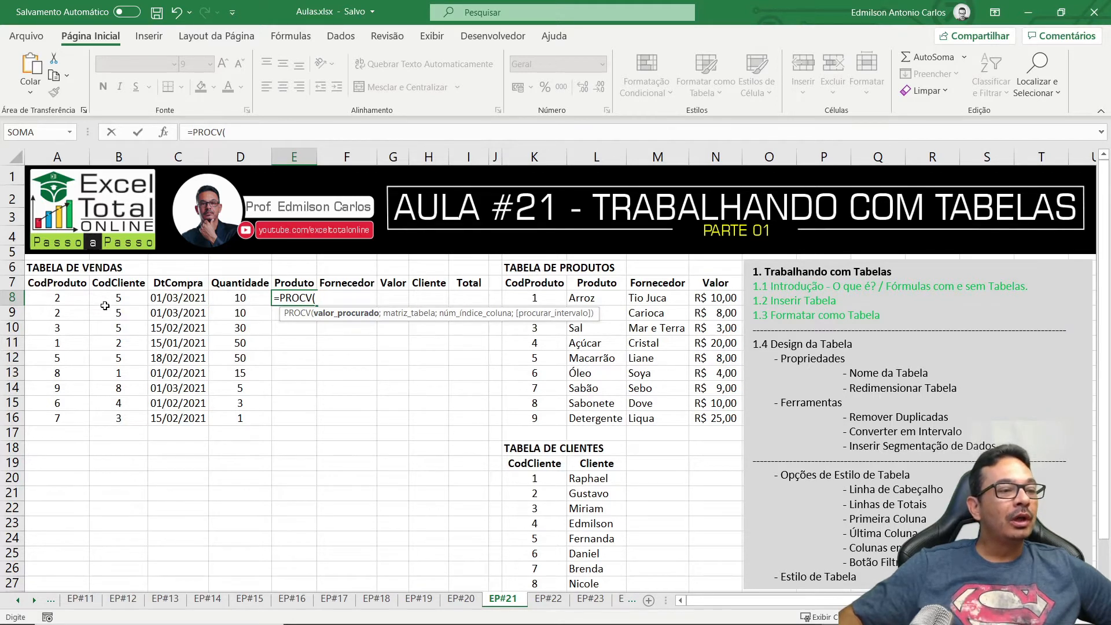
{"action": "left_click", "coordinate": [69, 301]}
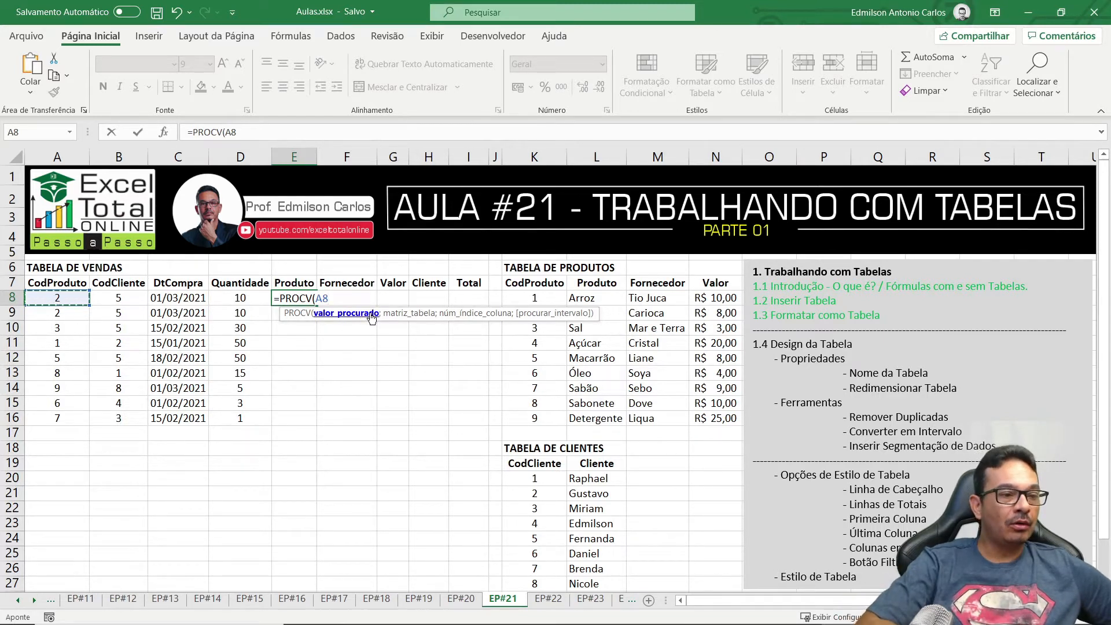
{"action": "type", "text": ";"}
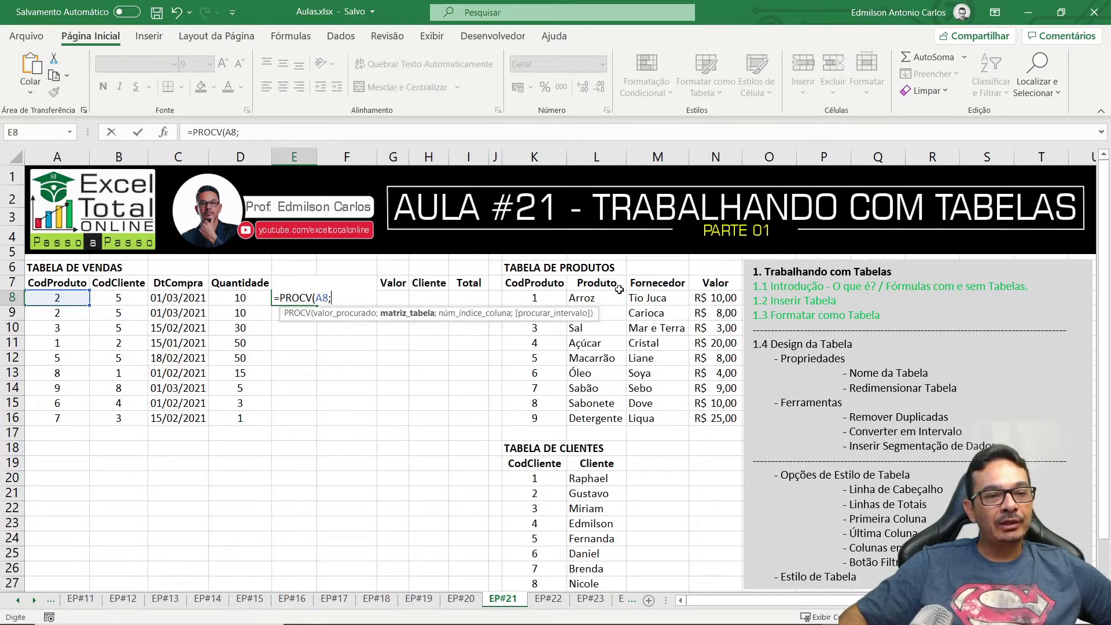
{"action": "left_click_drag", "start_coordinate": [528, 300], "coordinate": [716, 420]}
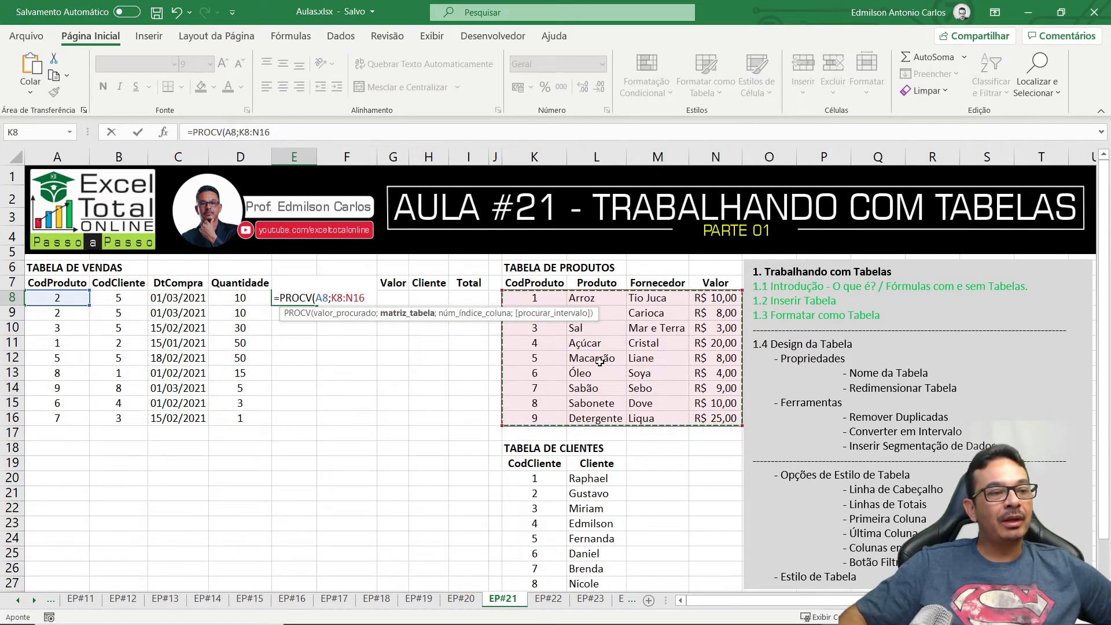
{"action": "type", "text": ";"}
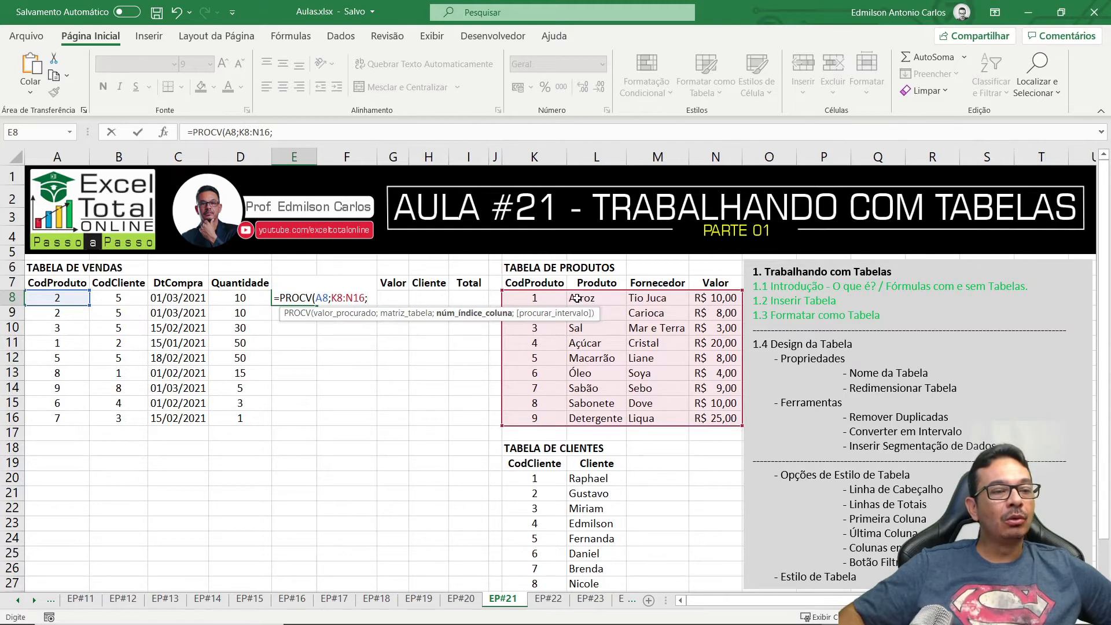
{"action": "type", "text": "2"}
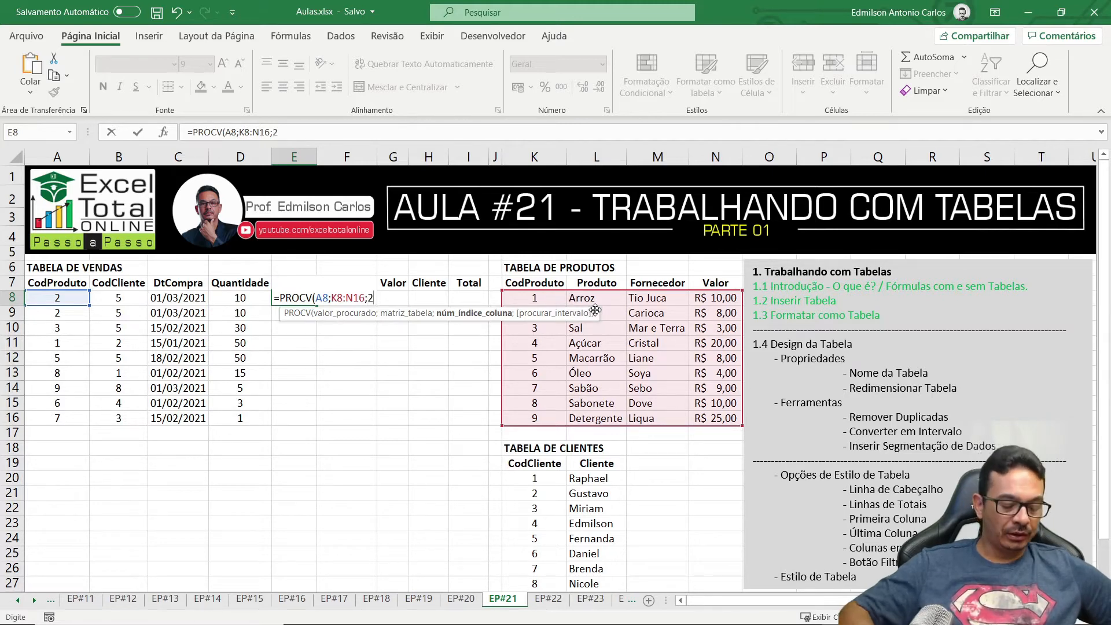
{"action": "type", "text": ";"}
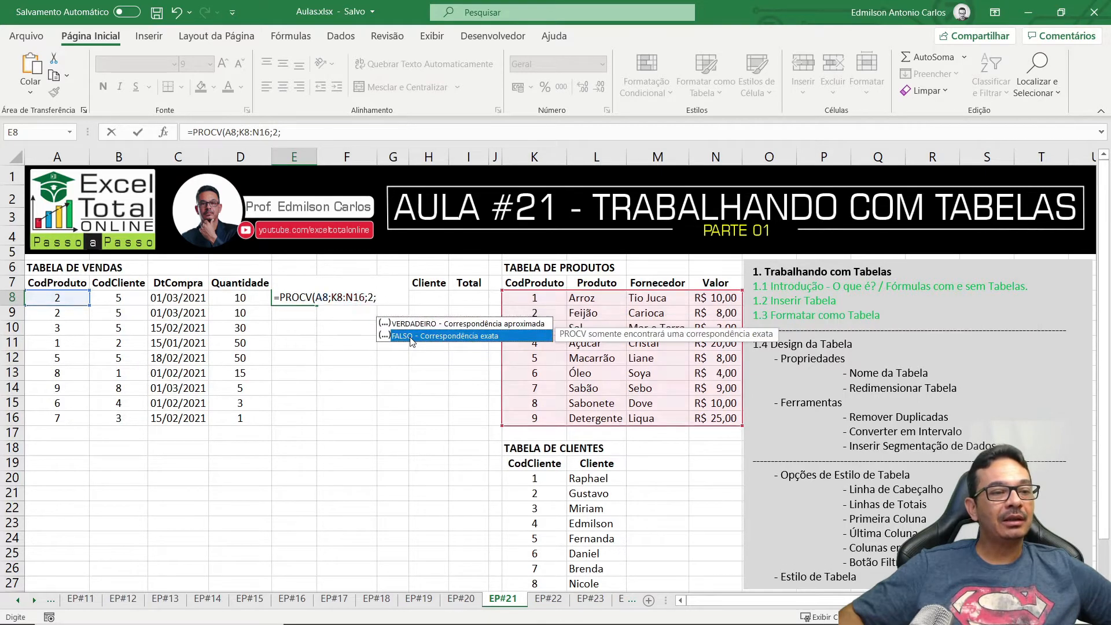
{"action": "double_click", "coordinate": [412, 342]}
{"action": "key", "text": "Return"}
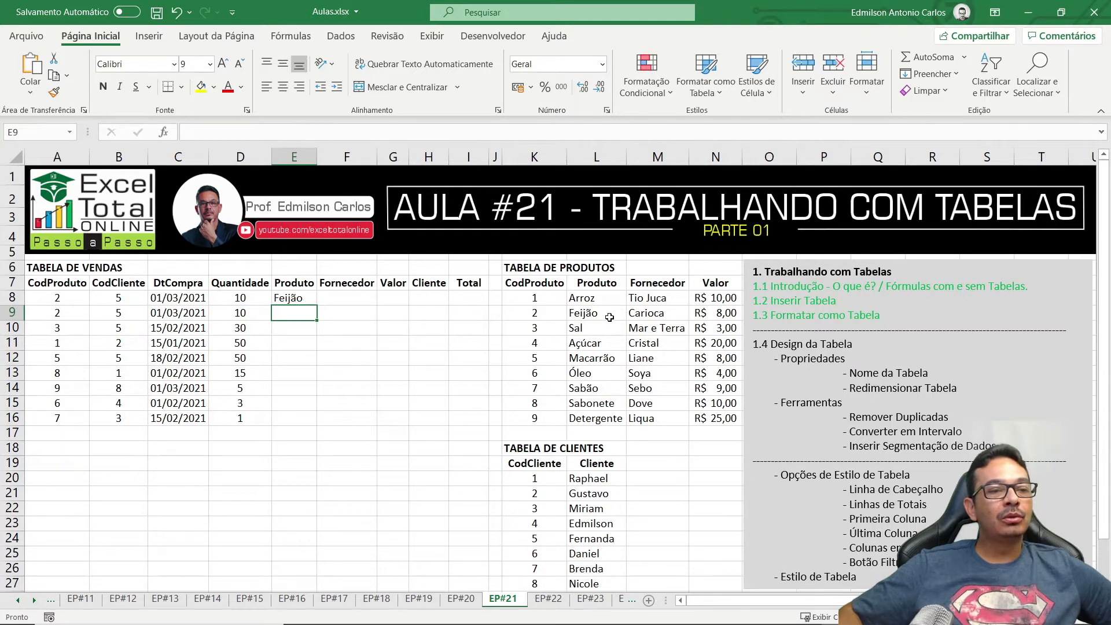
- Copy the Produto formula from E8 down to E16 and check the copied formula in E11
{"action": "left_click", "coordinate": [289, 297]}
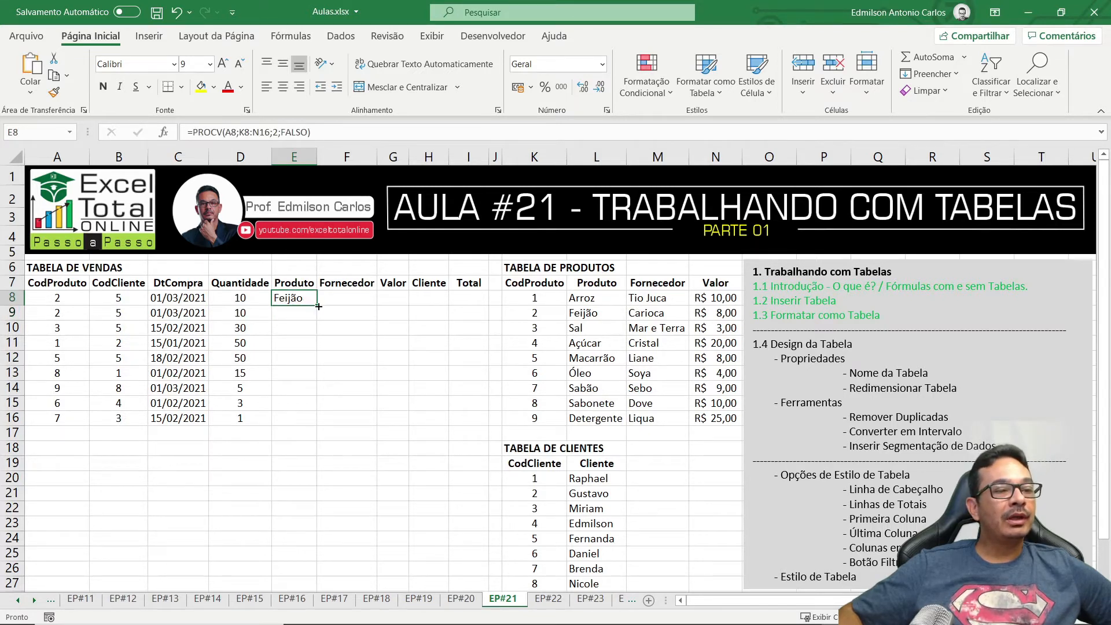
{"action": "left_click_drag", "start_coordinate": [318, 306], "coordinate": [317, 432]}
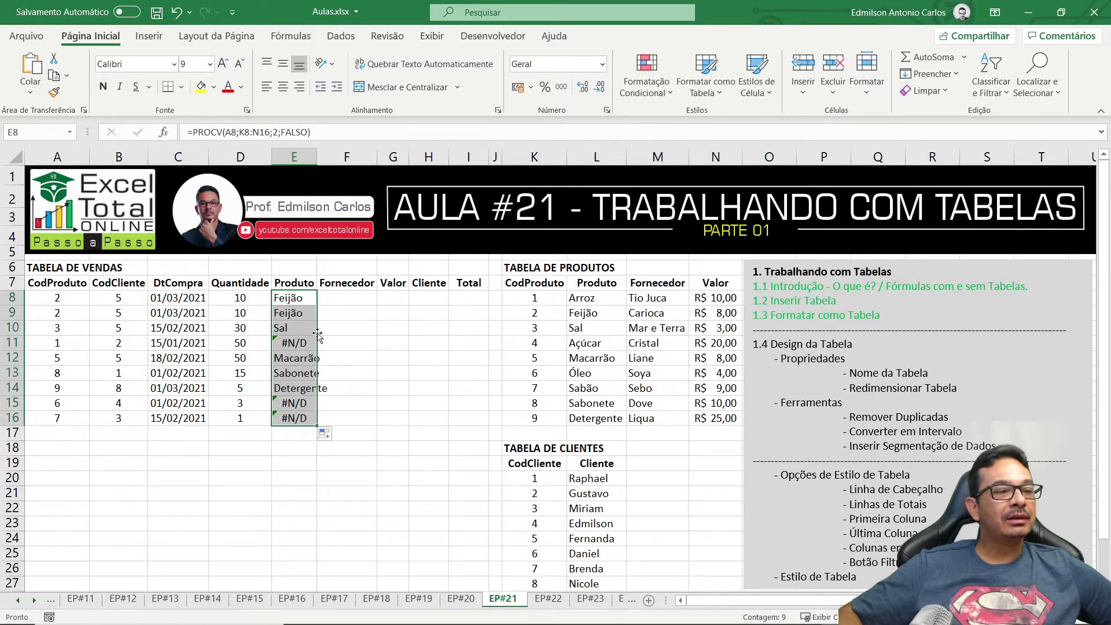
{"action": "left_click", "coordinate": [293, 300]}
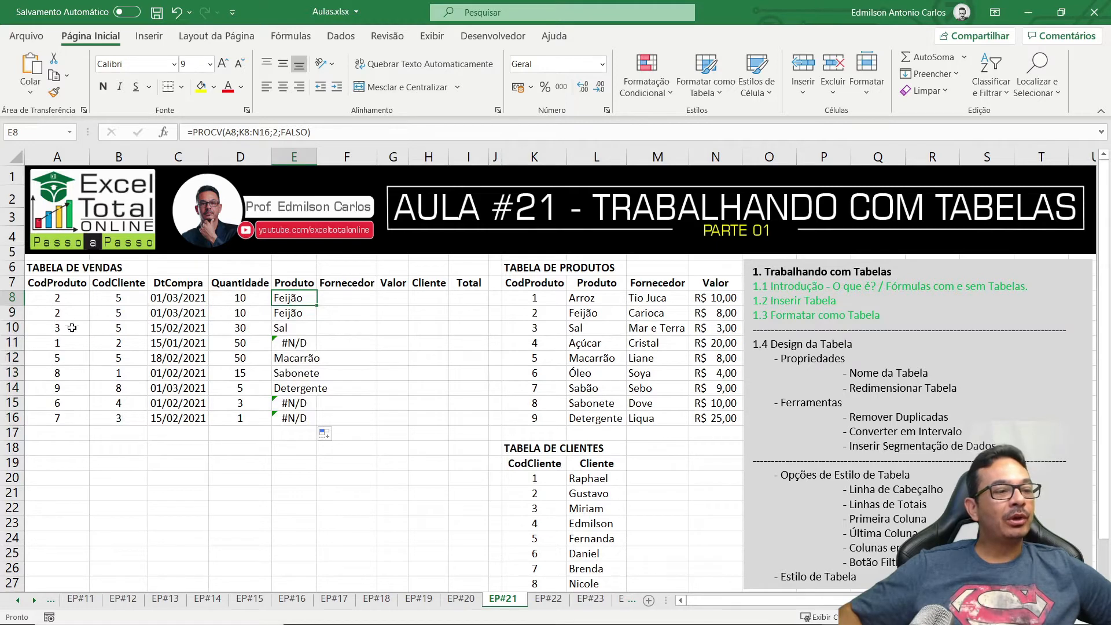
{"action": "left_click", "coordinate": [293, 345]}
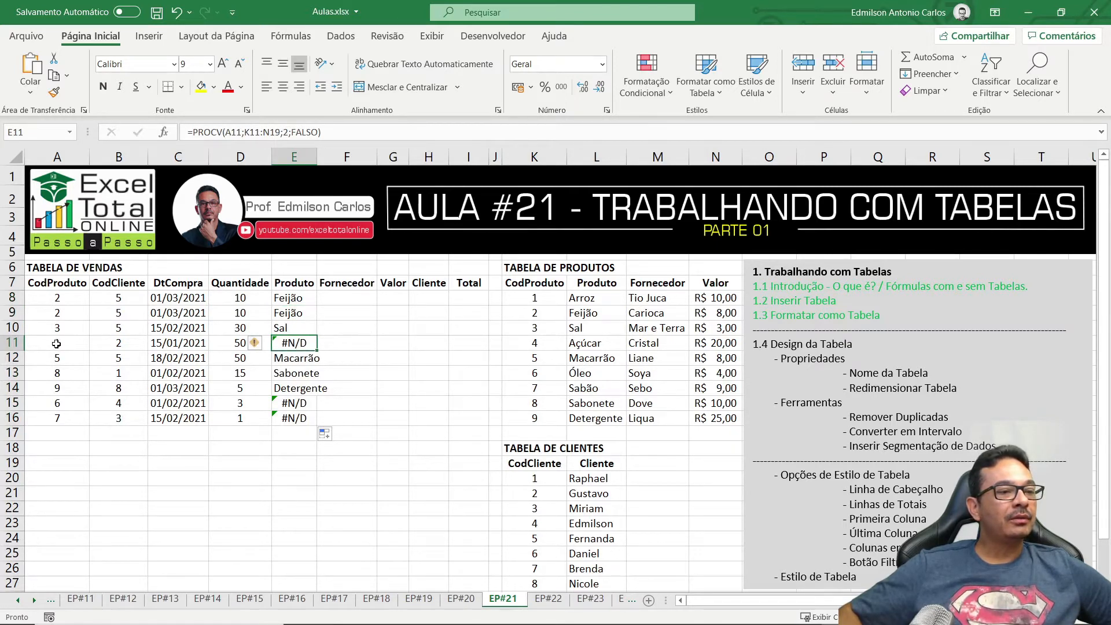
- Make the lookup range in the E8 formula absolute as $K$8:$N$16
{"action": "left_click", "coordinate": [291, 299]}
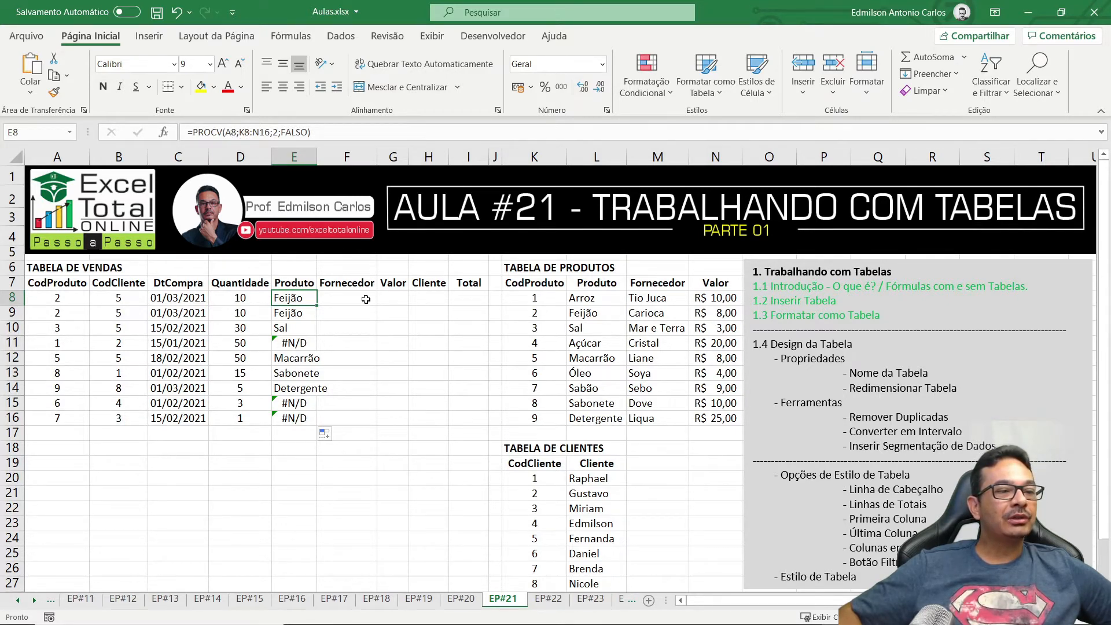
{"action": "double_click", "coordinate": [301, 296]}
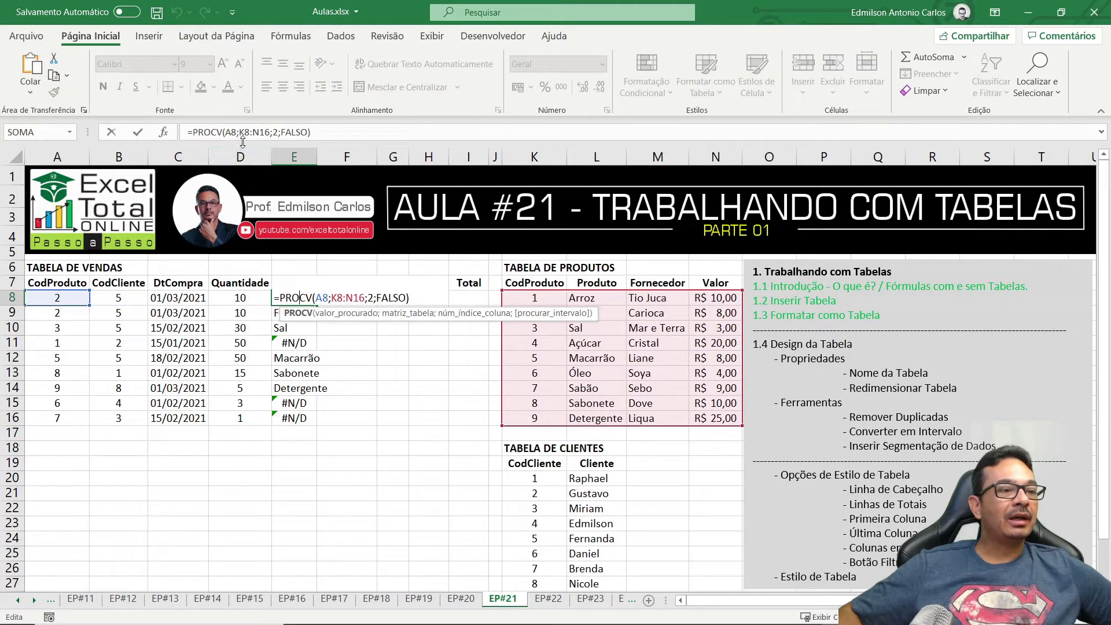
{"action": "left_click_drag", "start_coordinate": [241, 130], "coordinate": [267, 131]}
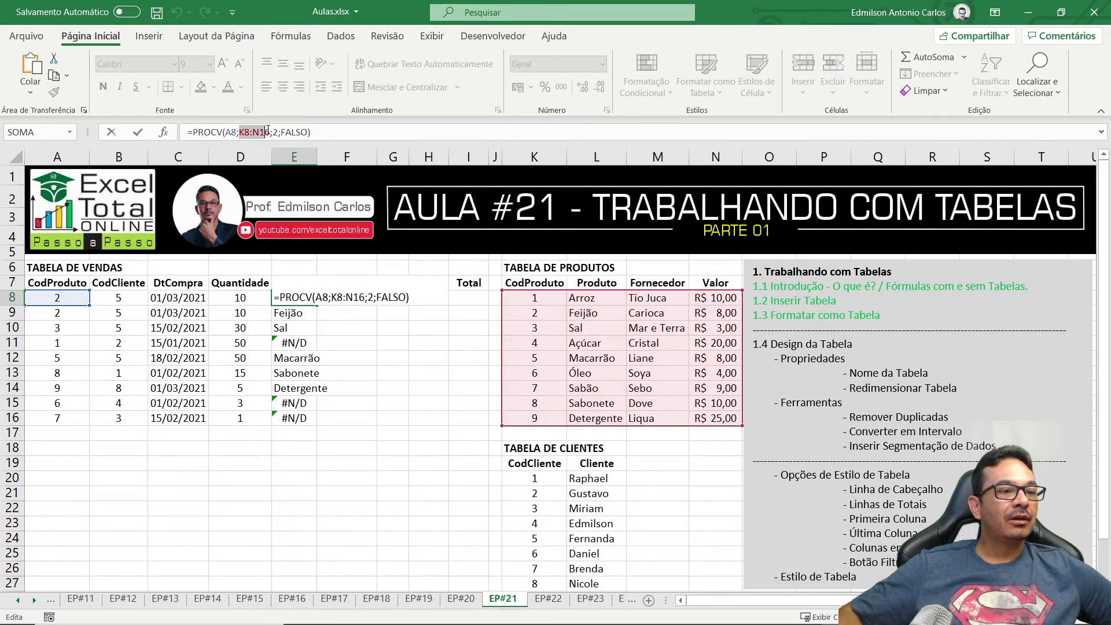
{"action": "key", "text": "F4"}
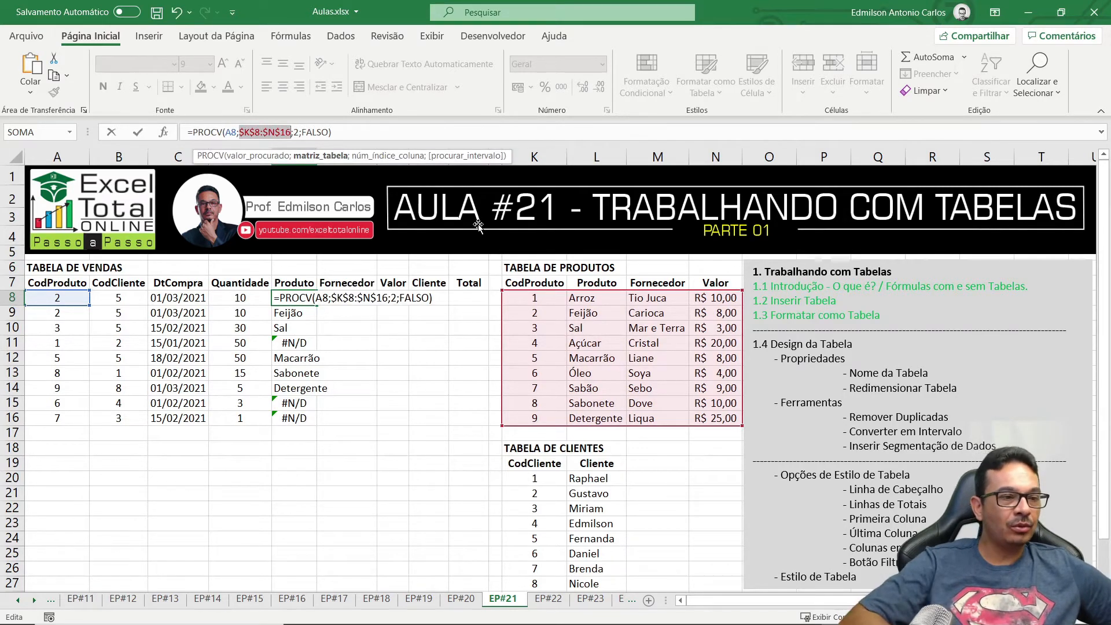
{"action": "key", "text": "Return"}
- Refill the Produto column from E8 to E16 and check product code 7 against the products table
{"action": "left_click", "coordinate": [319, 299]}
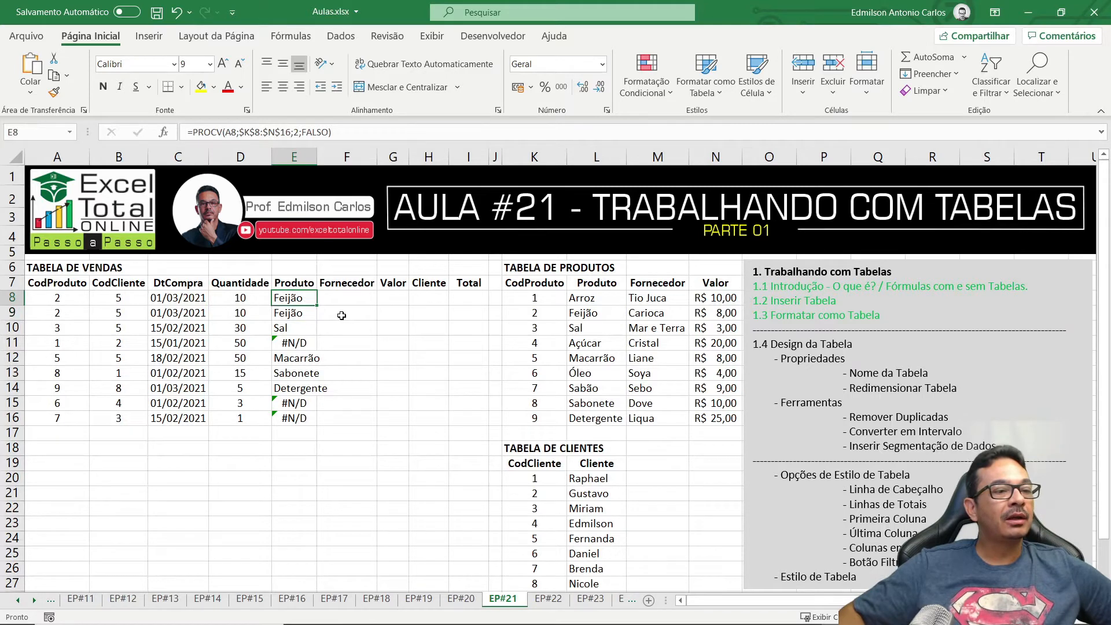
{"action": "left_click_drag", "start_coordinate": [317, 306], "coordinate": [317, 426]}
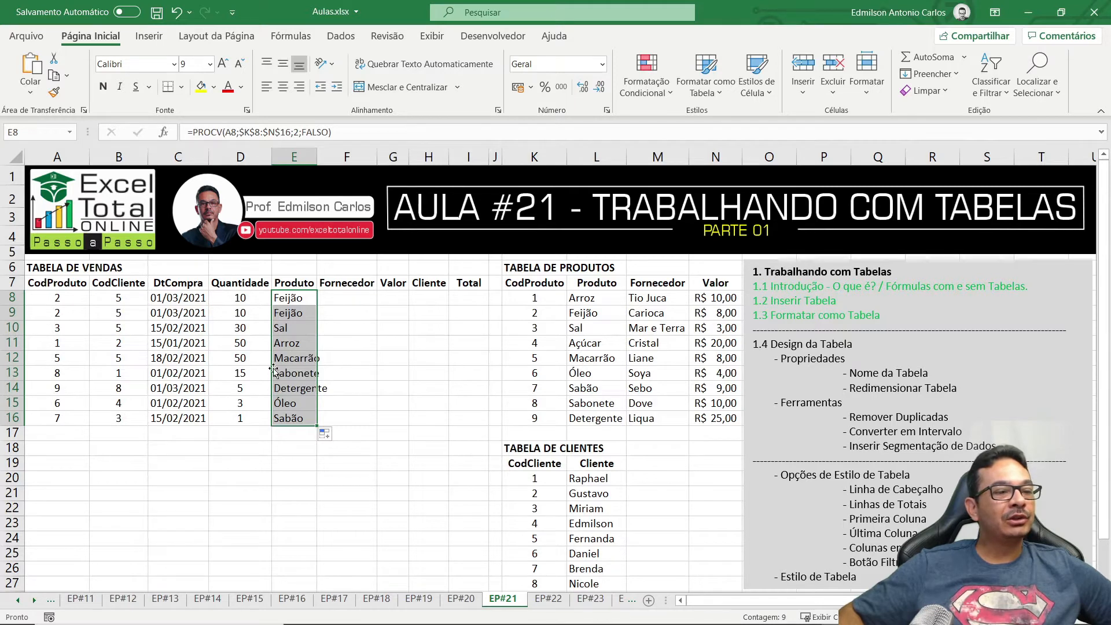
{"action": "left_click", "coordinate": [66, 423]}
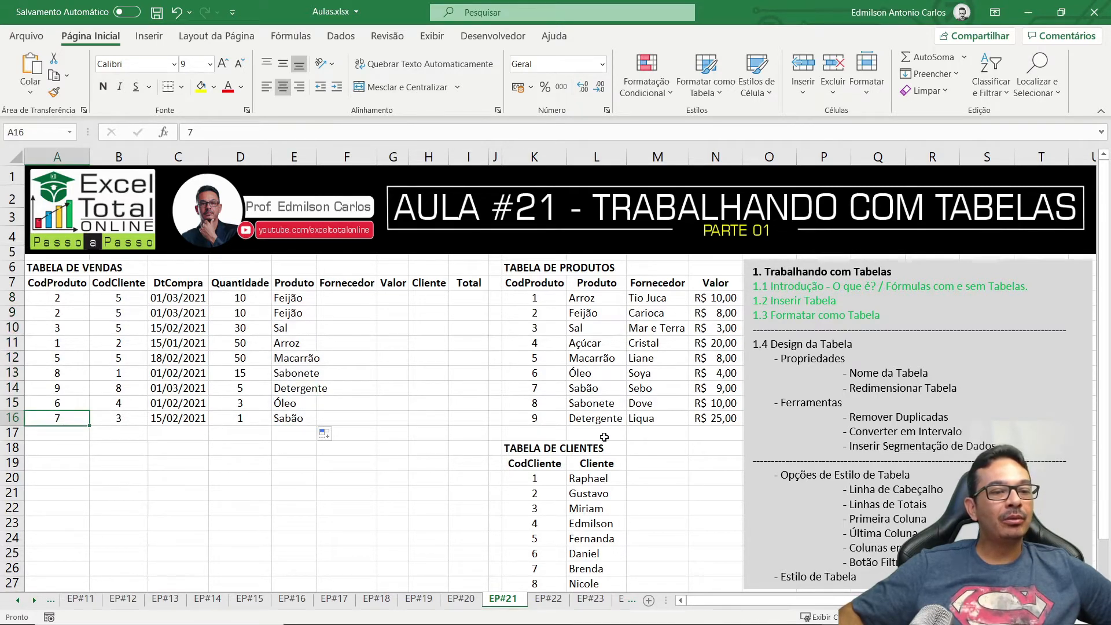
{"action": "left_click", "coordinate": [536, 391]}
{"action": "left_click", "coordinate": [579, 391]}
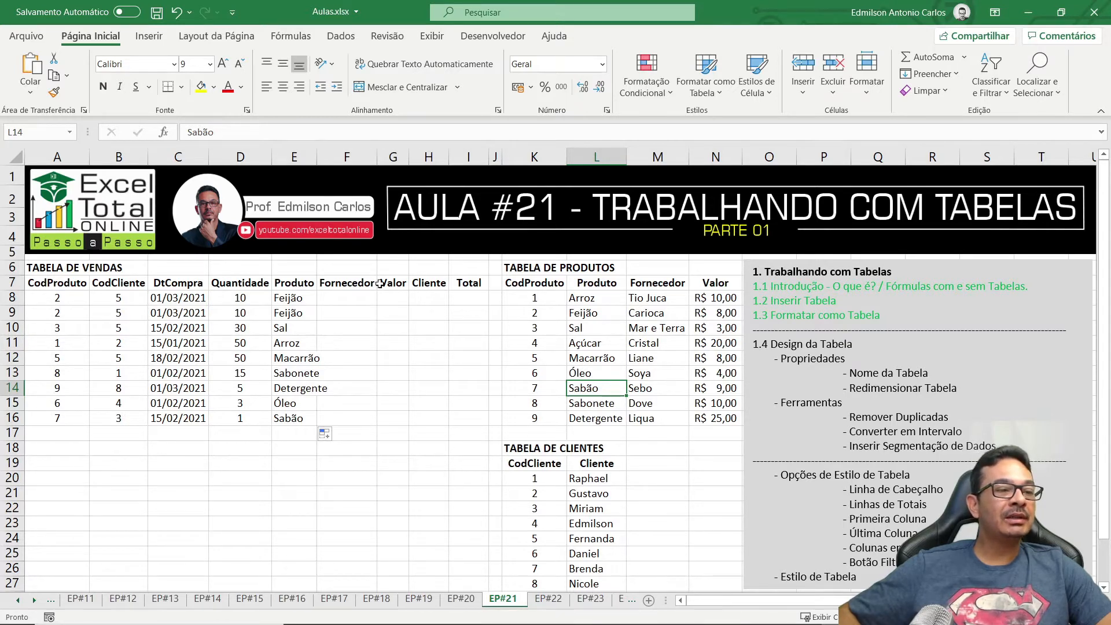
- Enter =PROCV(A8;$K$8:$N$16;3;FALSO) in F8 to look up the supplier, and copy it down to F16
{"action": "left_click", "coordinate": [351, 301]}
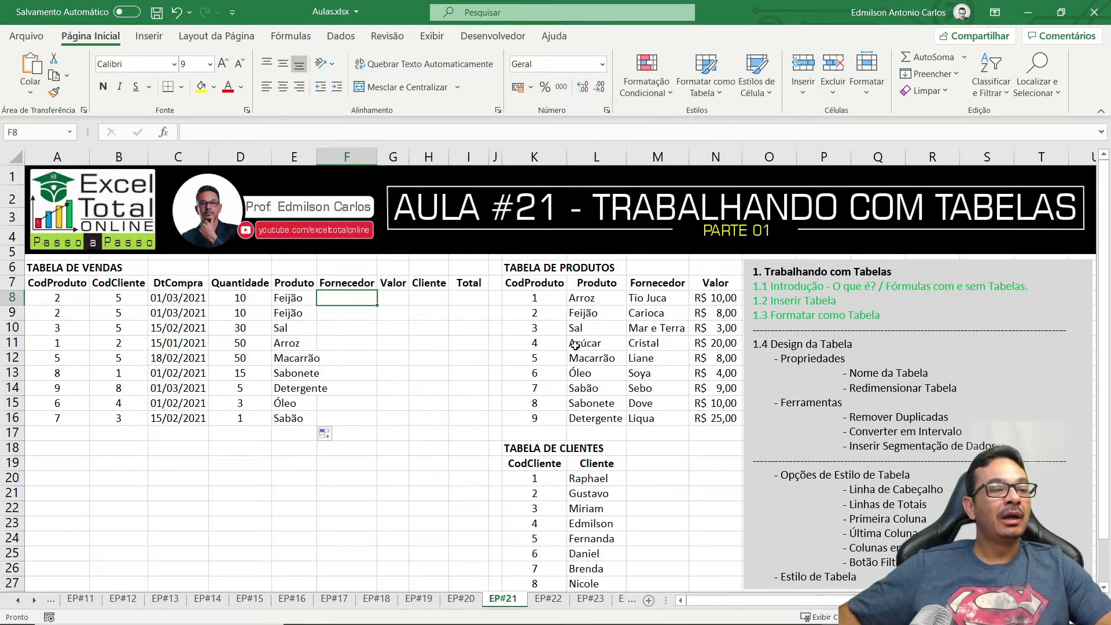
{"action": "type", "text": "="}
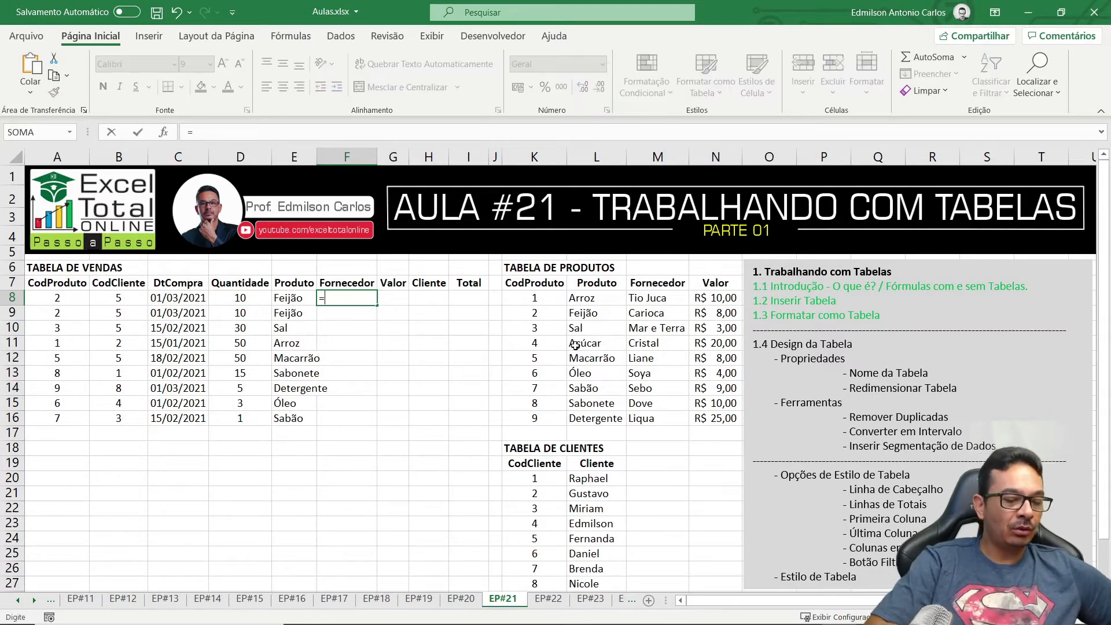
{"action": "type", "text": "PROCV("}
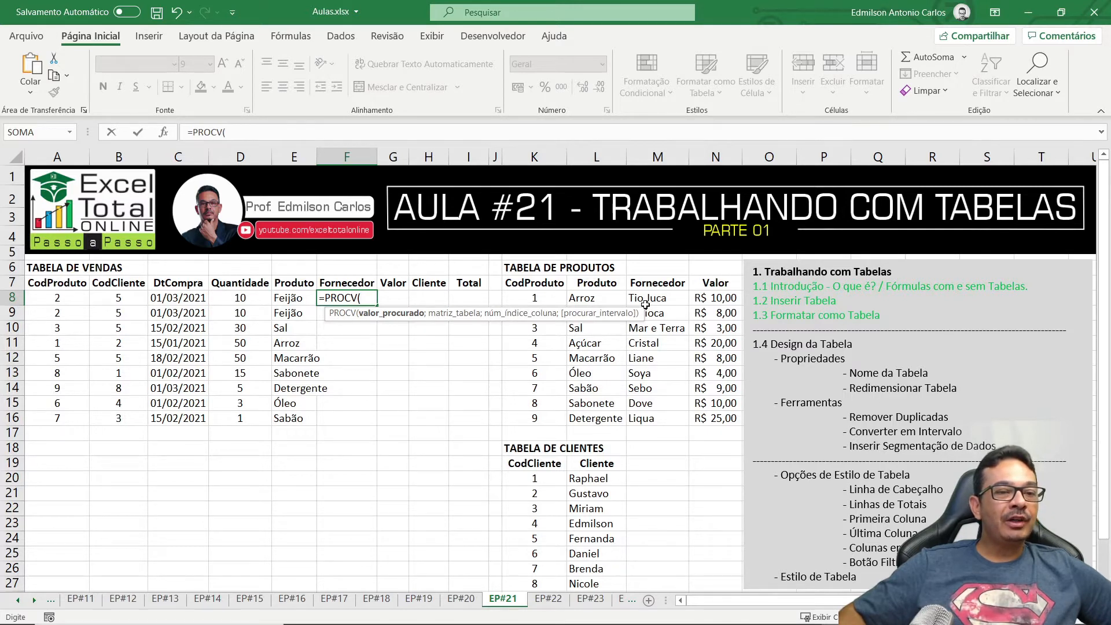
{"action": "left_click", "coordinate": [69, 298]}
{"action": "type", "text": ";"}
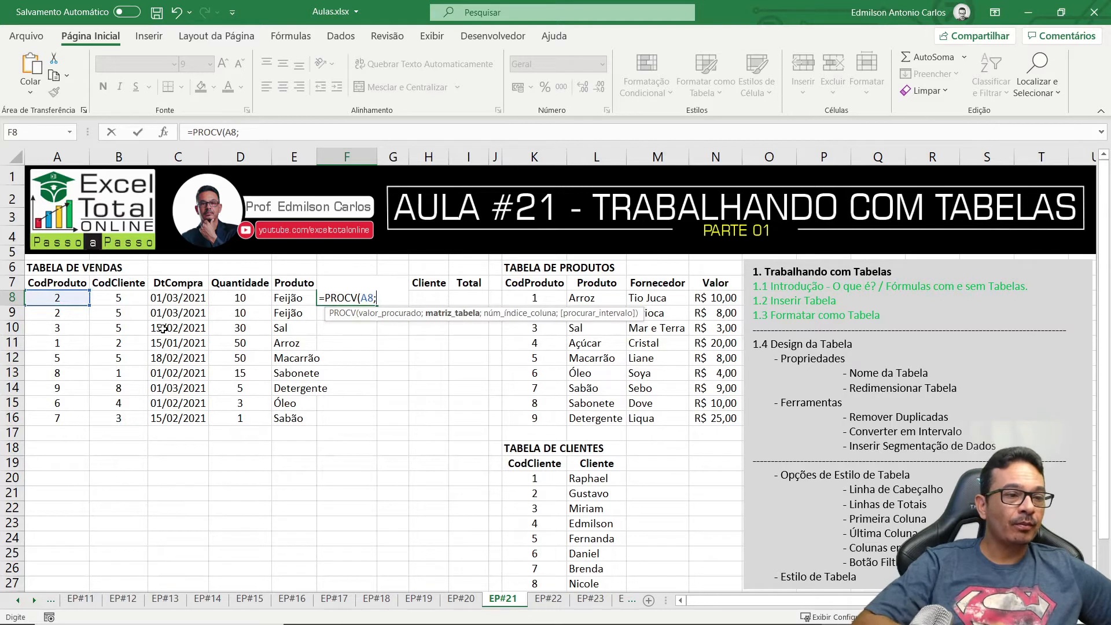
{"action": "left_click_drag", "start_coordinate": [532, 298], "coordinate": [718, 412]}
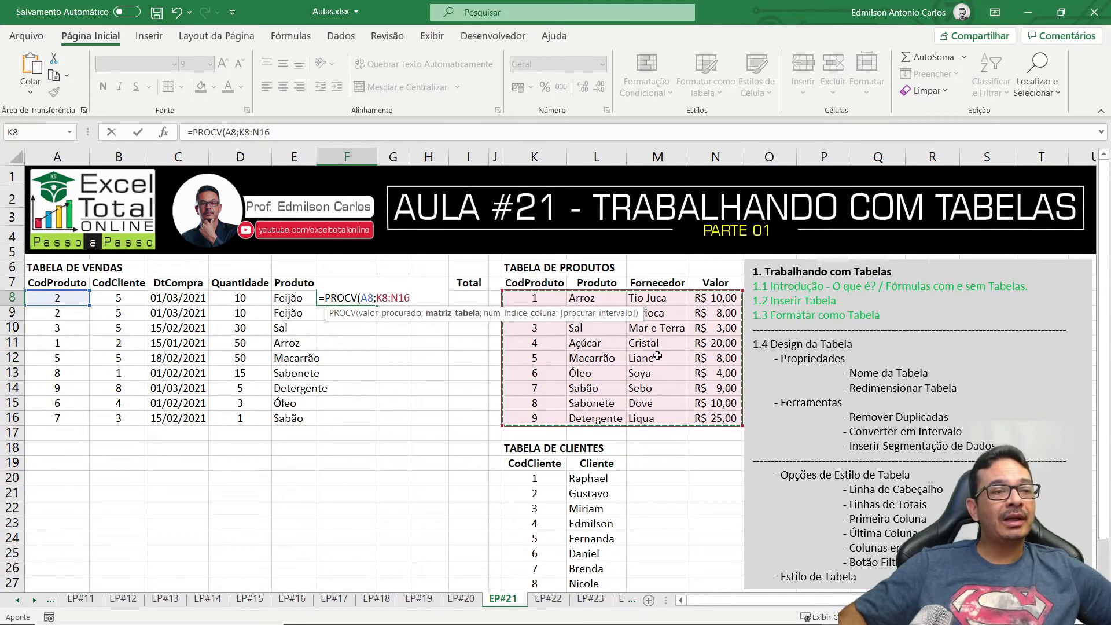
{"action": "key", "text": "F4"}
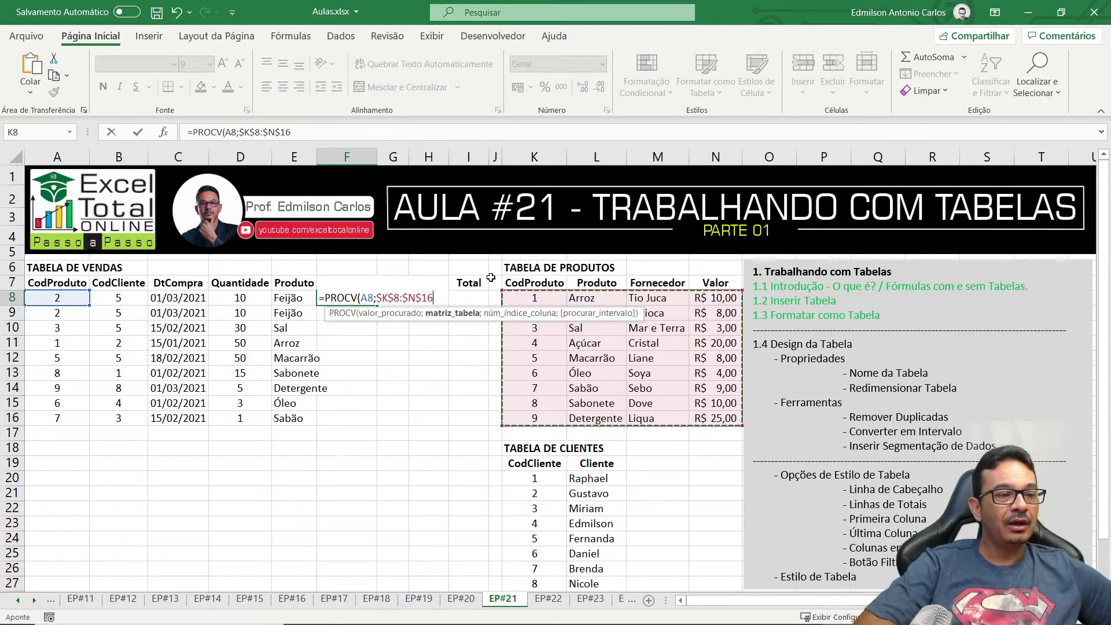
{"action": "type", "text": ";3"}
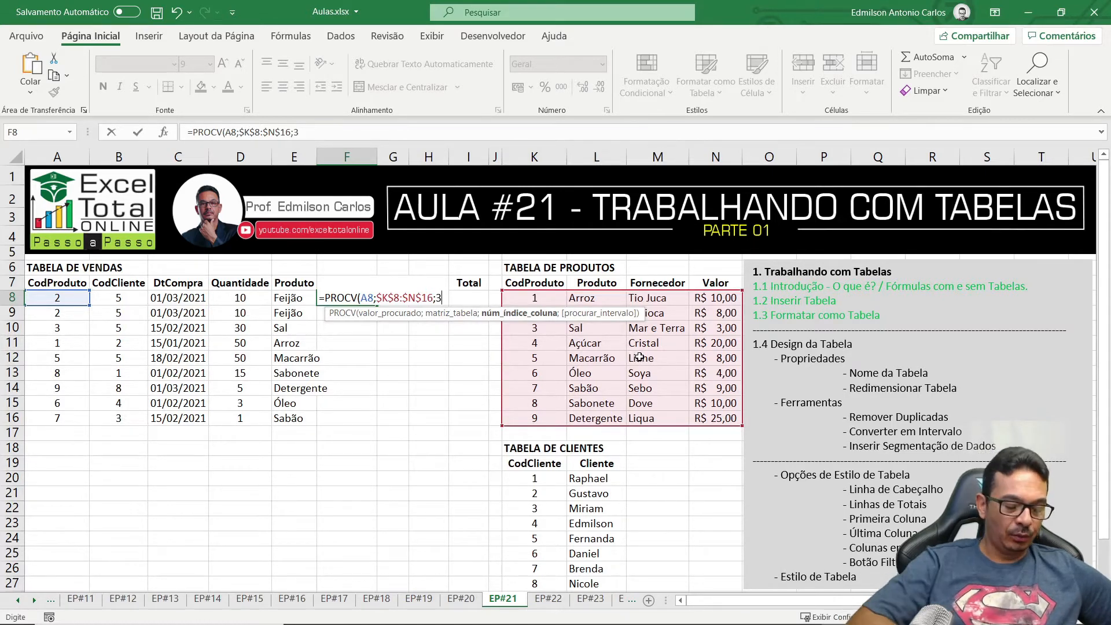
{"action": "type", "text": ";"}
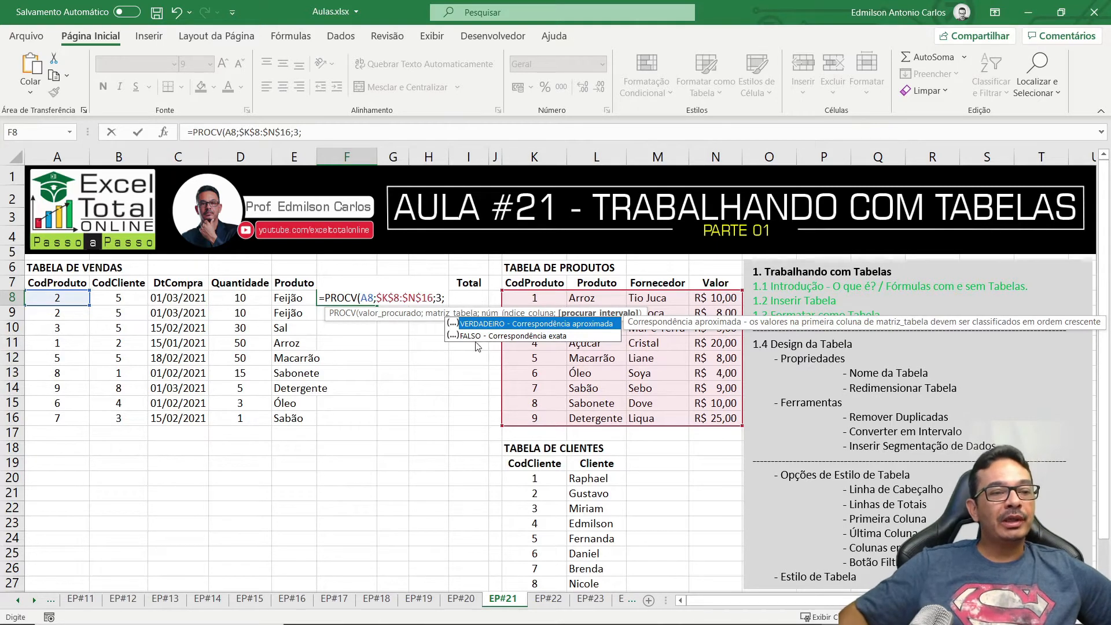
{"action": "double_click", "coordinate": [491, 337]}
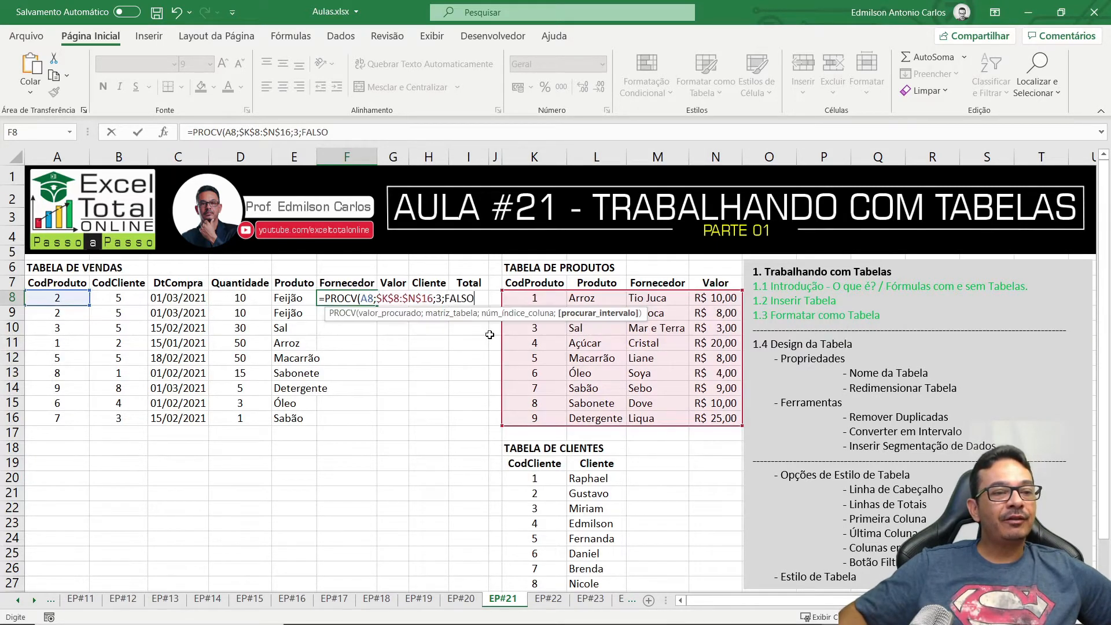
{"action": "key", "text": "Return"}
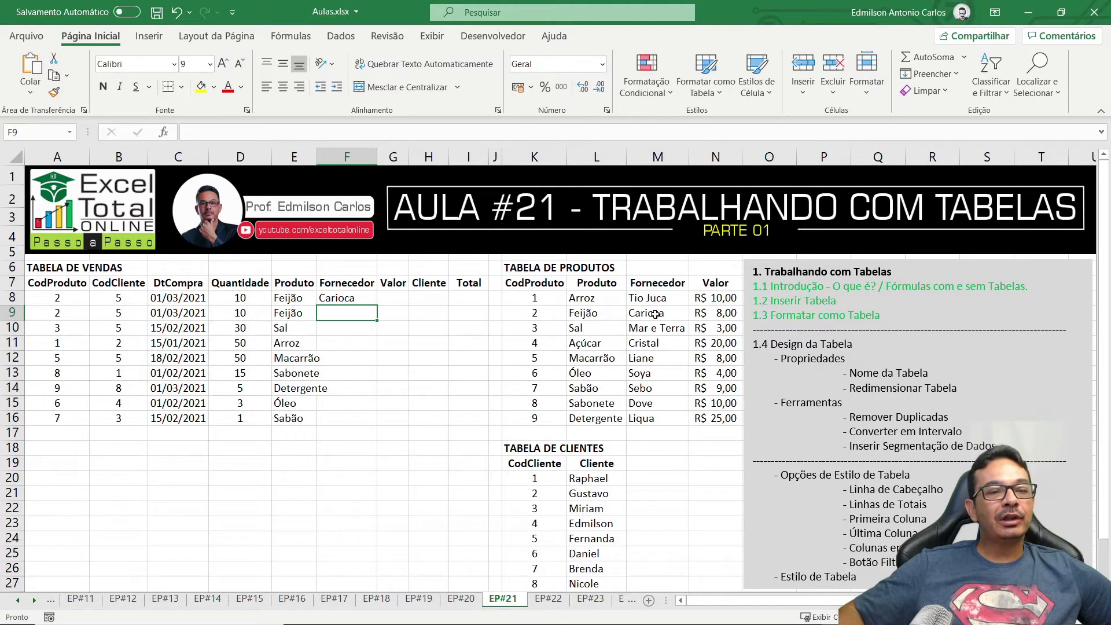
{"action": "left_click", "coordinate": [351, 298]}
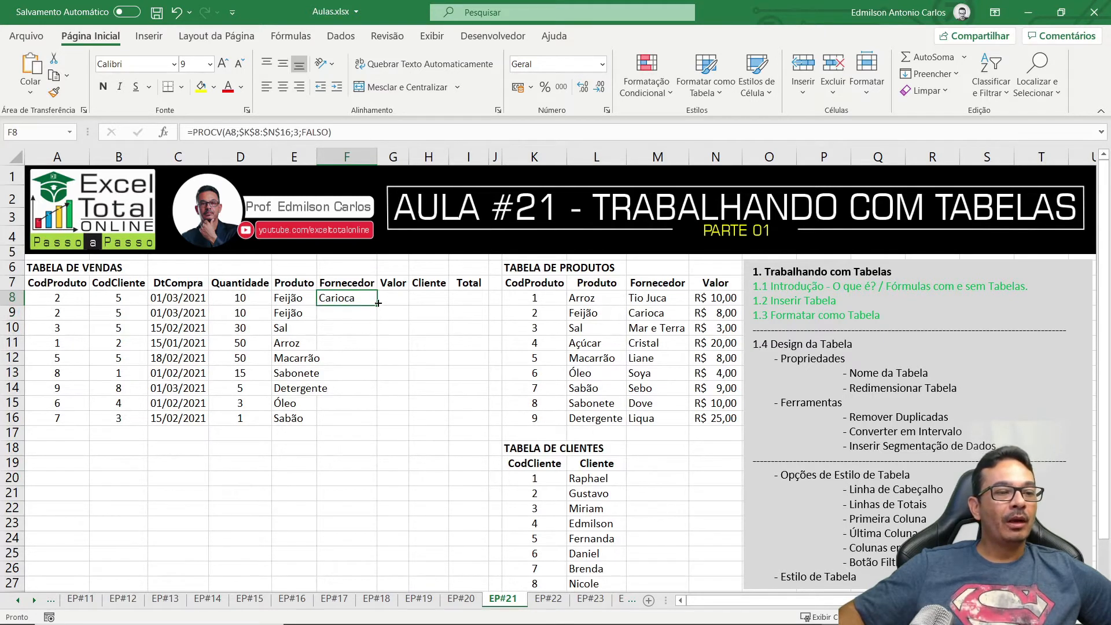
{"action": "left_click_drag", "start_coordinate": [377, 306], "coordinate": [376, 426]}
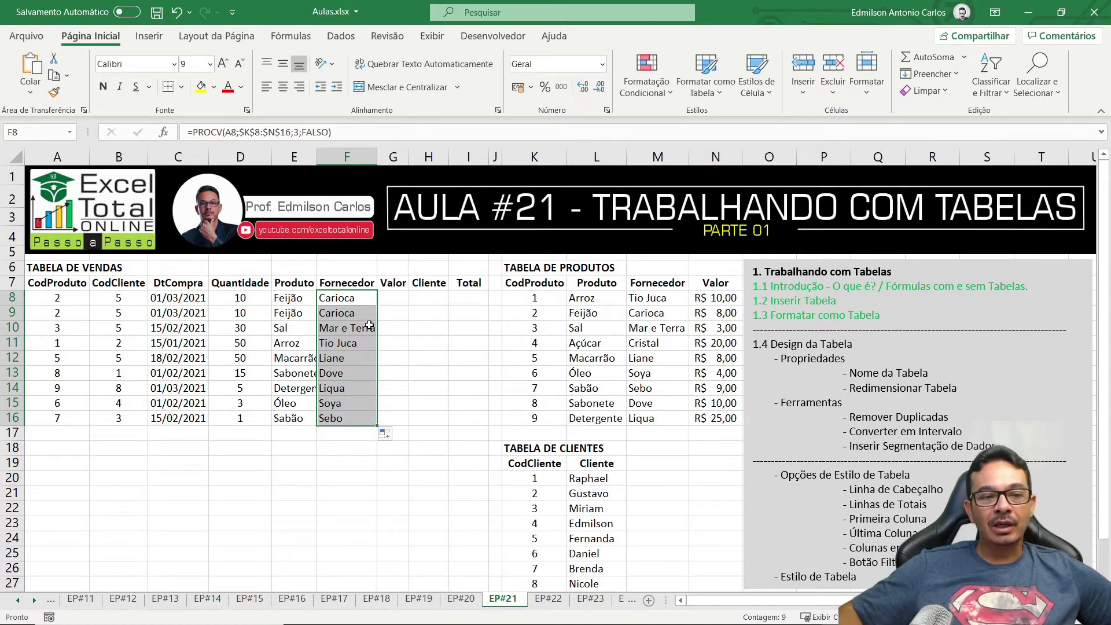
- Enter the formula =PROCV(A8;K8:N16;4;FALSO) in G8 to look up the product's Valor
{"action": "left_click", "coordinate": [395, 297]}
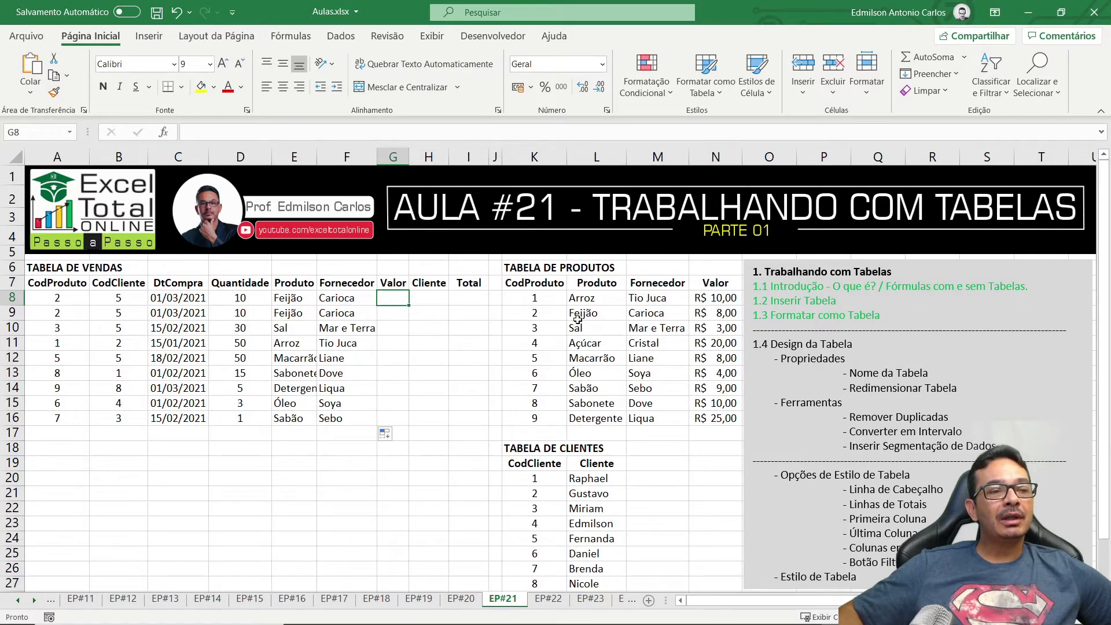
{"action": "type", "text": "="}
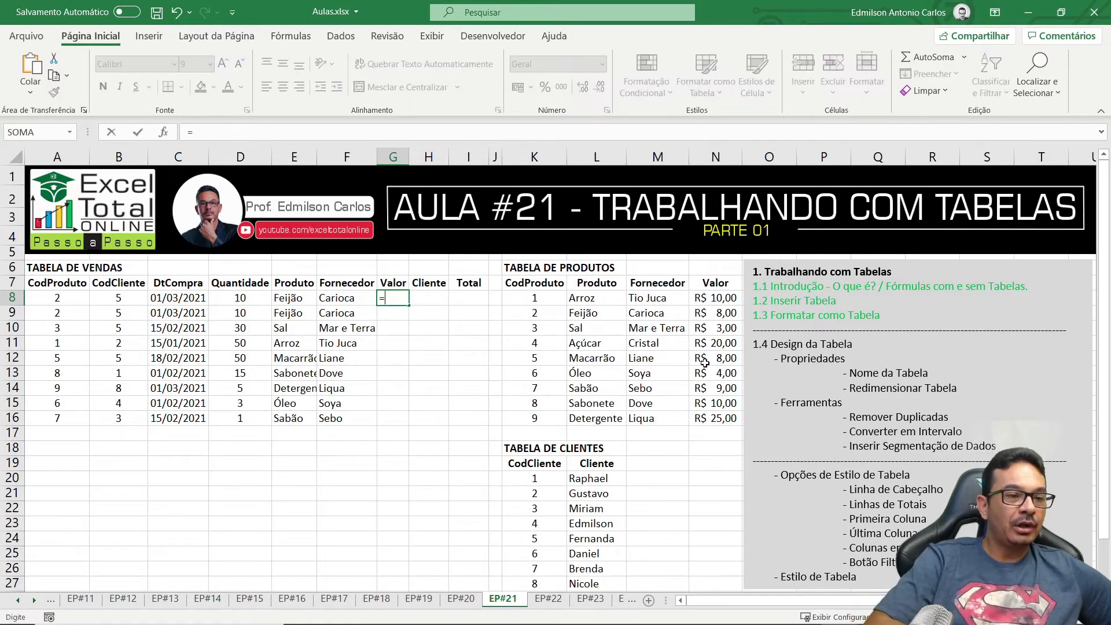
{"action": "type", "text": "PROCV"}
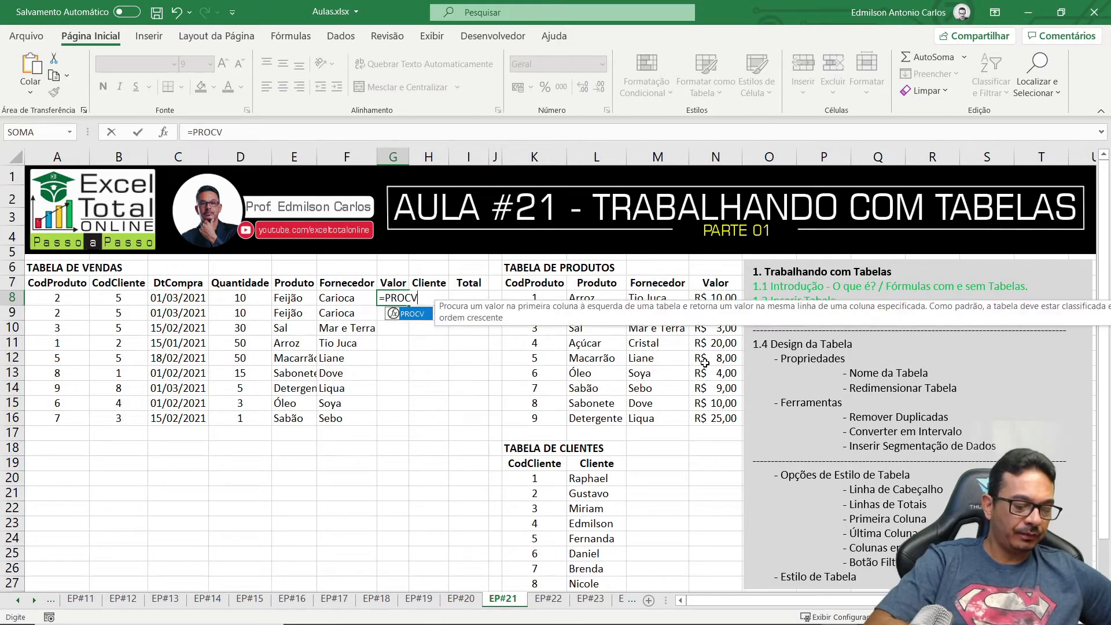
{"action": "type", "text": "("}
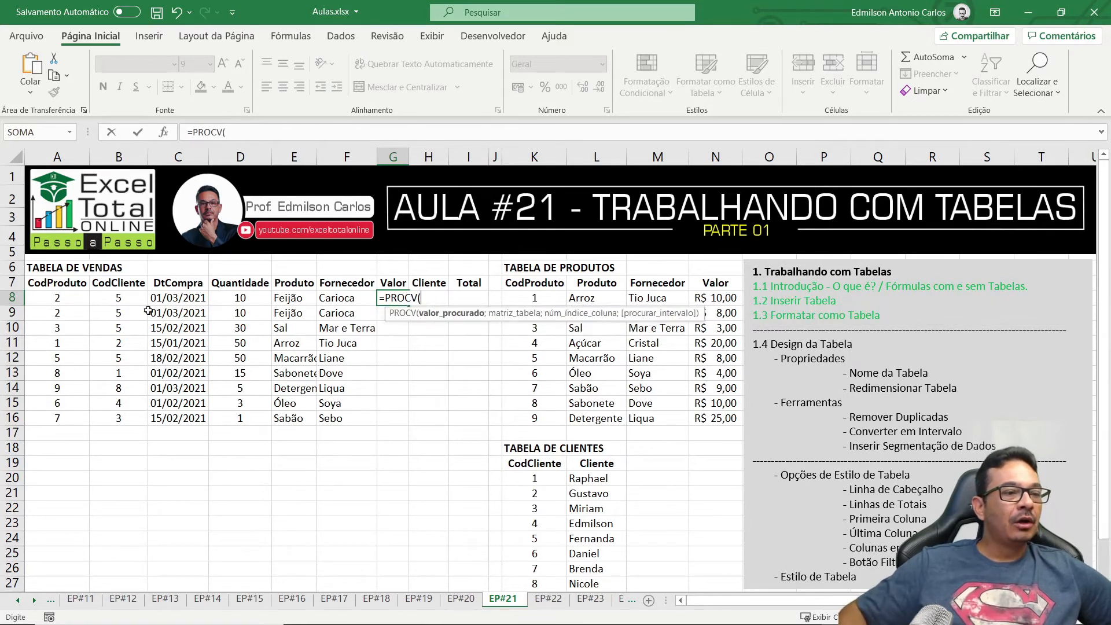
{"action": "left_click", "coordinate": [54, 297]}
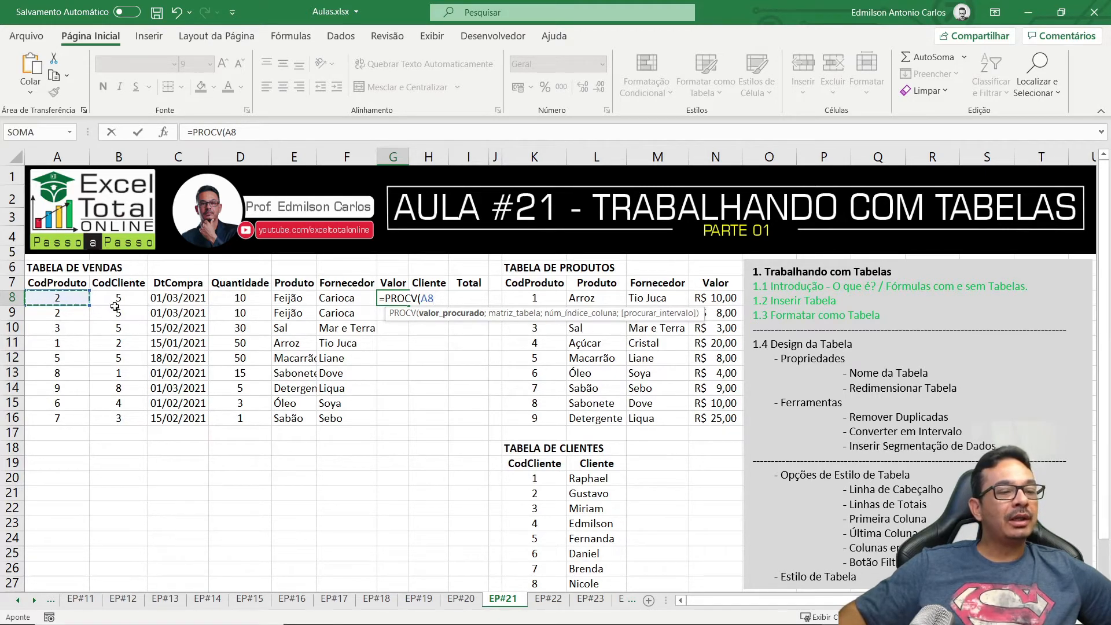
{"action": "type", "text": ";"}
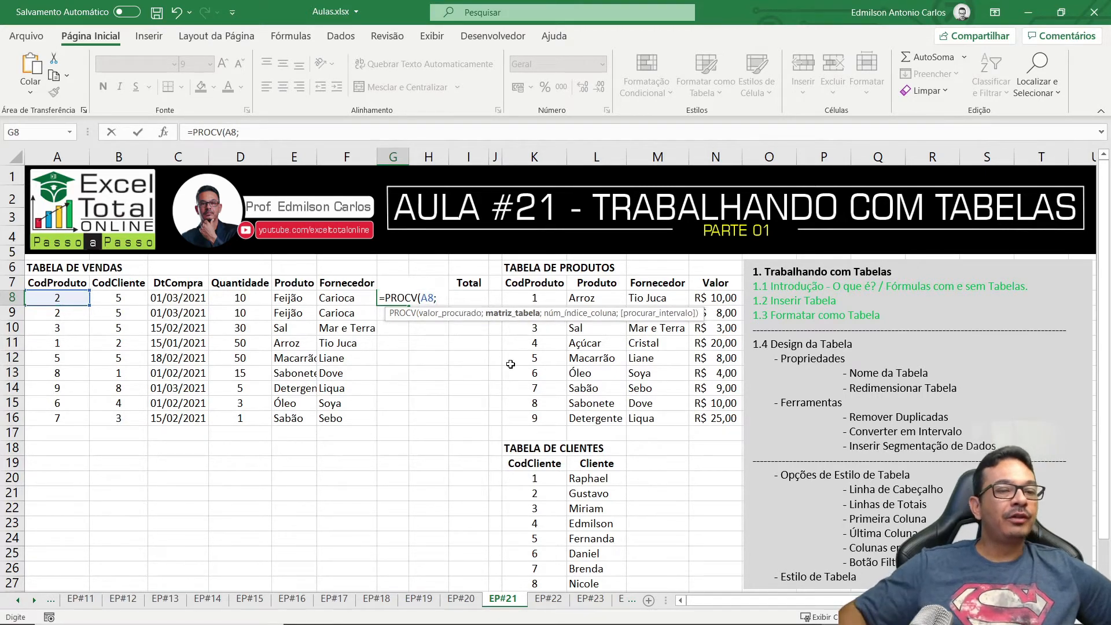
{"action": "left_click_drag", "start_coordinate": [535, 298], "coordinate": [710, 415]}
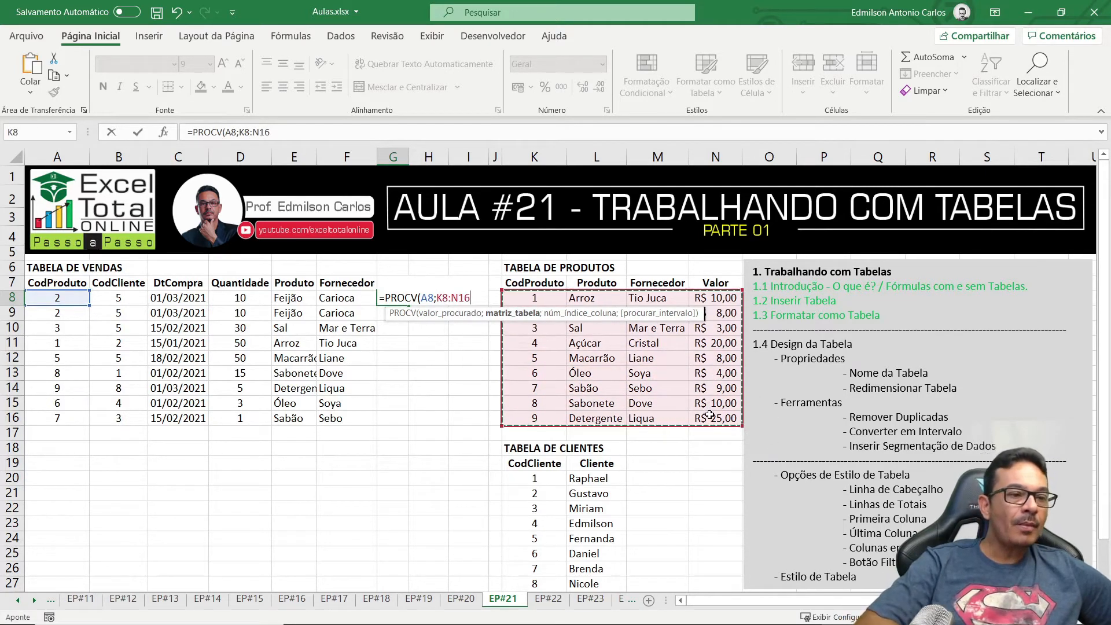
{"action": "type", "text": ";"}
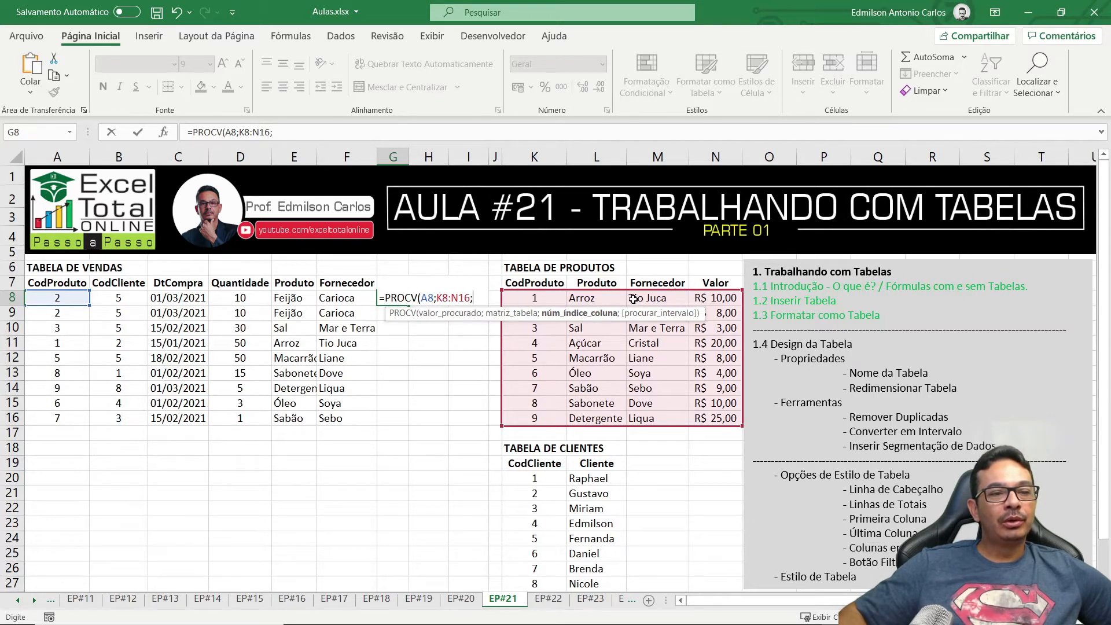
{"action": "type", "text": "4"}
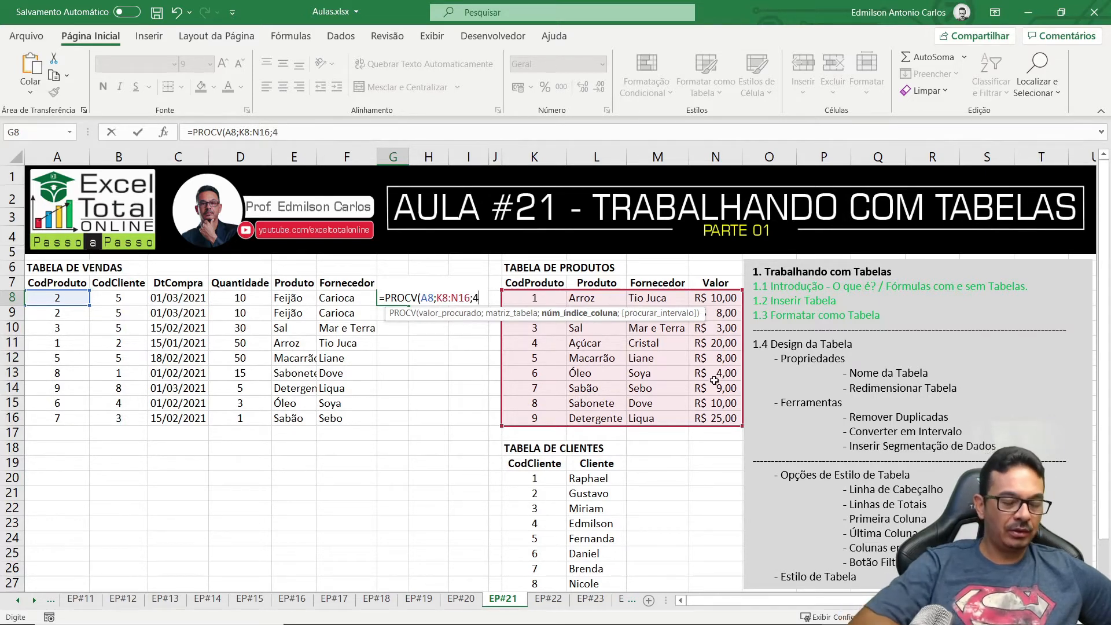
{"action": "type", "text": ";"}
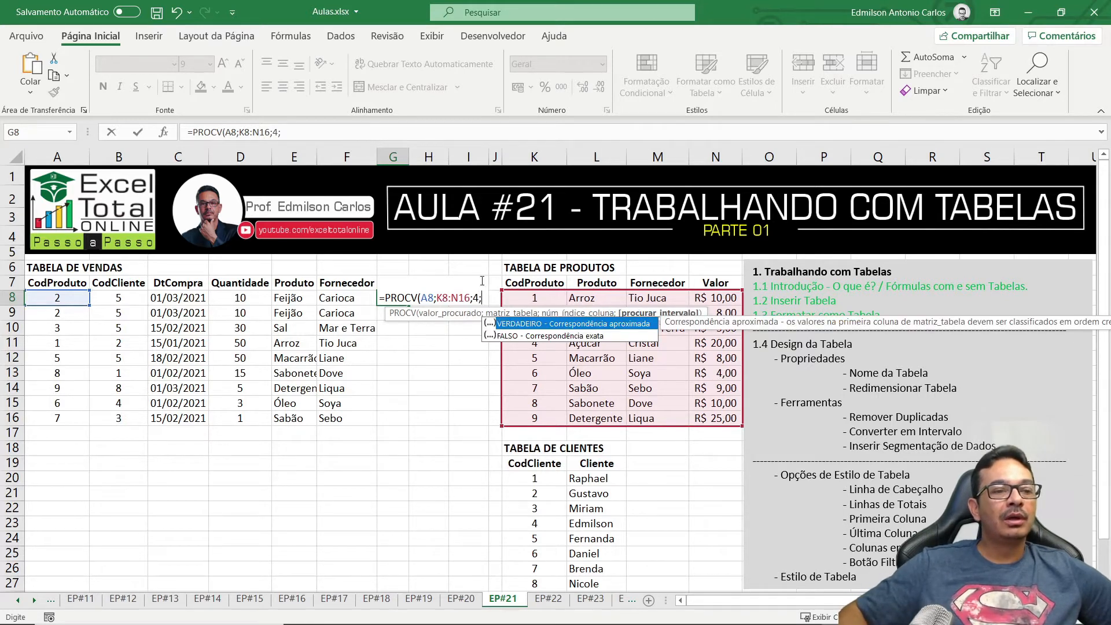
{"action": "double_click", "coordinate": [514, 338]}
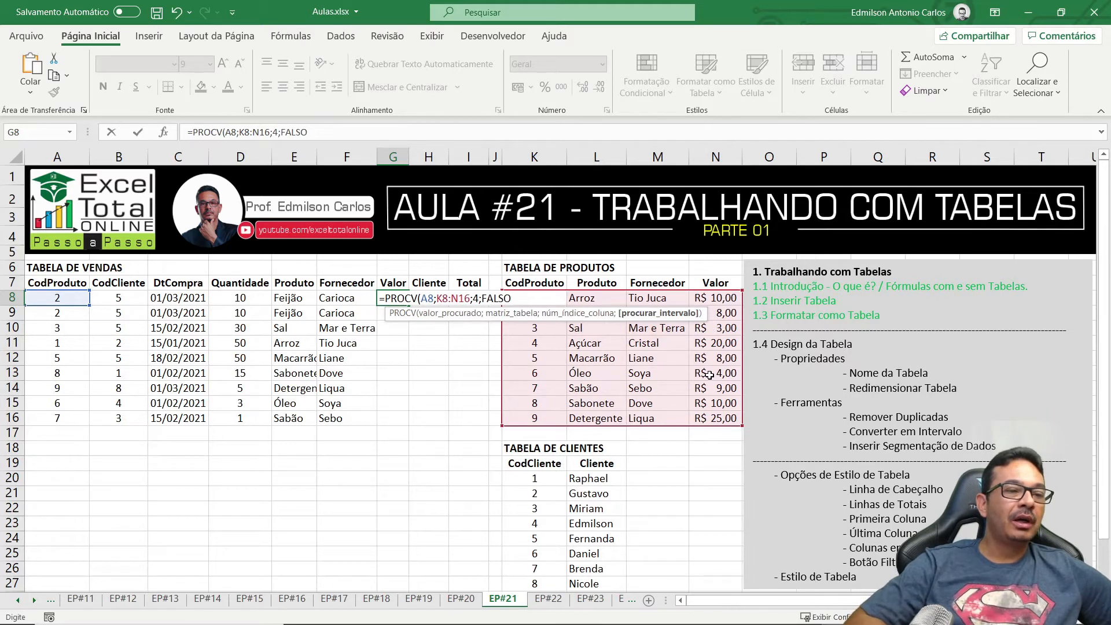
{"action": "key", "text": "Return"}
- Make the lookup range in the G8 formula absolute as $K$8:$N$16 and copy the formula down to G16
{"action": "left_click", "coordinate": [391, 296]}
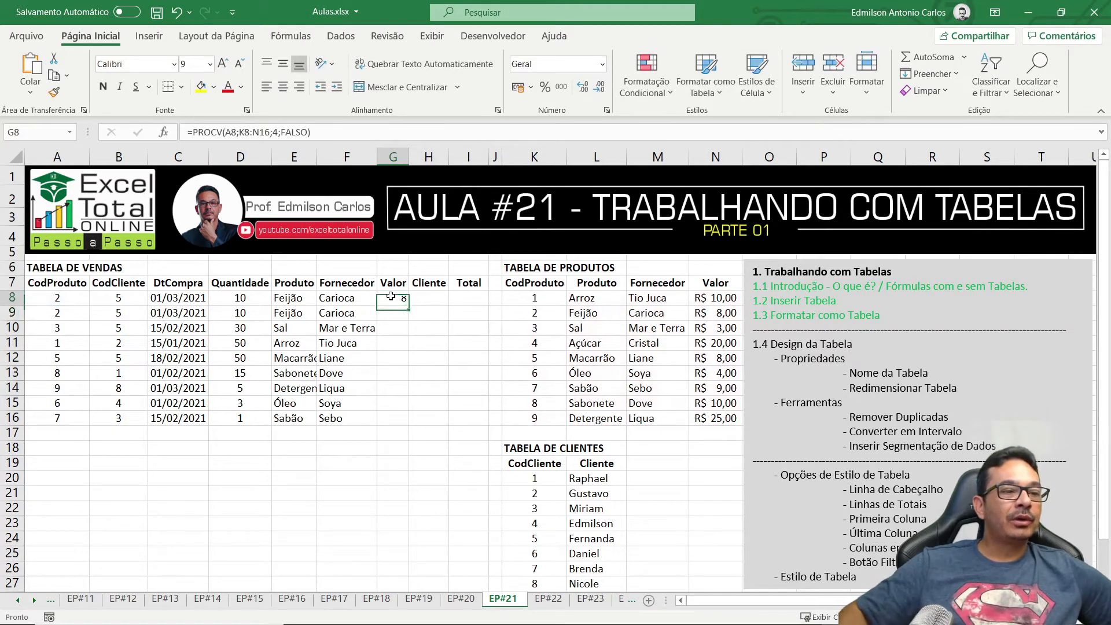
{"action": "left_click_drag", "start_coordinate": [240, 133], "coordinate": [271, 133]}
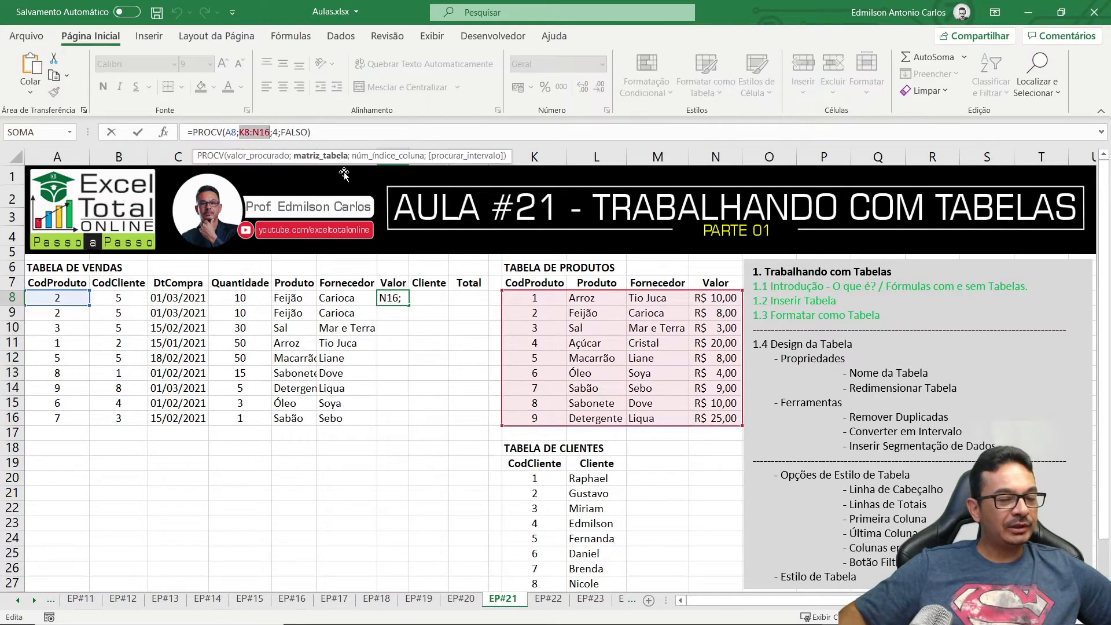
{"action": "key", "text": "F4"}
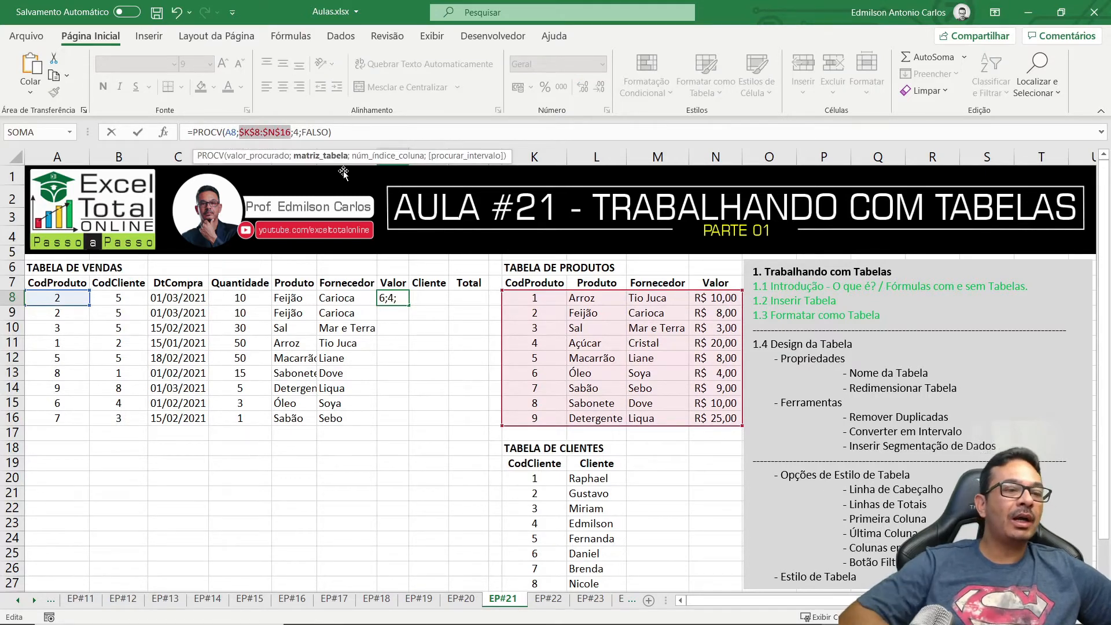
{"action": "key", "text": "ctrl+Return"}
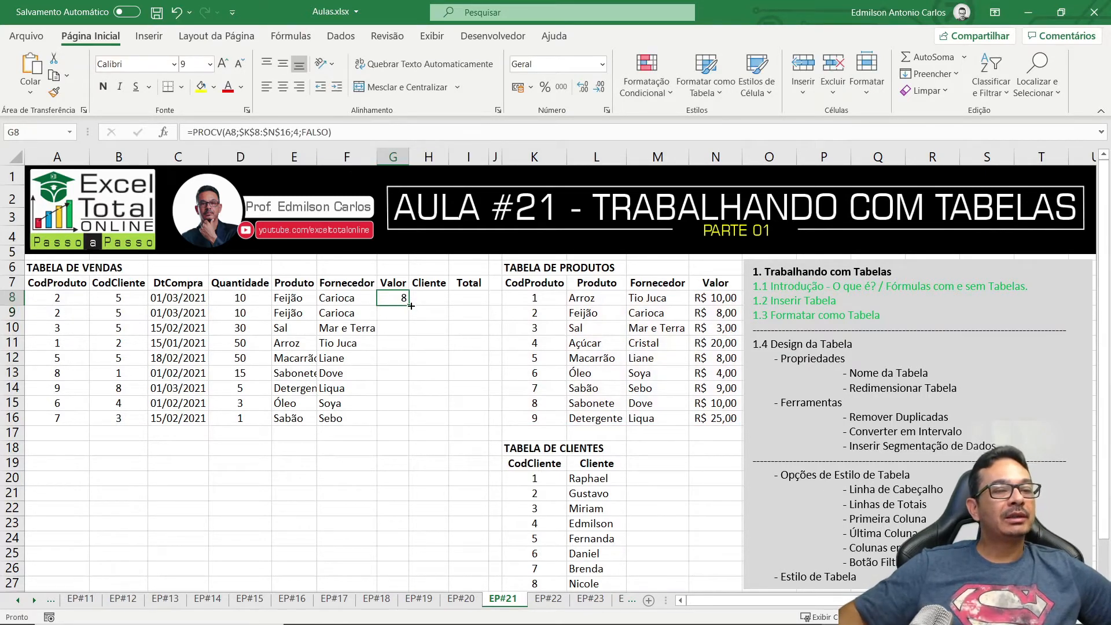
{"action": "left_click_drag", "start_coordinate": [411, 308], "coordinate": [410, 426]}
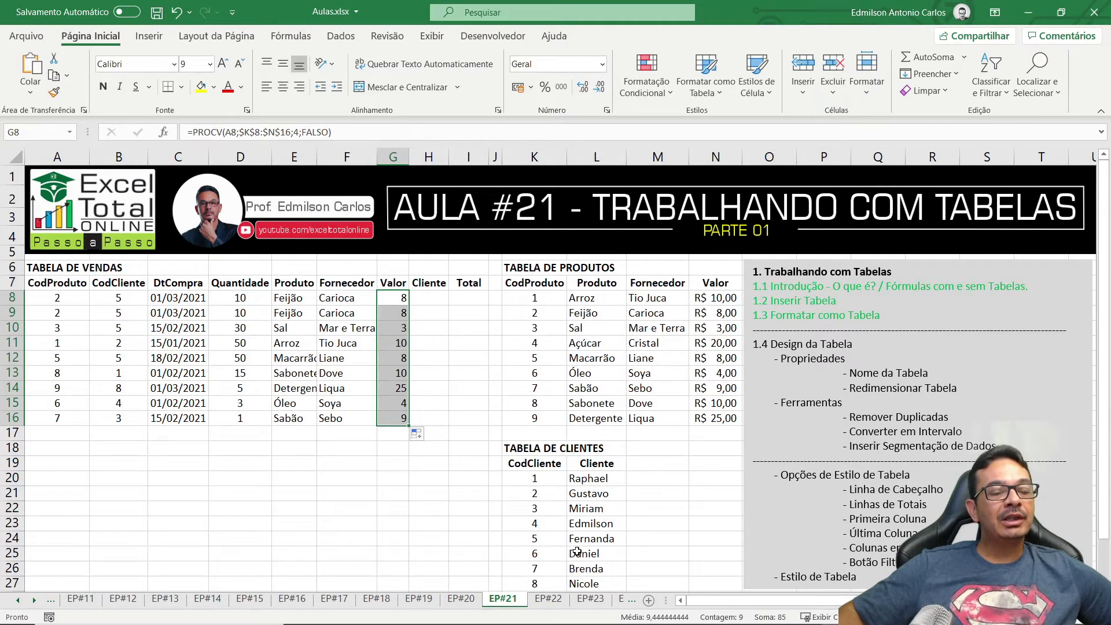
- Enter =PROCV(B8;$K$19:$L$27;2;FALSO) in H8 to look up the client by CodCliente in the clients table
{"action": "left_click", "coordinate": [431, 297]}
{"action": "type", "text": "="}
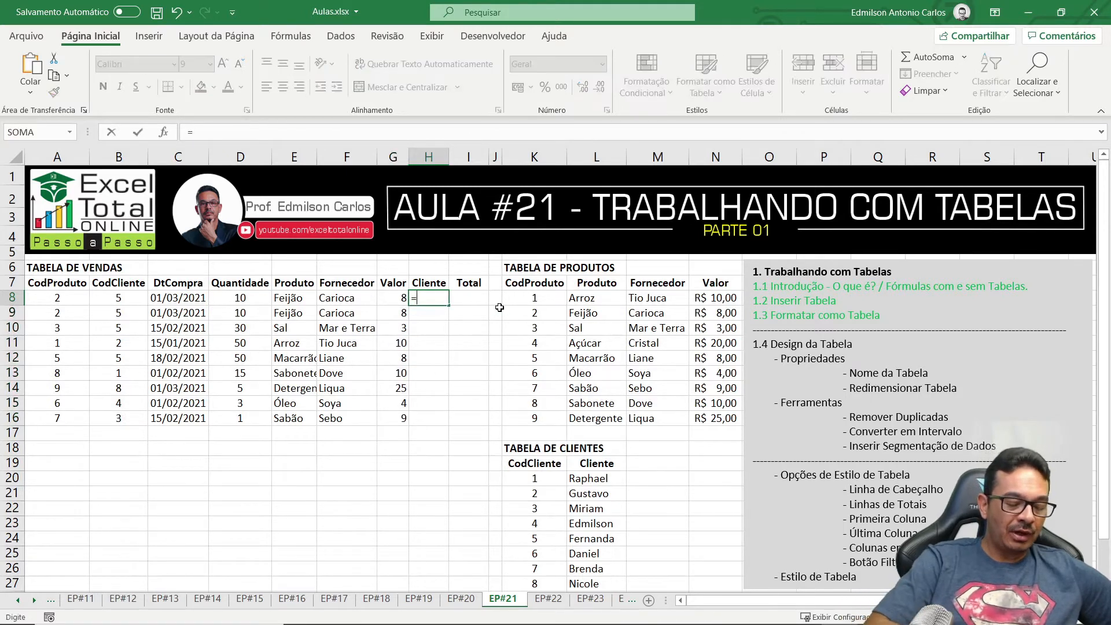
{"action": "type", "text": "PT"}
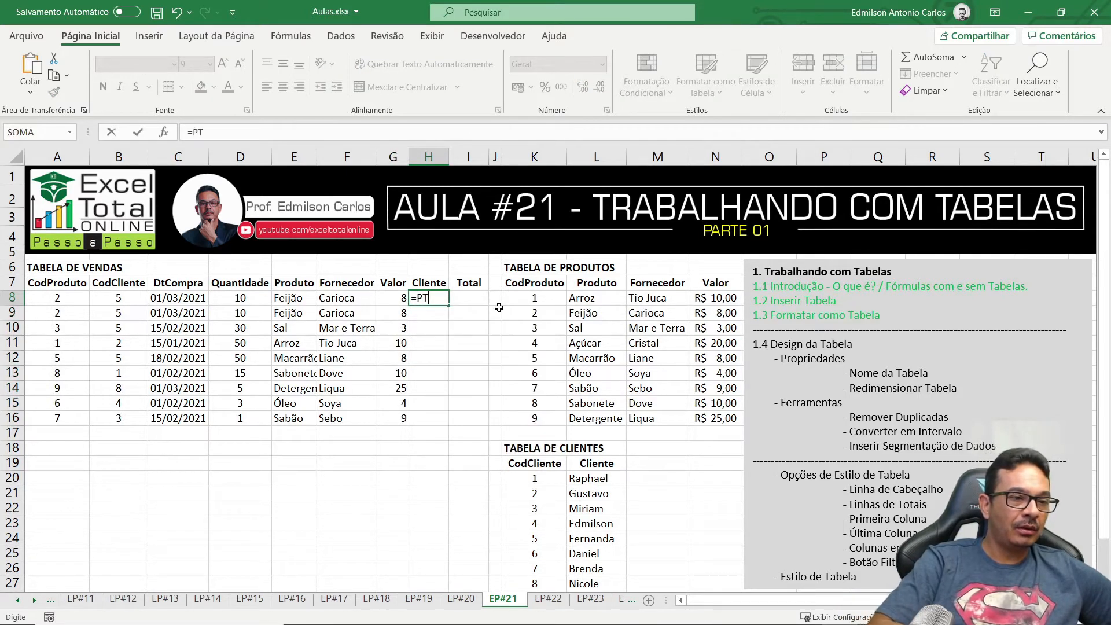
{"action": "key", "text": "BackSpace"}
{"action": "type", "text": "ROC"}
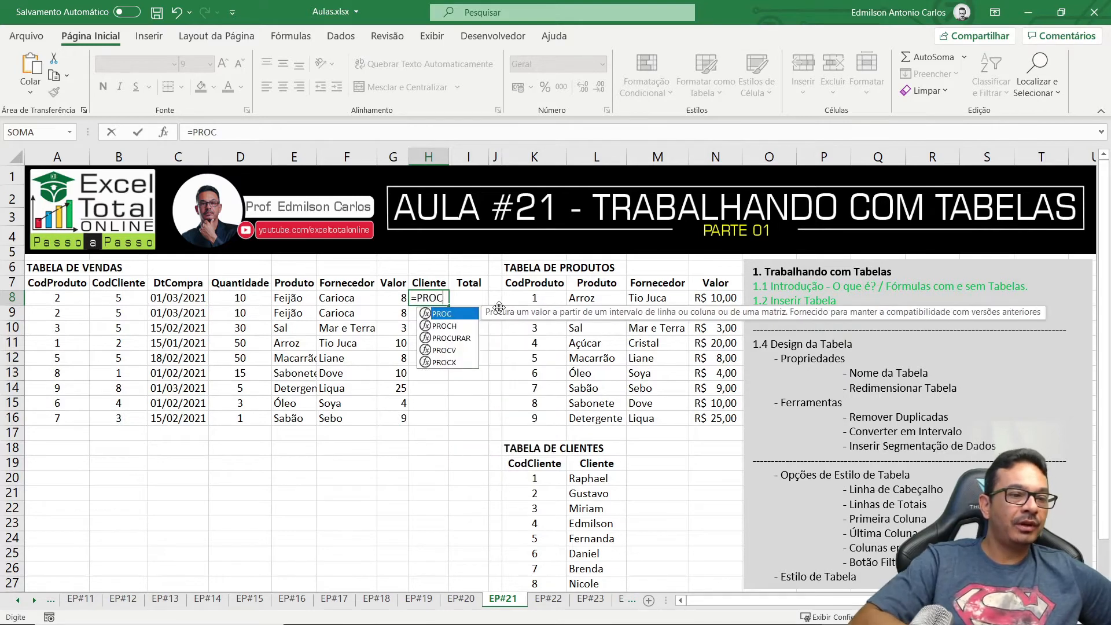
{"action": "type", "text": "V("}
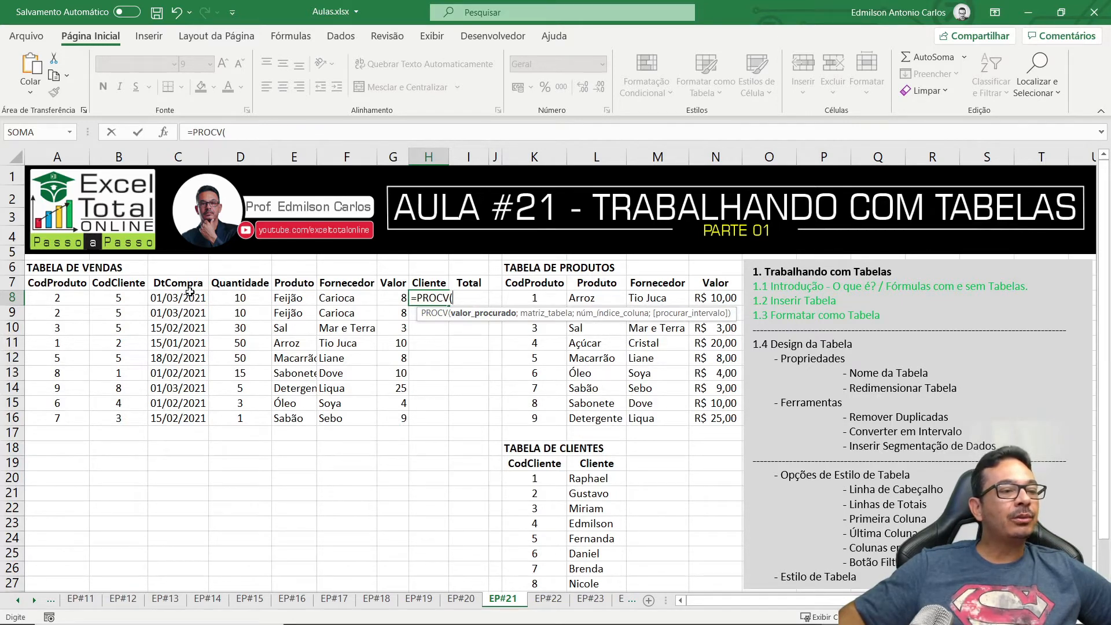
{"action": "left_click", "coordinate": [117, 298]}
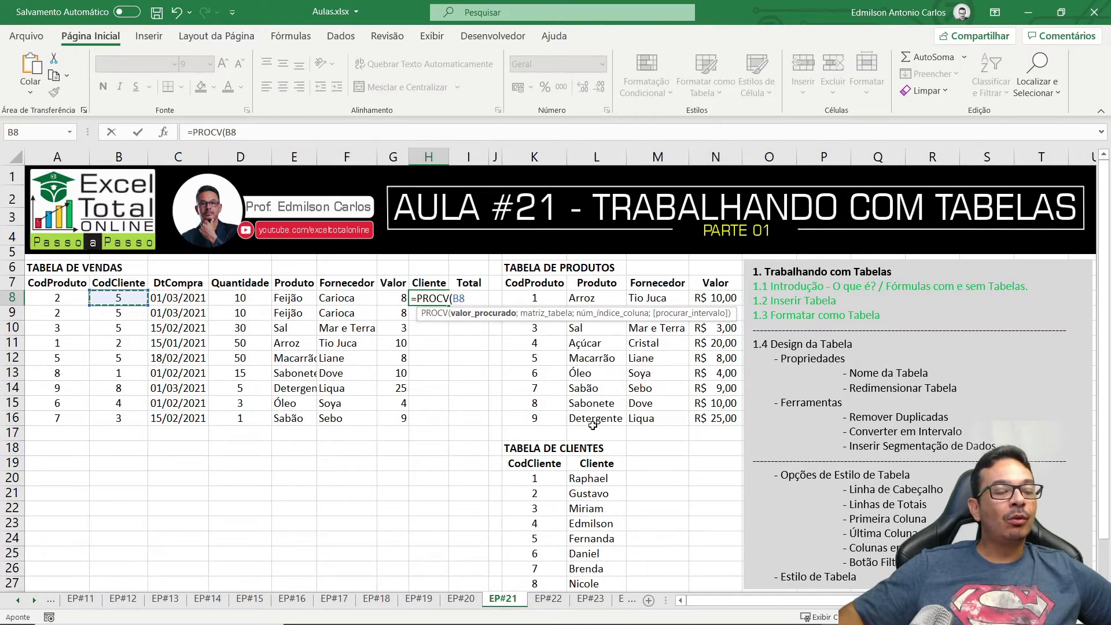
{"action": "type", "text": ";"}
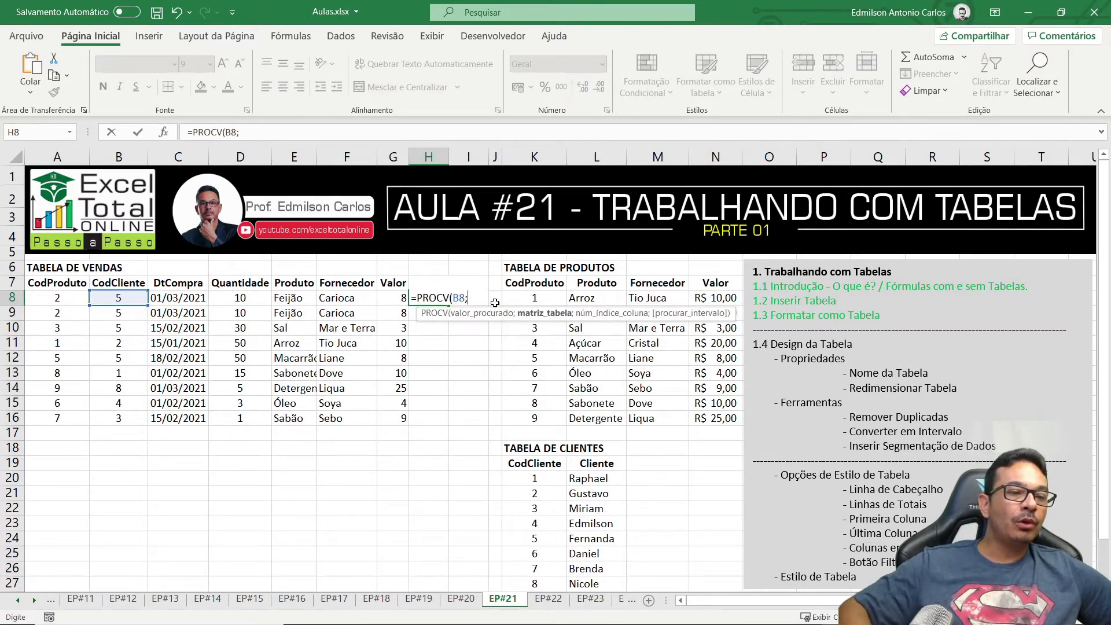
{"action": "left_click_drag", "start_coordinate": [510, 461], "coordinate": [627, 586]}
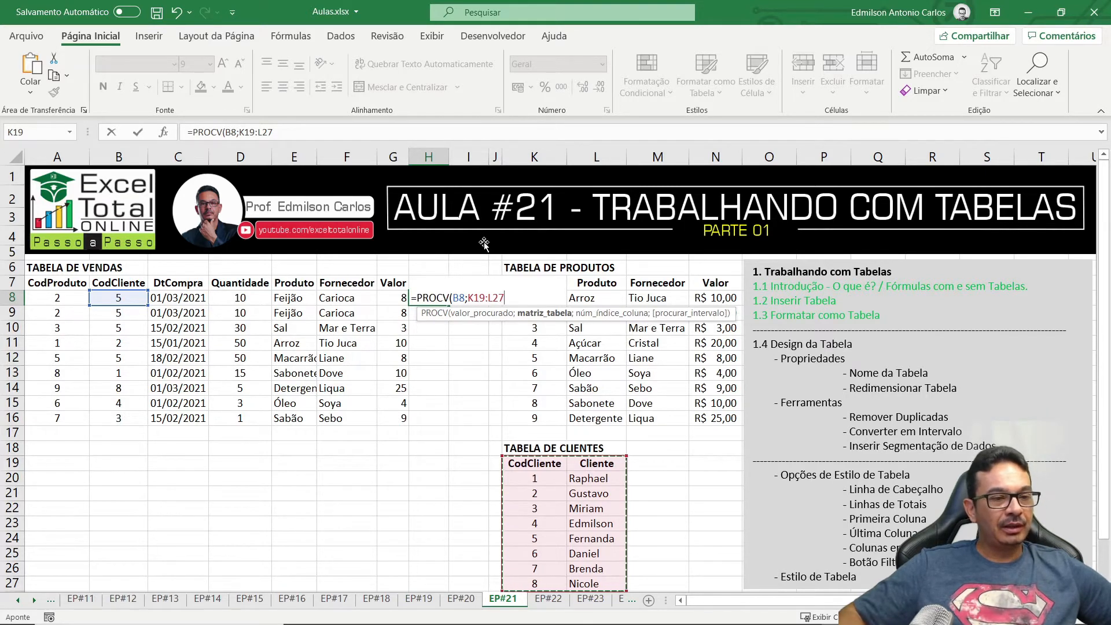
{"action": "key", "text": "F4"}
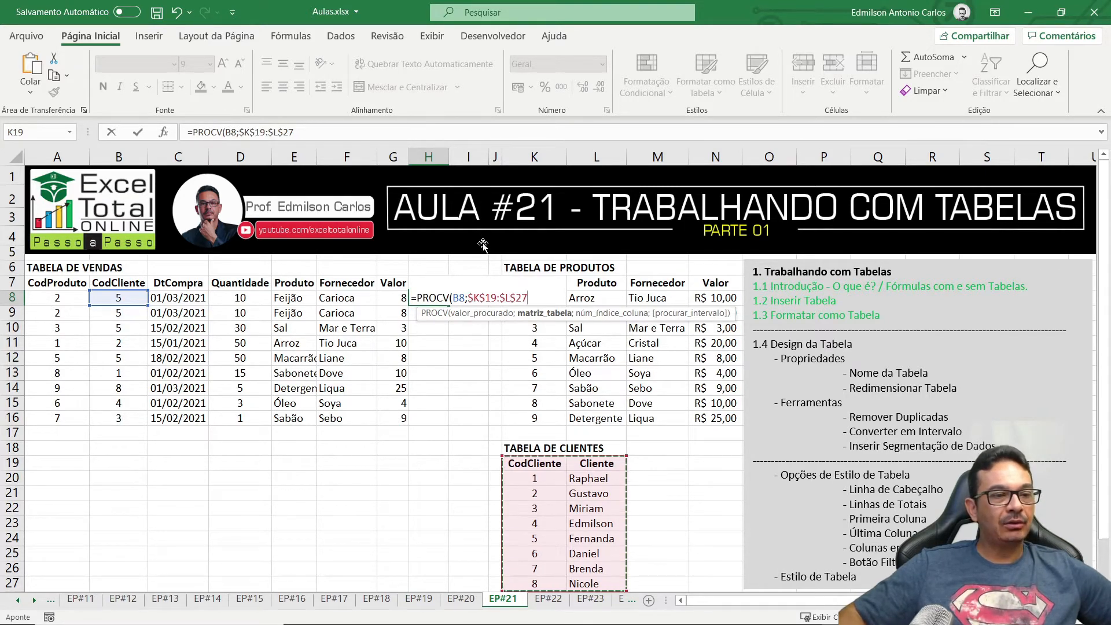
{"action": "type", "text": ";"}
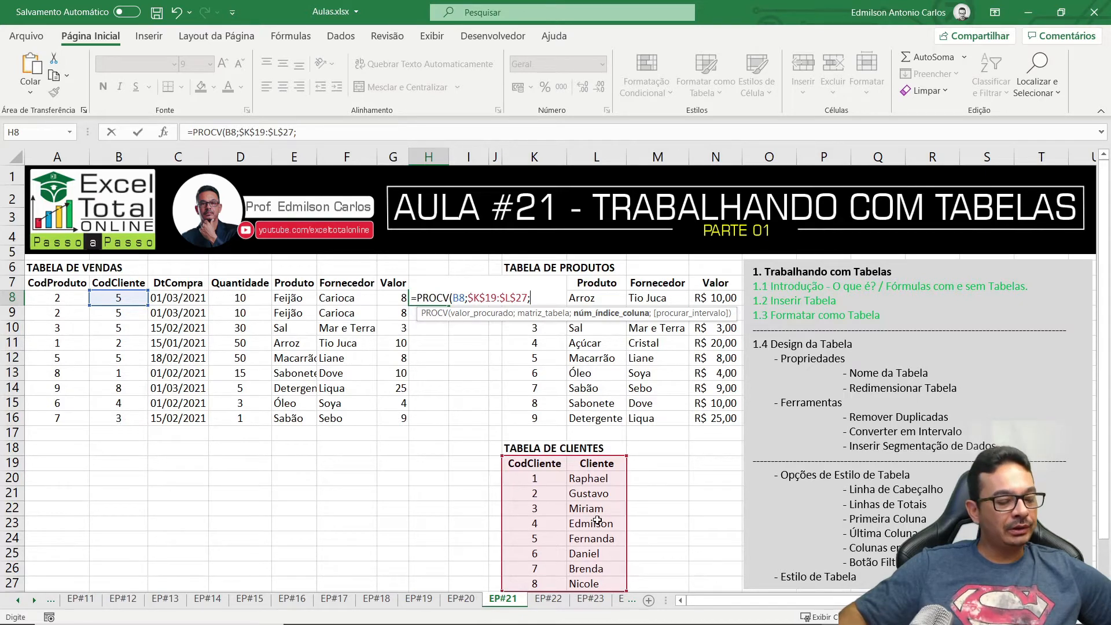
{"action": "type", "text": "2;"}
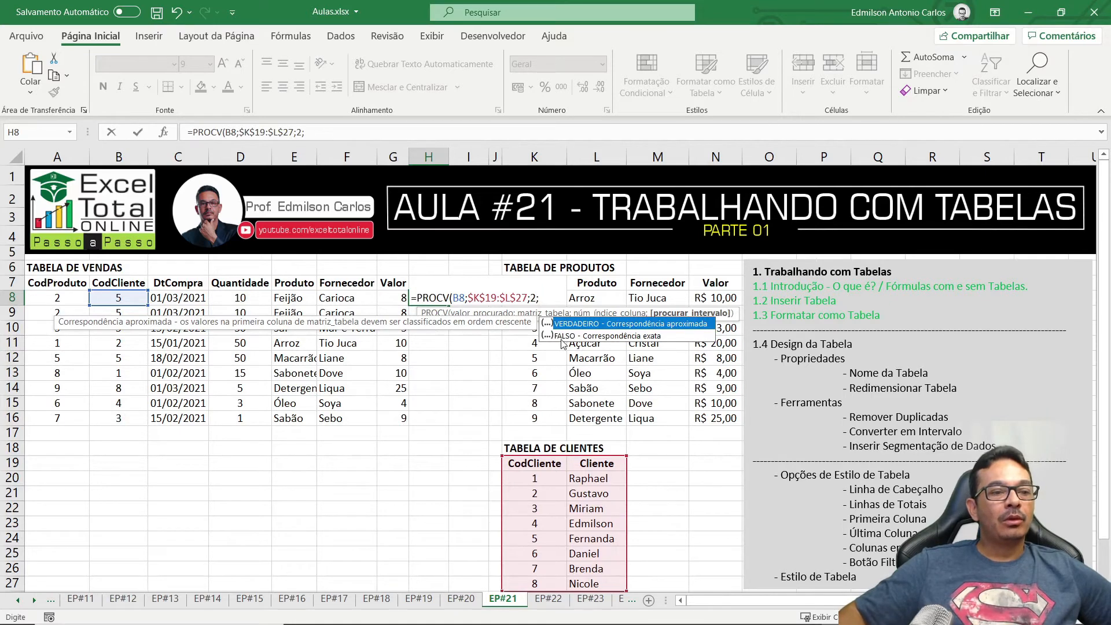
{"action": "double_click", "coordinate": [567, 335]}
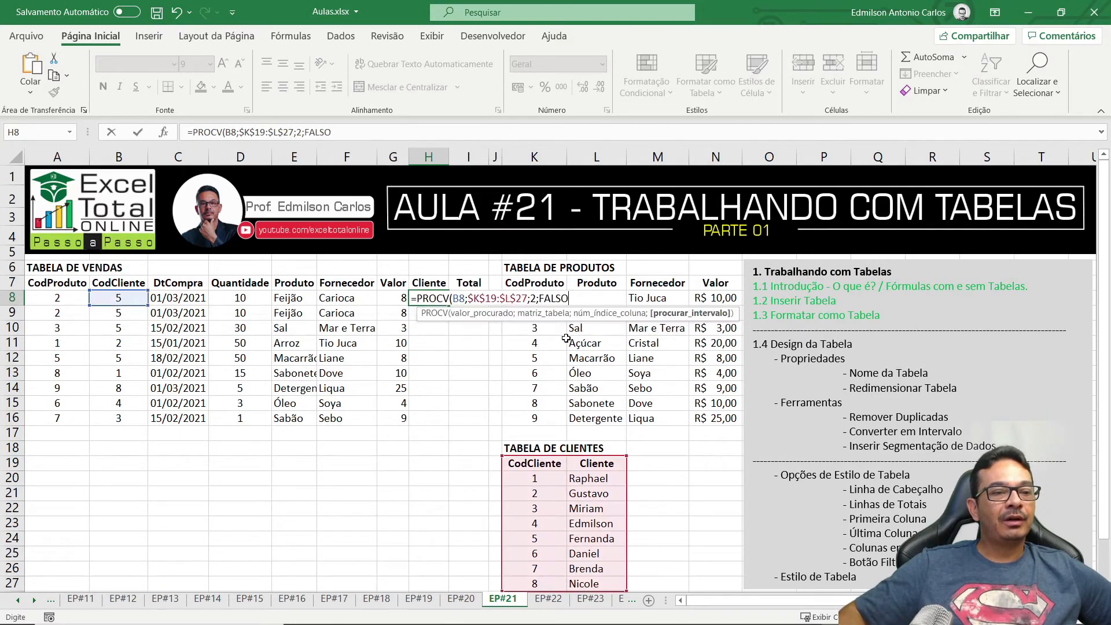
{"action": "key", "text": "Return"}
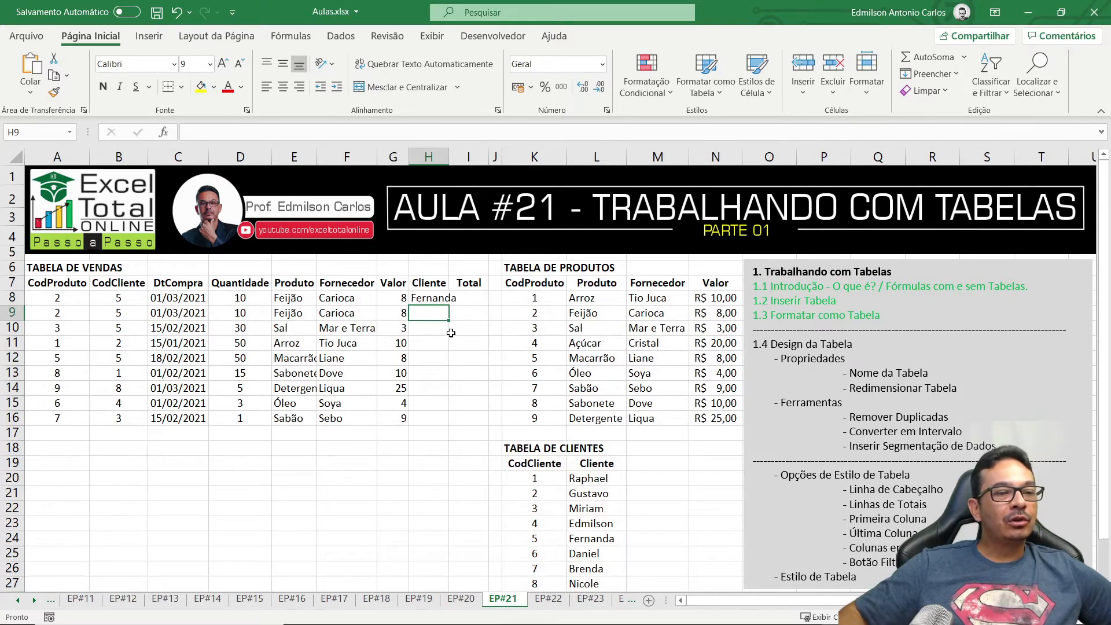
- Check the first sale's client code 5 against the clients table and its product code 2 against the products table
{"action": "left_click", "coordinate": [431, 299]}
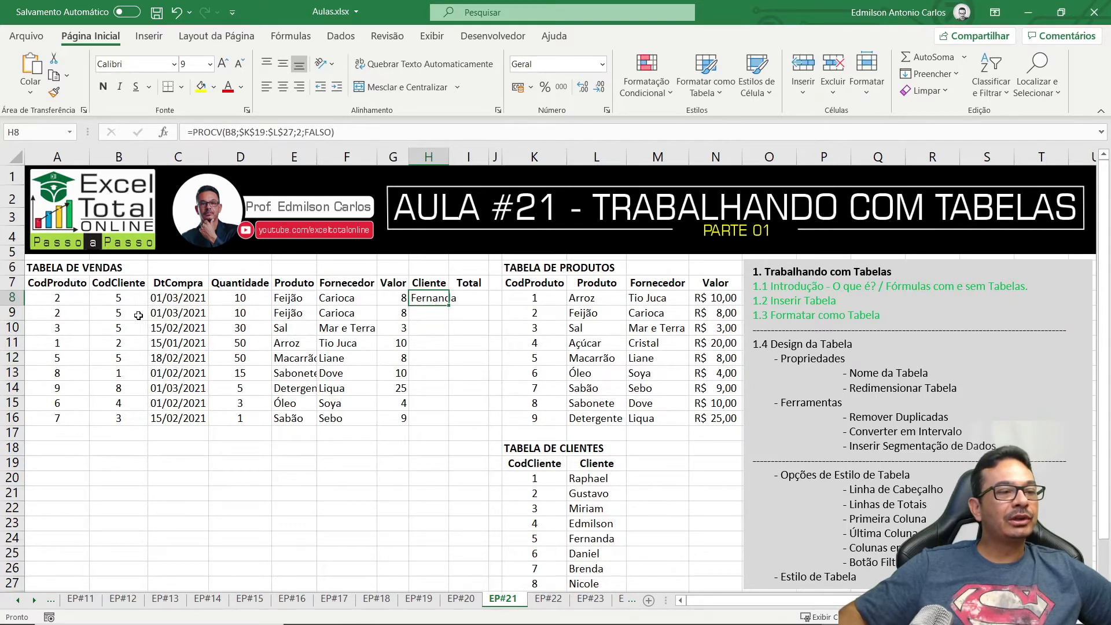
{"action": "left_click_drag", "start_coordinate": [544, 537], "coordinate": [595, 539]}
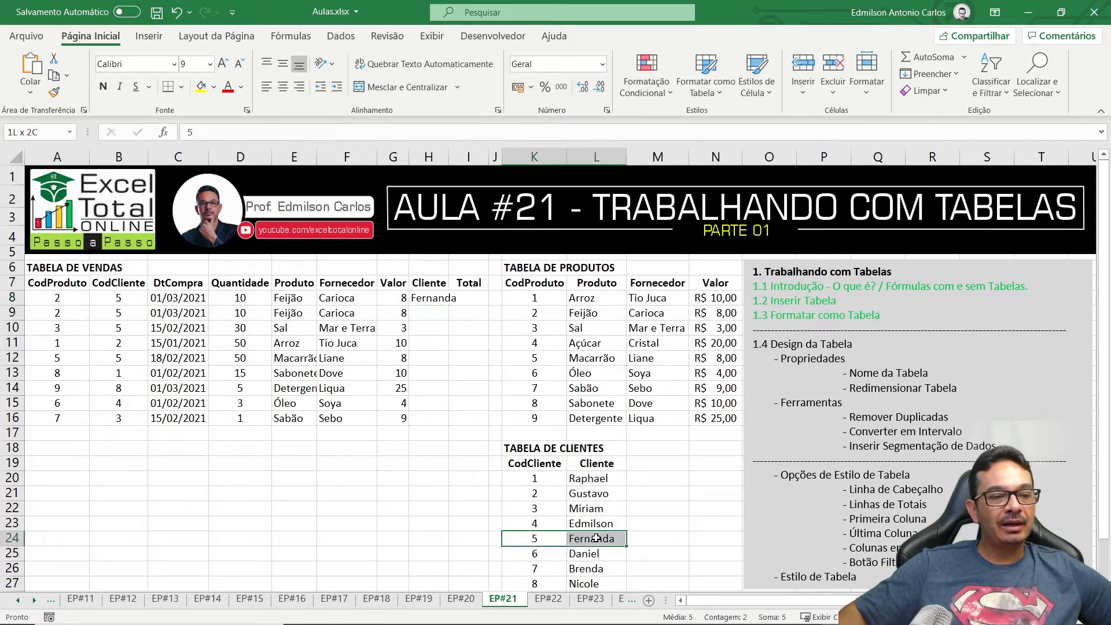
{"action": "left_click_drag", "start_coordinate": [57, 299], "coordinate": [119, 298]}
{"action": "left_click", "coordinate": [65, 299]}
{"action": "left_click_drag", "start_coordinate": [525, 313], "coordinate": [709, 320]}
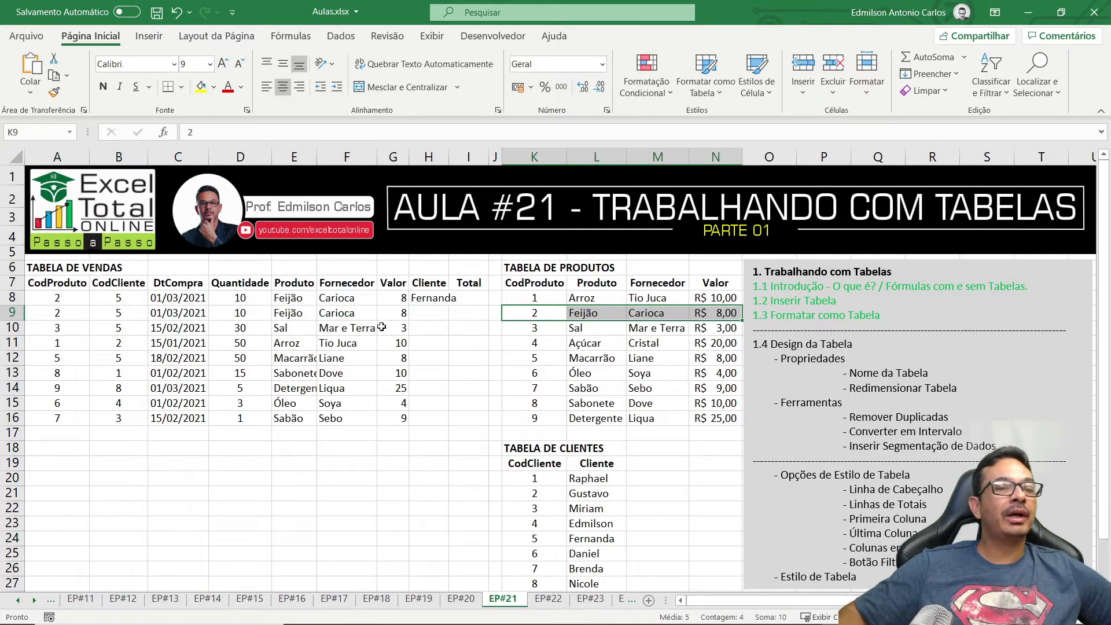
- Copy the client lookup formula from H8 down to H16 and check the copied formula in H10
{"action": "left_click", "coordinate": [431, 304]}
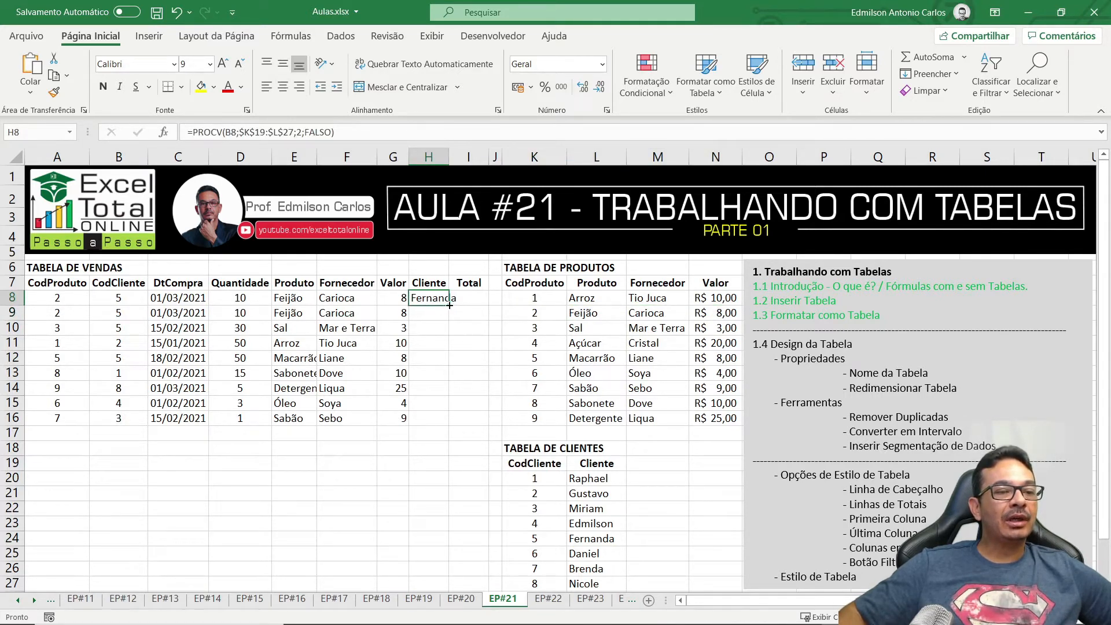
{"action": "double_click", "coordinate": [449, 306]}
{"action": "left_click", "coordinate": [429, 329]}
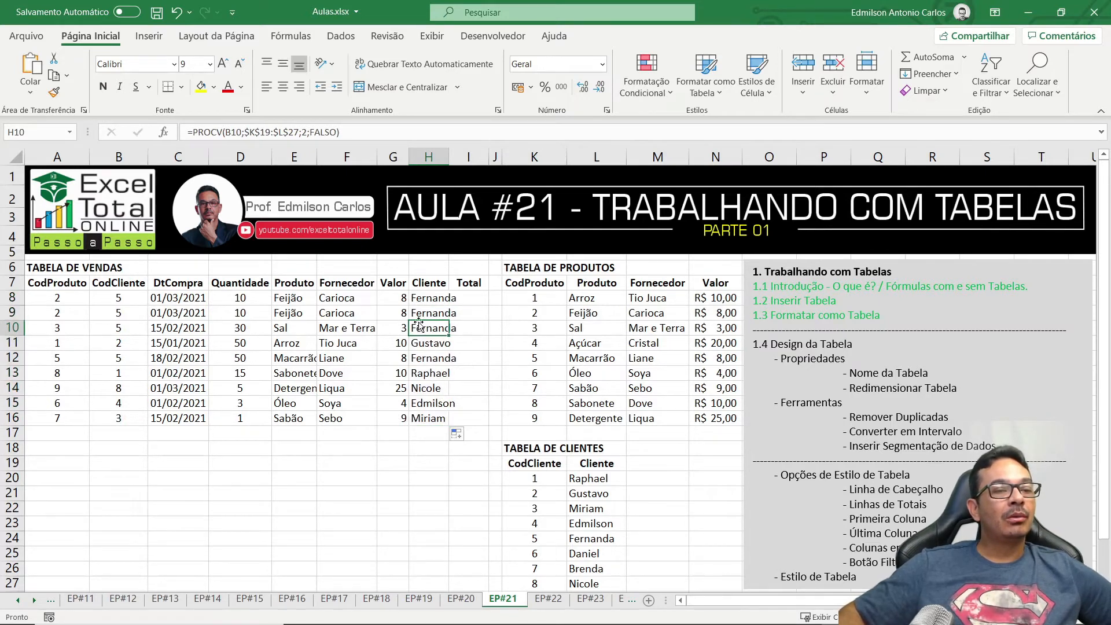
- Enter the formula =D8*G8 in I8 to multiply the first sale's Quantidade by its Valor
{"action": "left_click", "coordinate": [465, 299]}
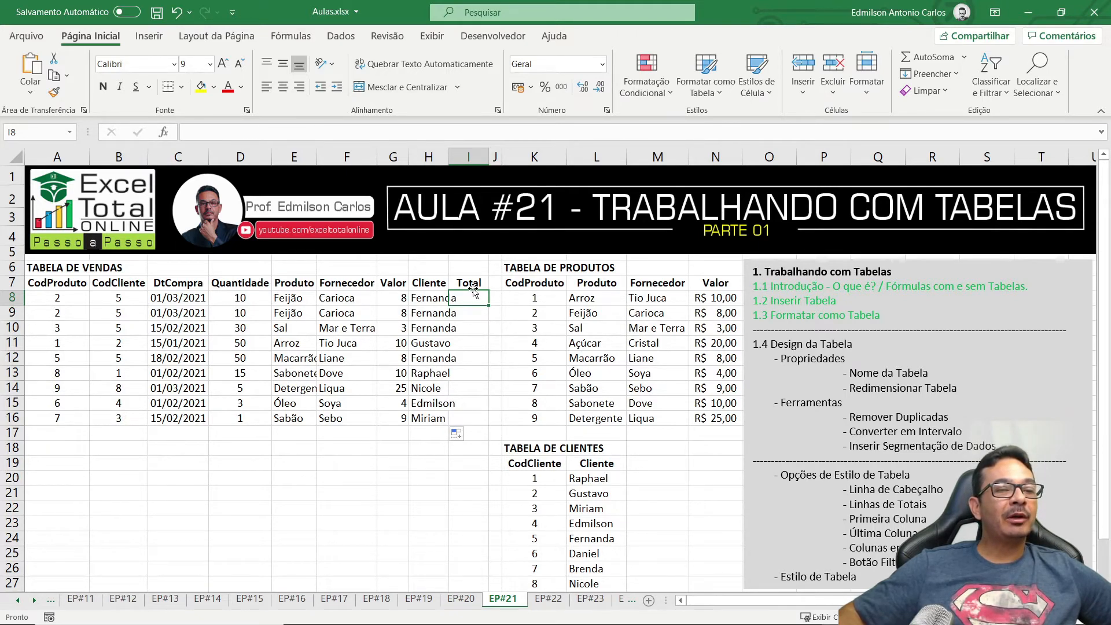
{"action": "type", "text": "="}
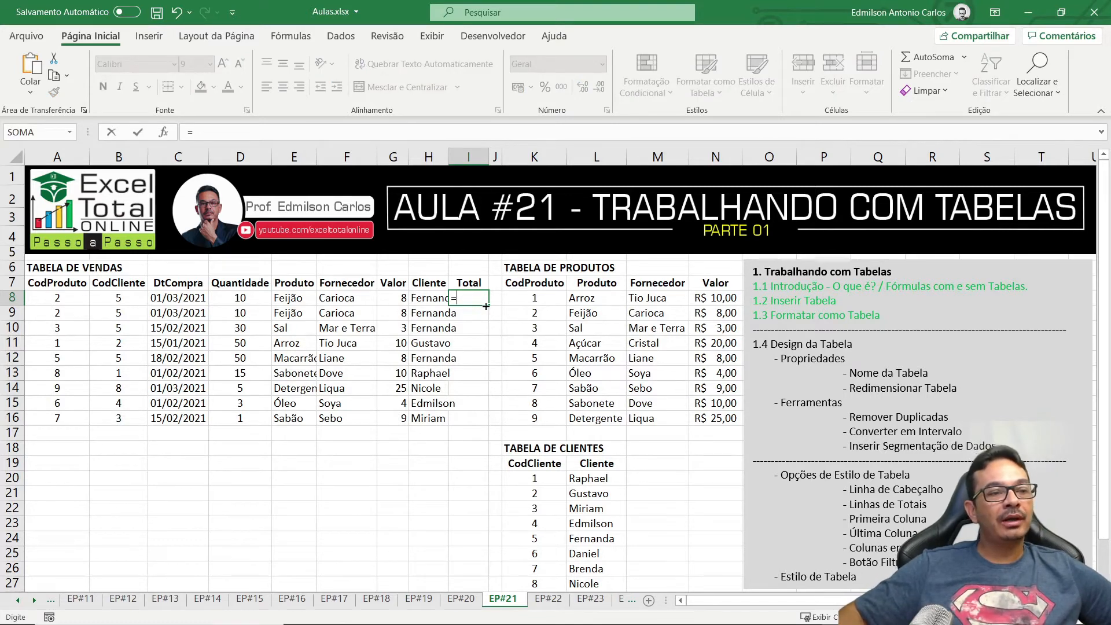
{"action": "left_click", "coordinate": [239, 299]}
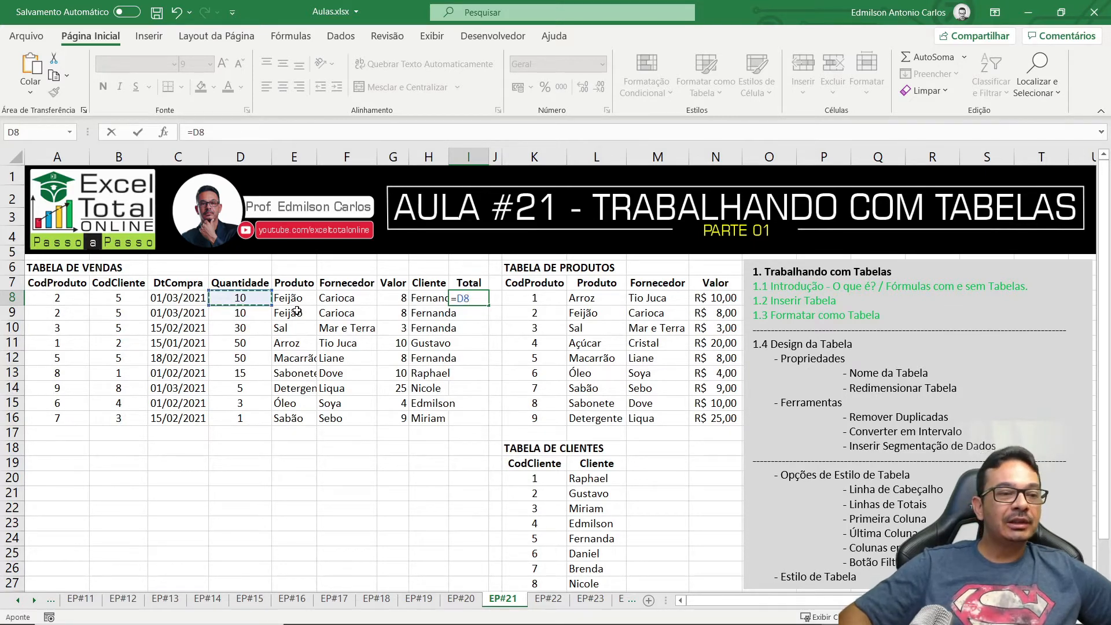
{"action": "type", "text": "*"}
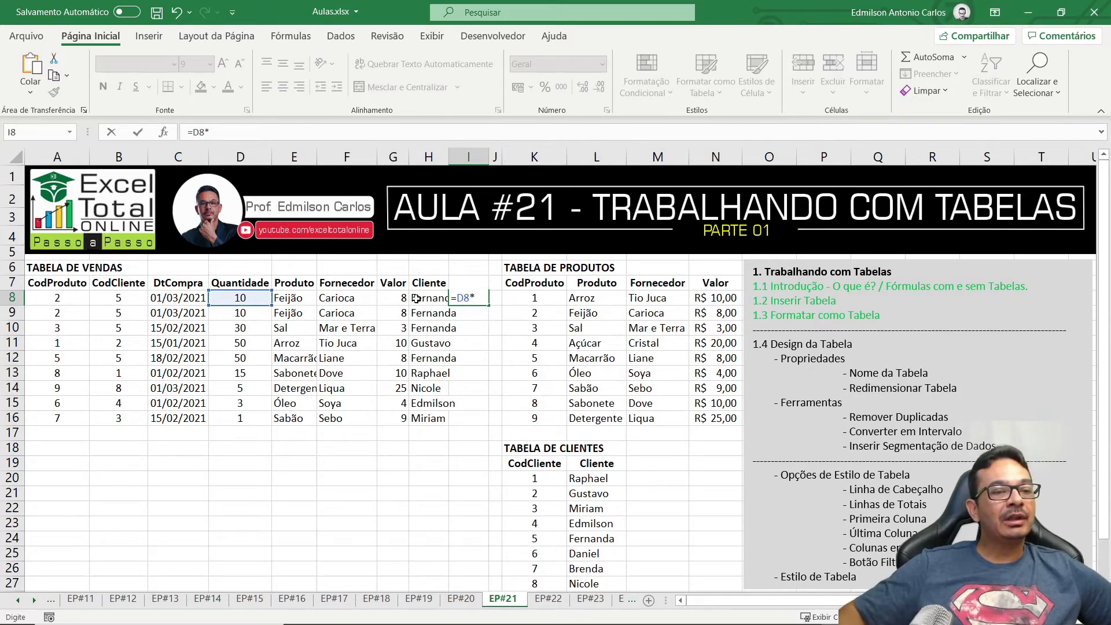
{"action": "left_click", "coordinate": [398, 298]}
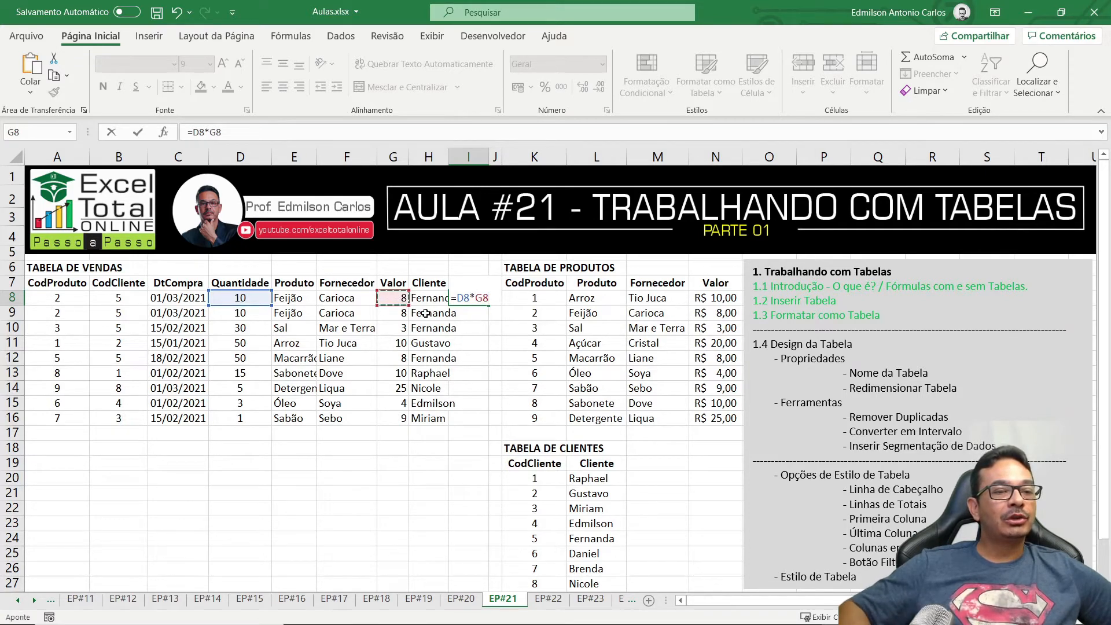
{"action": "key", "text": "Return"}
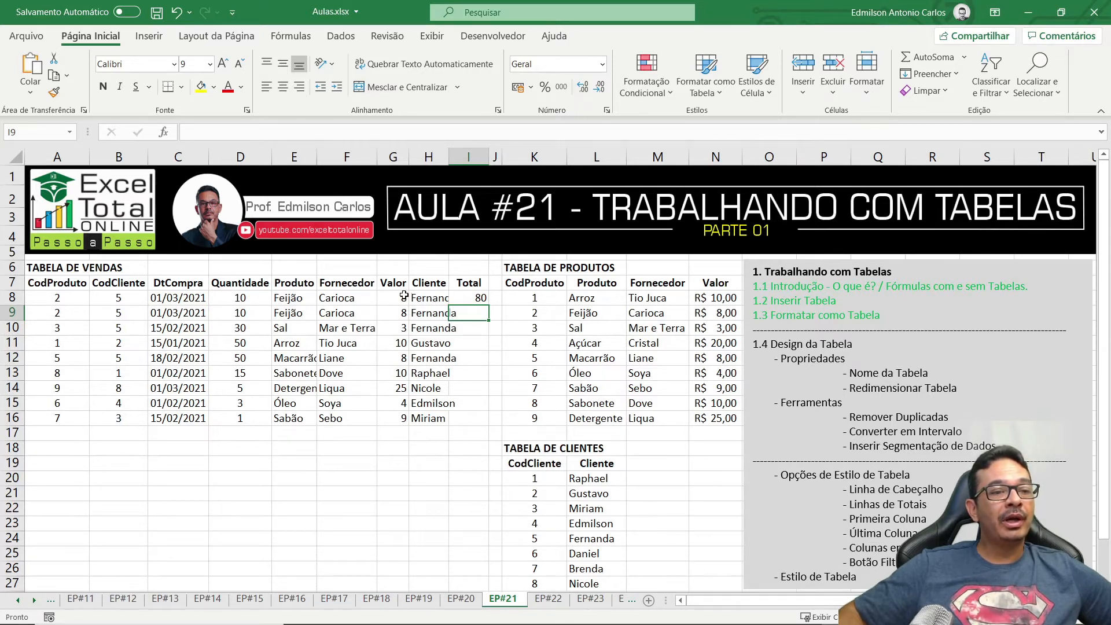
- Copy the Total formula from I8 down to I16 and check the last row's quantity
{"action": "left_click", "coordinate": [476, 297]}
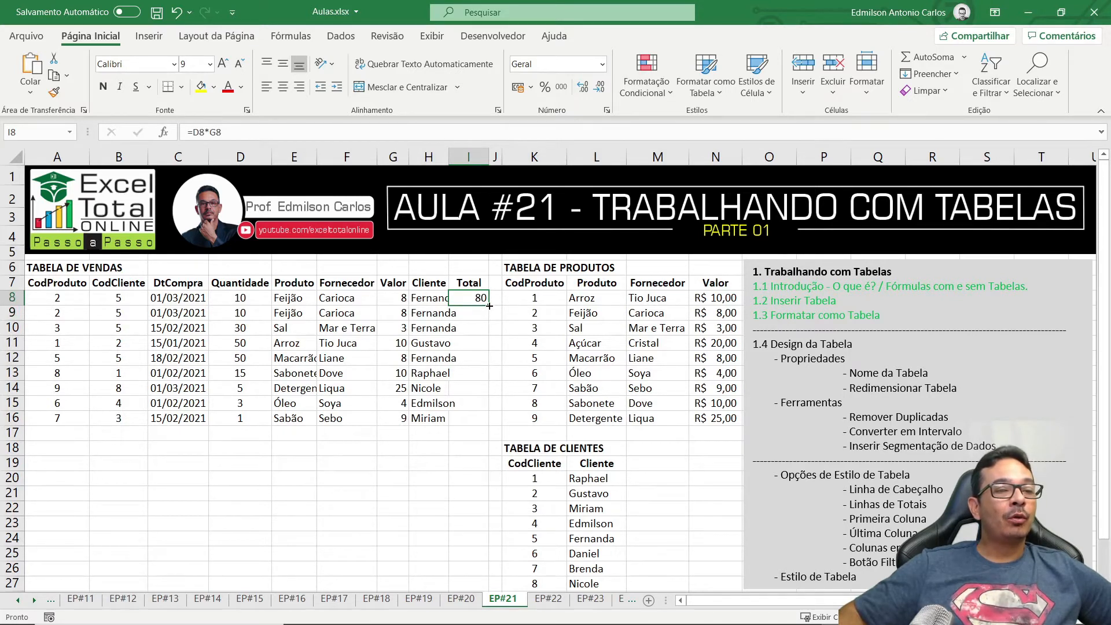
{"action": "left_click_drag", "start_coordinate": [489, 306], "coordinate": [477, 421]}
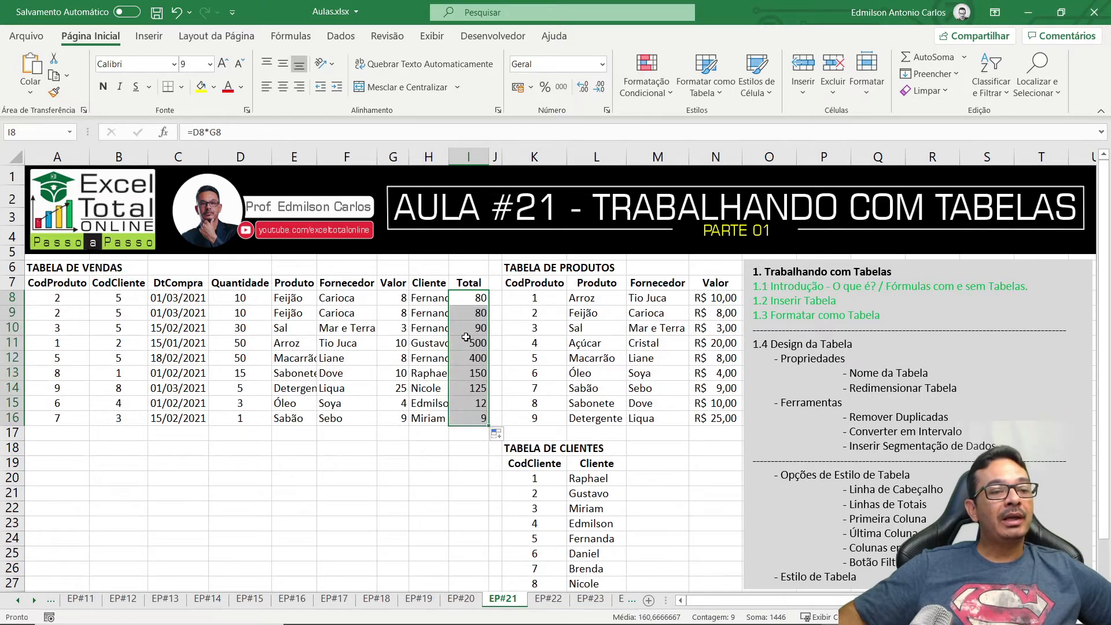
{"action": "left_click", "coordinate": [431, 421]}
{"action": "left_click", "coordinate": [240, 418]}
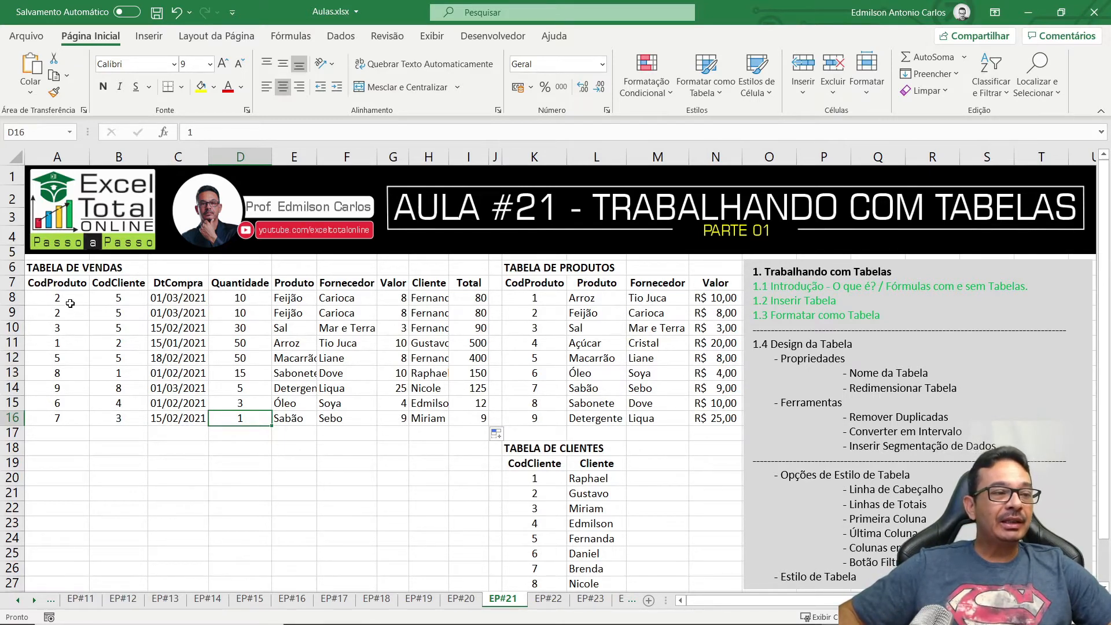
- Convert the sales range A7:H16 into a table with its first row as headers
{"action": "left_click_drag", "start_coordinate": [50, 282], "coordinate": [440, 418]}
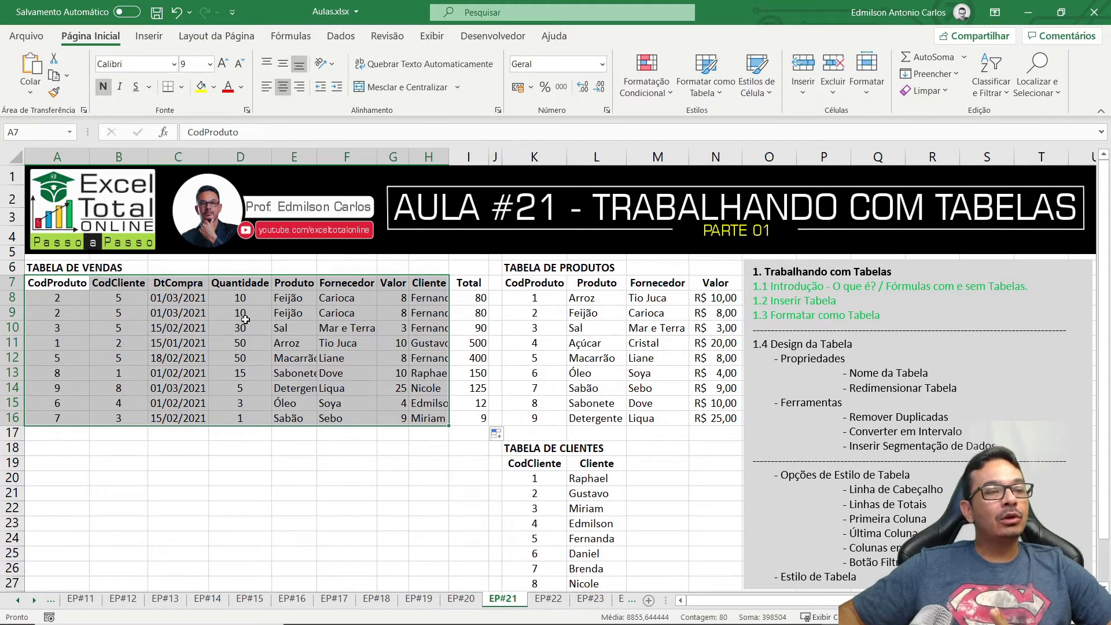
{"action": "left_click", "coordinate": [149, 36]}
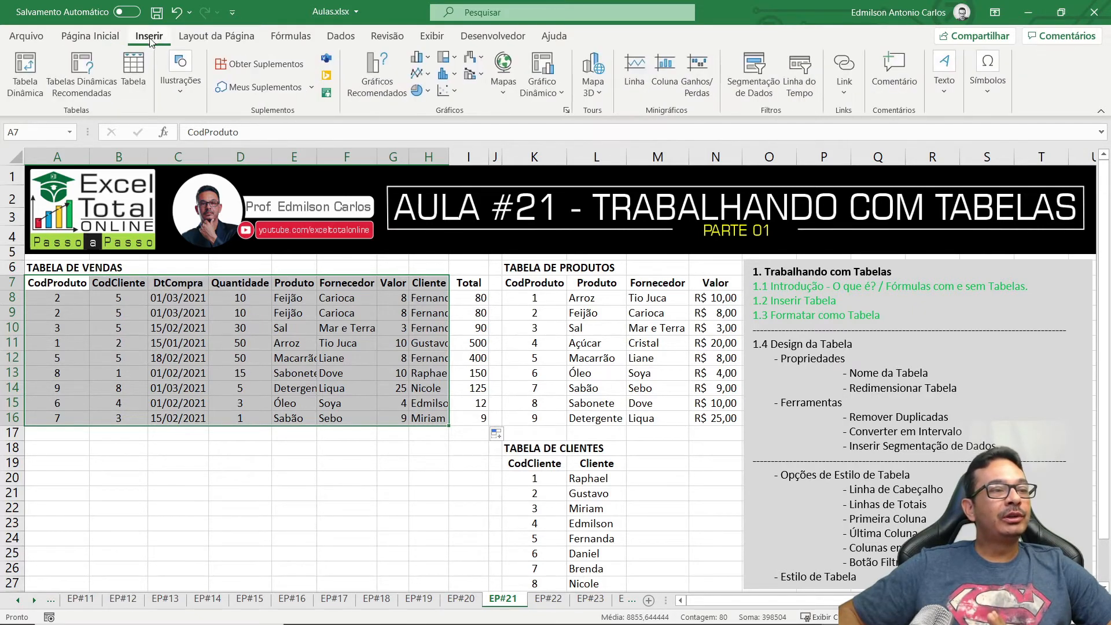
{"action": "left_click", "coordinate": [133, 76]}
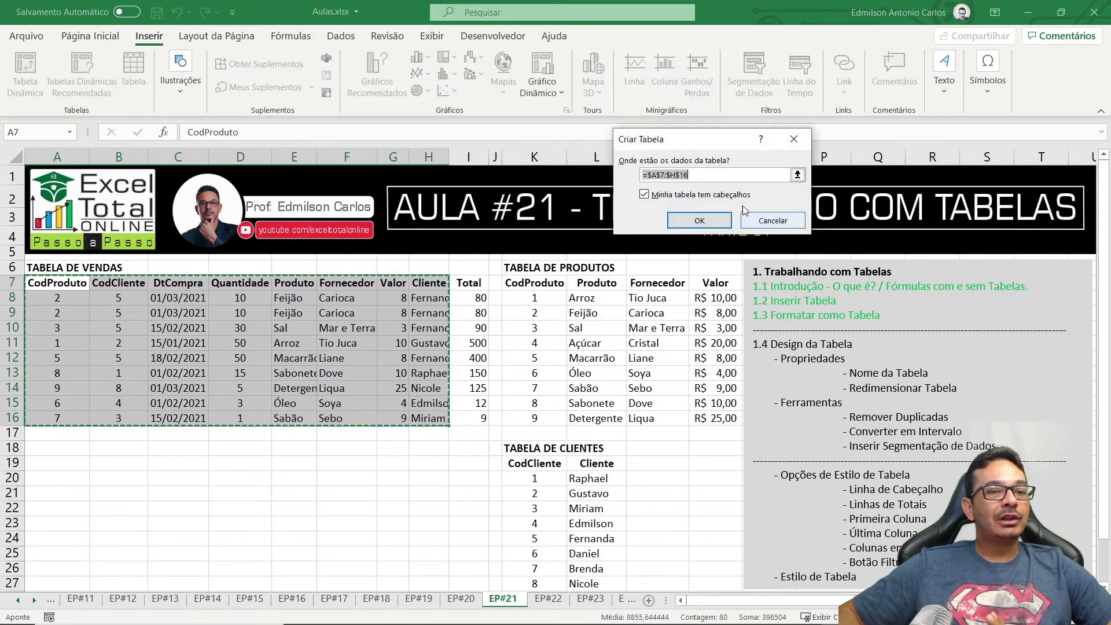
{"action": "left_click_drag", "start_coordinate": [715, 139], "coordinate": [397, 437]}
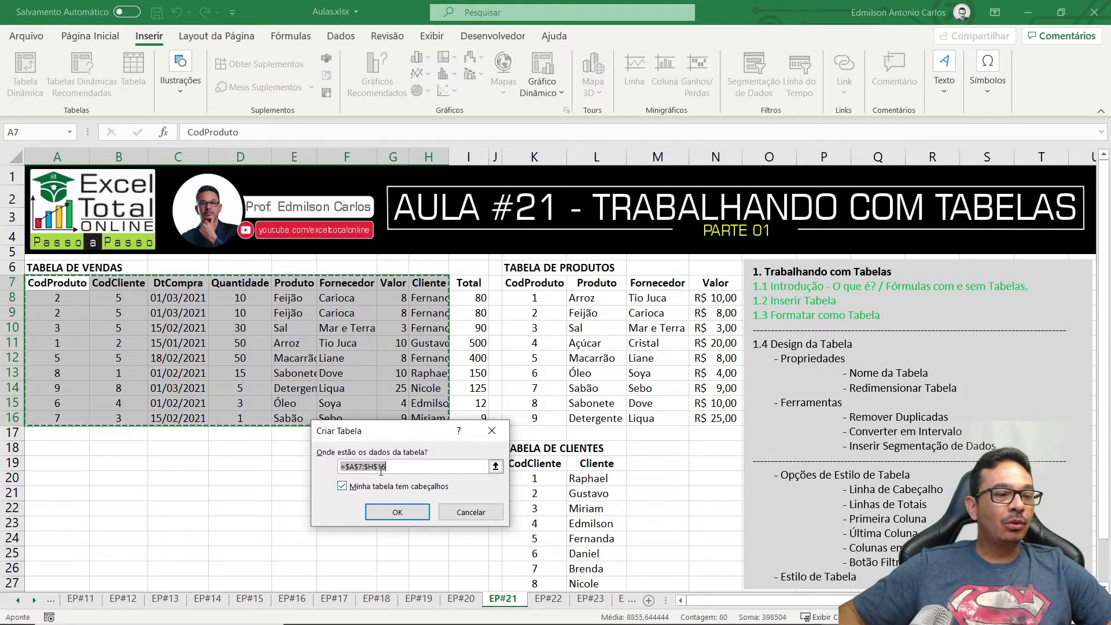
{"action": "left_click", "coordinate": [342, 487]}
{"action": "left_click", "coordinate": [342, 488]}
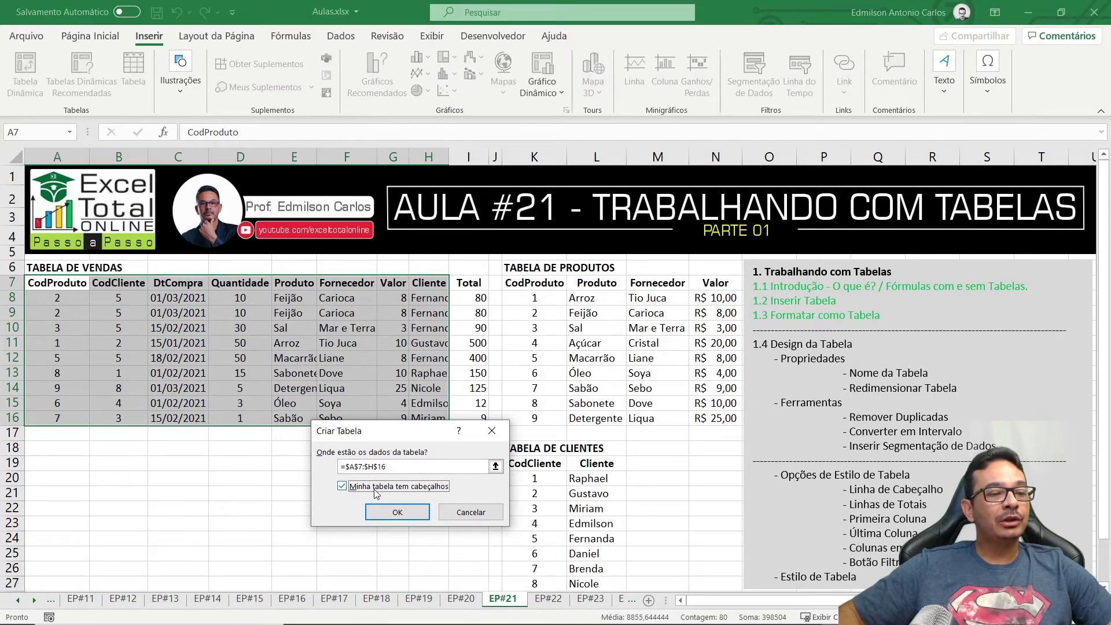
{"action": "left_click", "coordinate": [398, 513]}
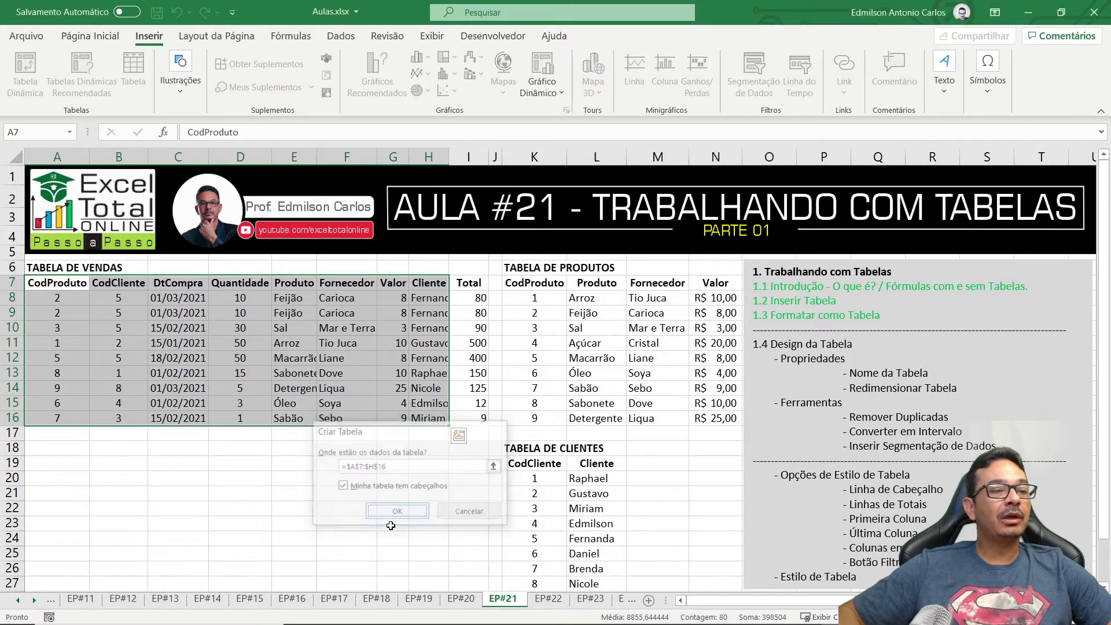
{"action": "left_click", "coordinate": [334, 438]}
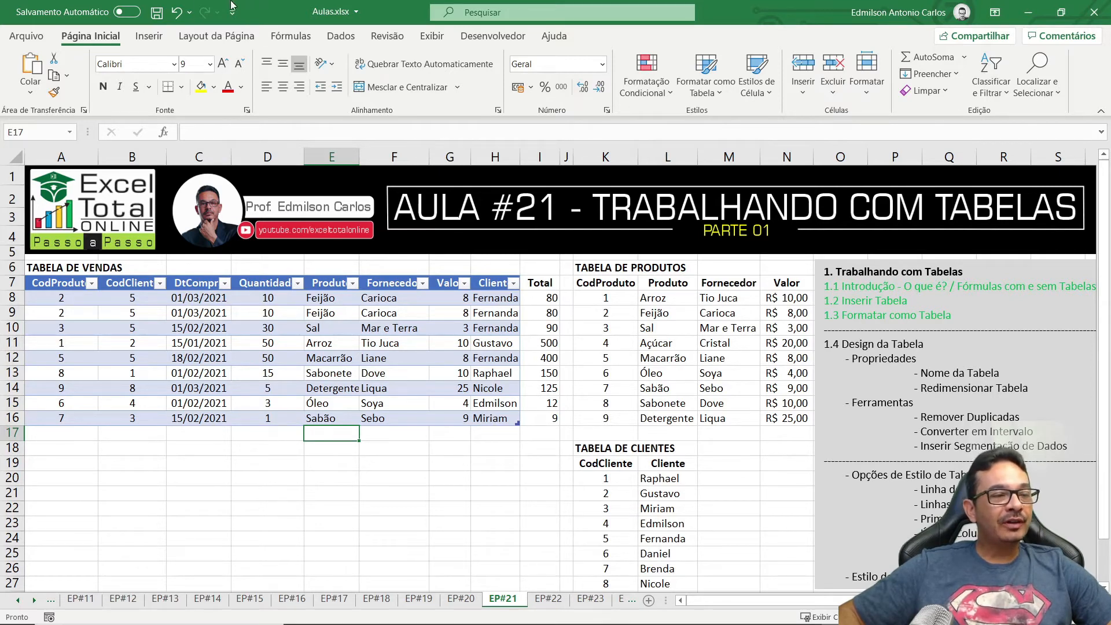
- Undo the conversion of the sales range into a table and clear the selection
{"action": "left_click", "coordinate": [176, 12]}
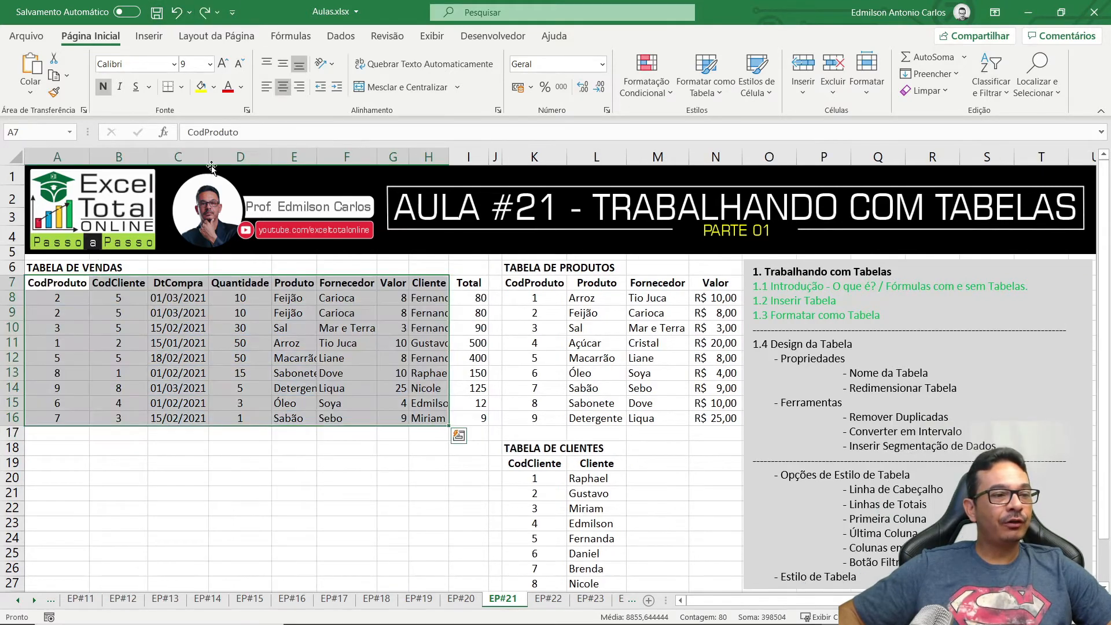
{"action": "left_click", "coordinate": [346, 491]}
- Format the sales range A7:H16 as a table with a green Média style, using its first row as headers
{"action": "left_click_drag", "start_coordinate": [56, 283], "coordinate": [431, 418]}
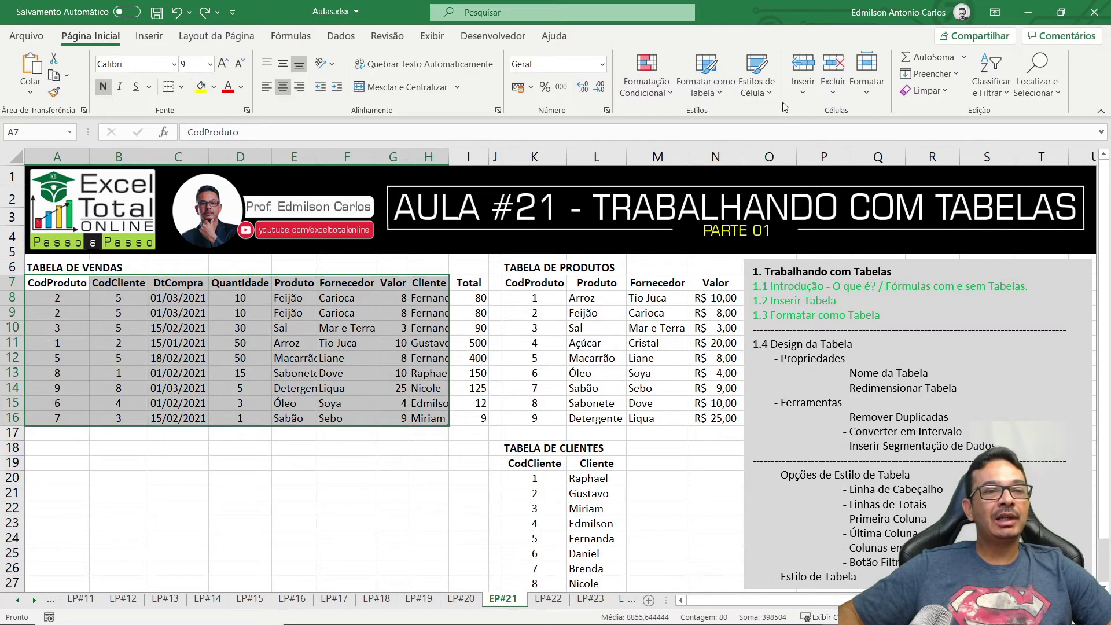
{"action": "left_click", "coordinate": [707, 96]}
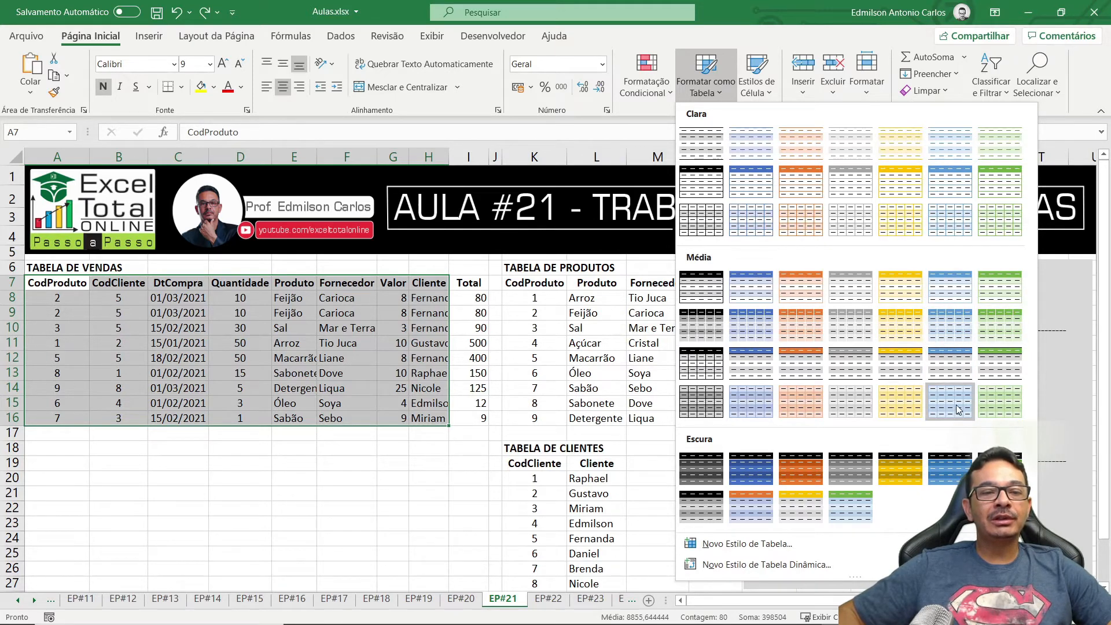
{"action": "left_click", "coordinate": [997, 331]}
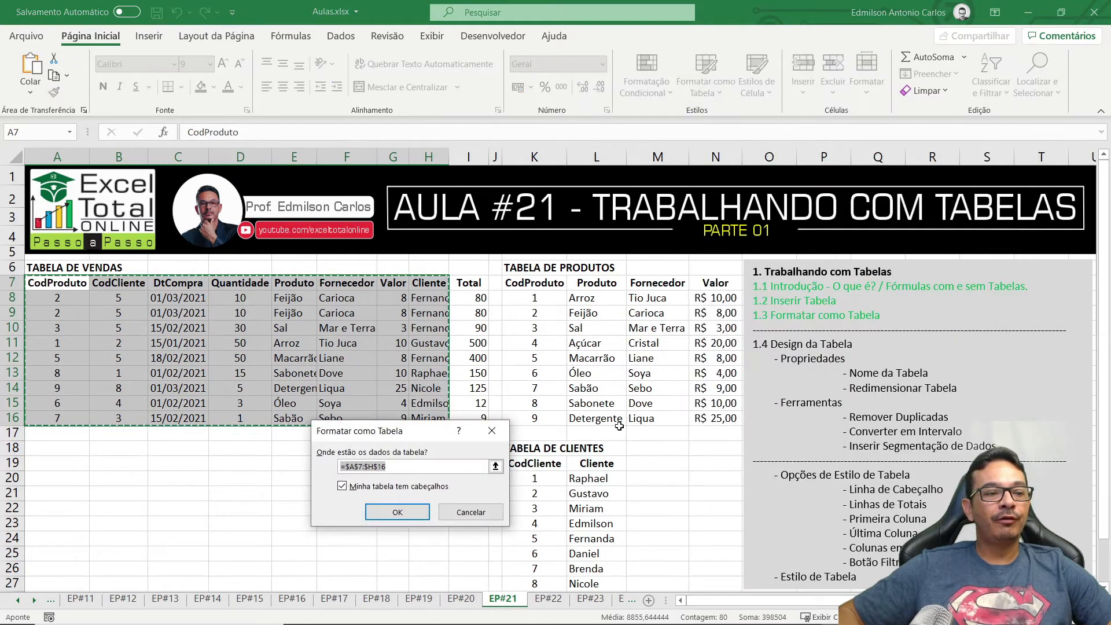
{"action": "left_click_drag", "start_coordinate": [376, 430], "coordinate": [388, 438]}
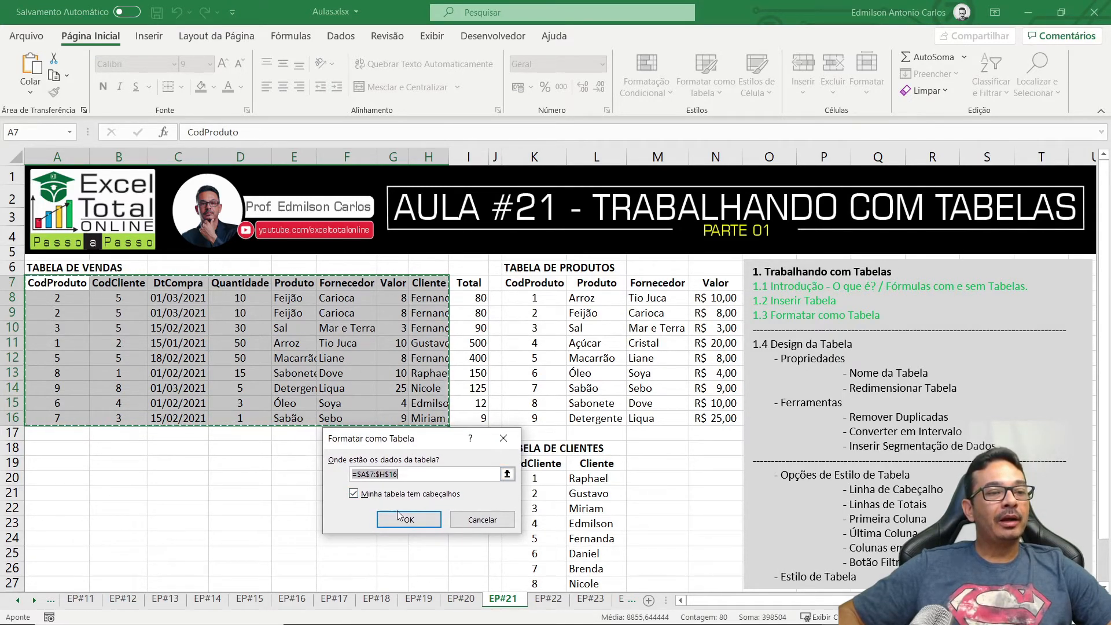
{"action": "left_click", "coordinate": [408, 529]}
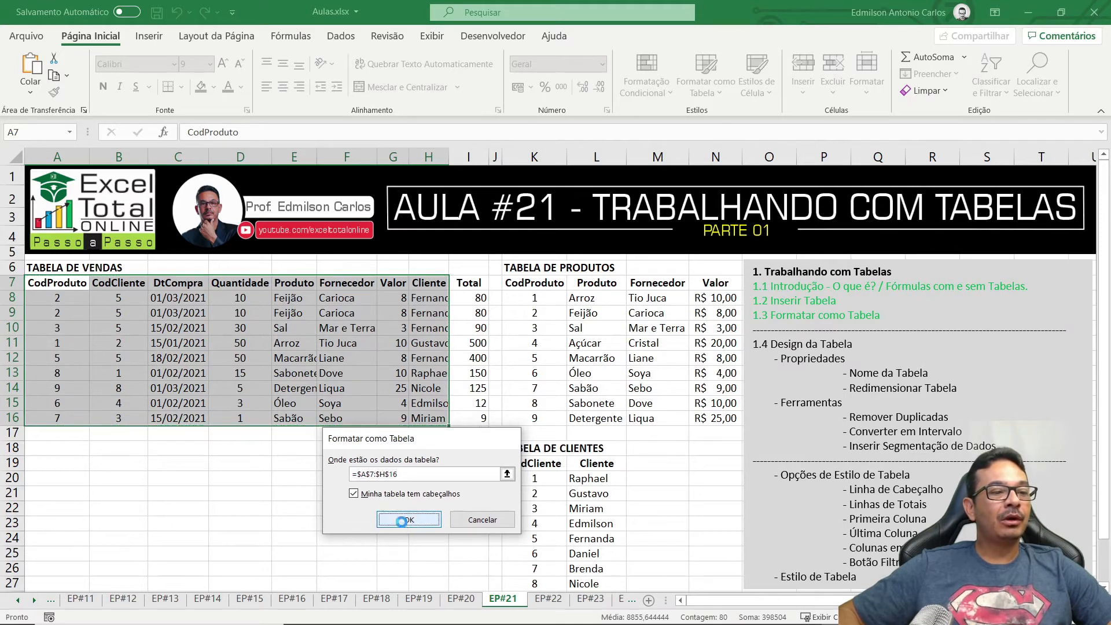
{"action": "left_click", "coordinate": [373, 490]}
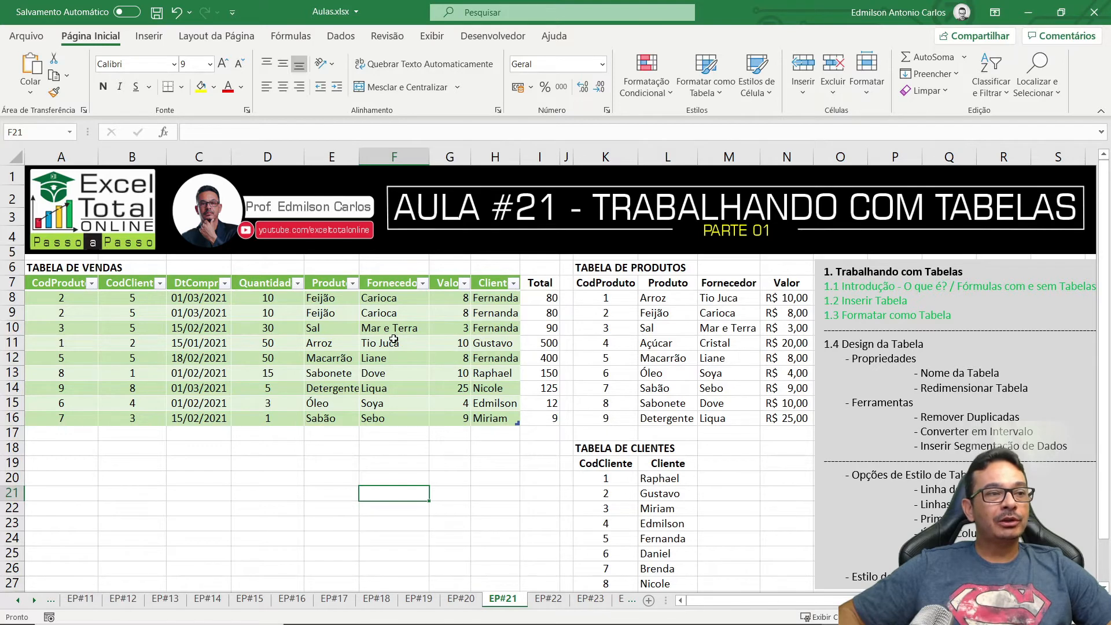
- Undo the table formatting of the sales range and select its title cells in row 6
{"action": "left_click", "coordinate": [177, 12]}
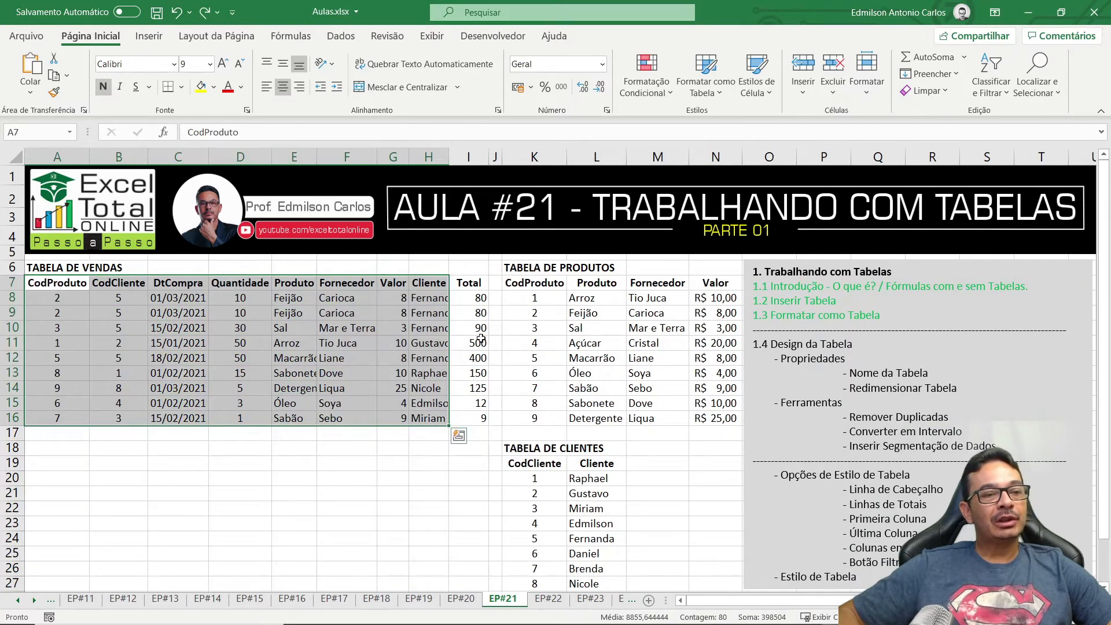
{"action": "left_click", "coordinate": [229, 348]}
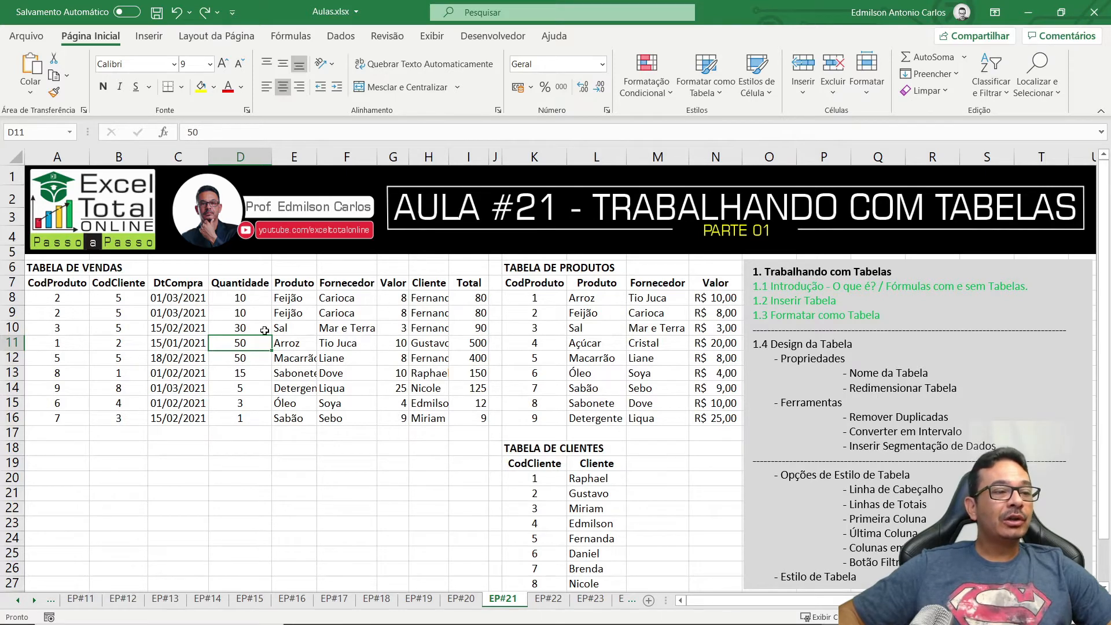
{"action": "left_click_drag", "start_coordinate": [39, 265], "coordinate": [131, 265]}
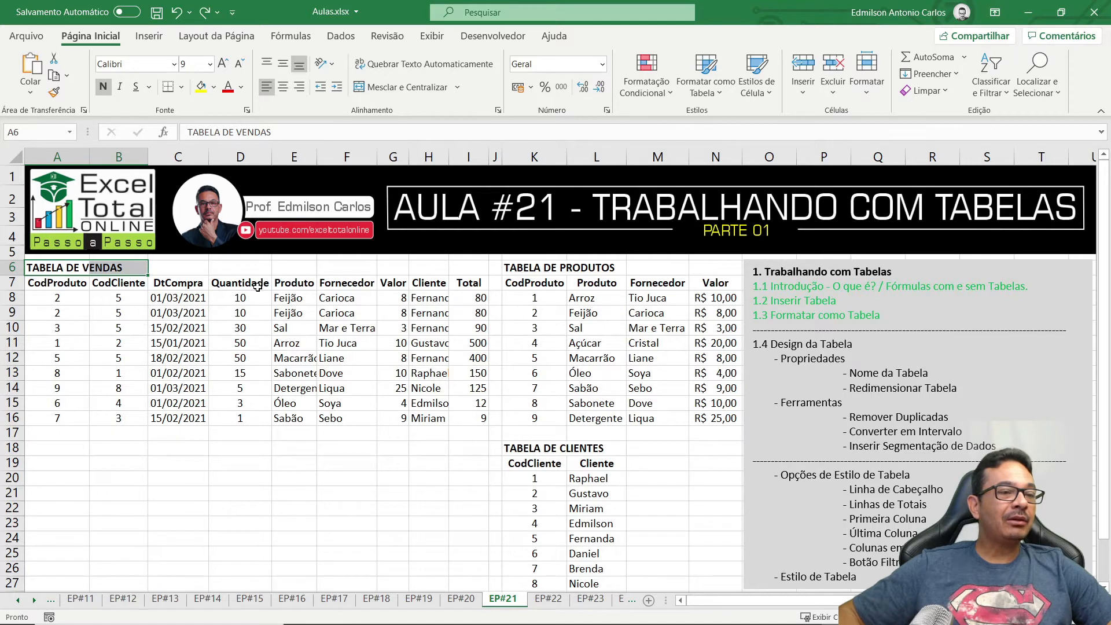
- Format the sales data as a green Média table, correcting its range to A7:I16 and keeping the first row as headers
{"action": "left_click", "coordinate": [206, 341]}
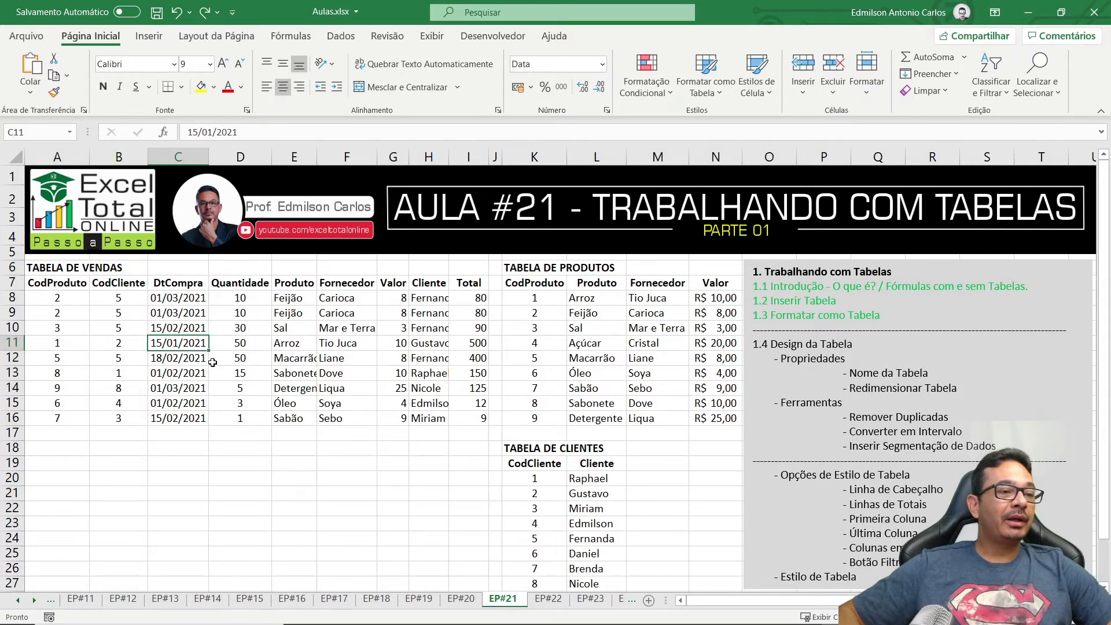
{"action": "left_click", "coordinate": [706, 73]}
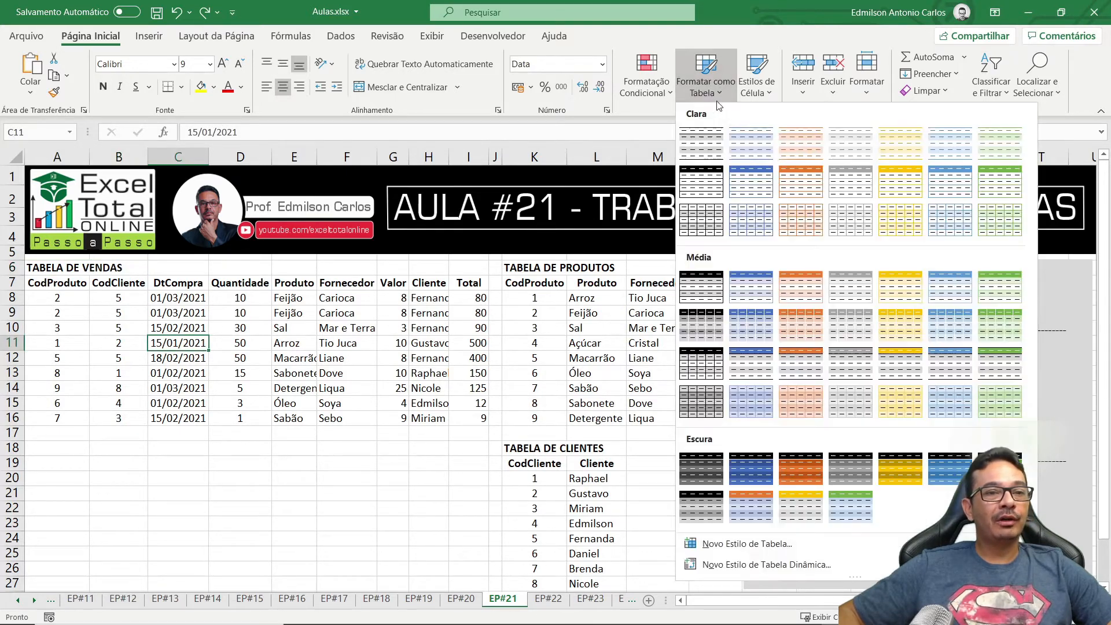
{"action": "left_click", "coordinate": [1002, 326]}
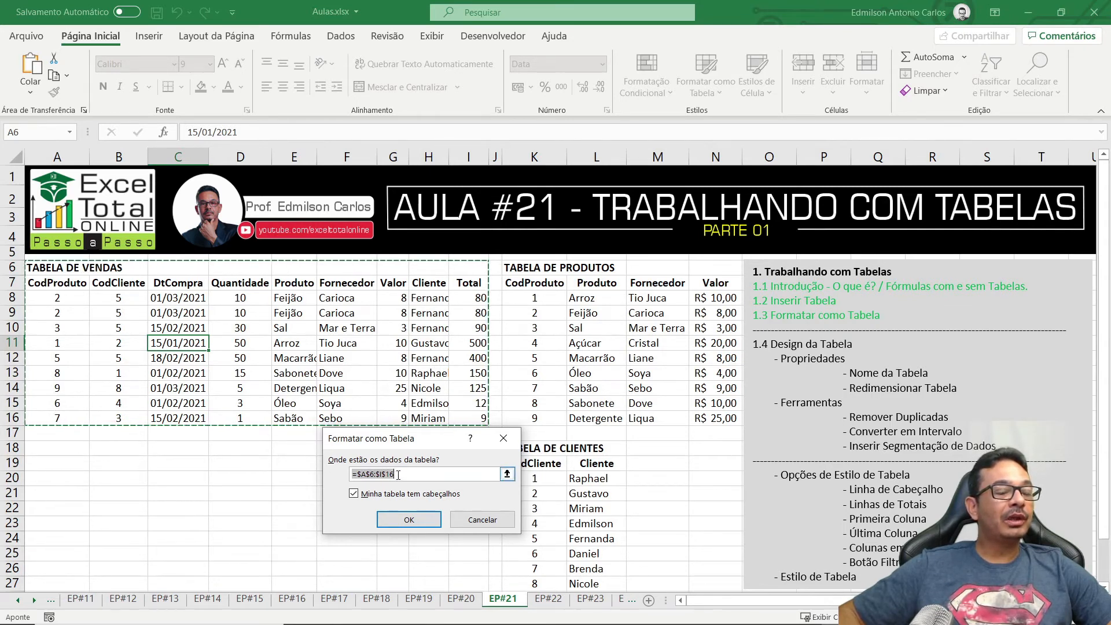
{"action": "left_click_drag", "start_coordinate": [46, 285], "coordinate": [483, 427]}
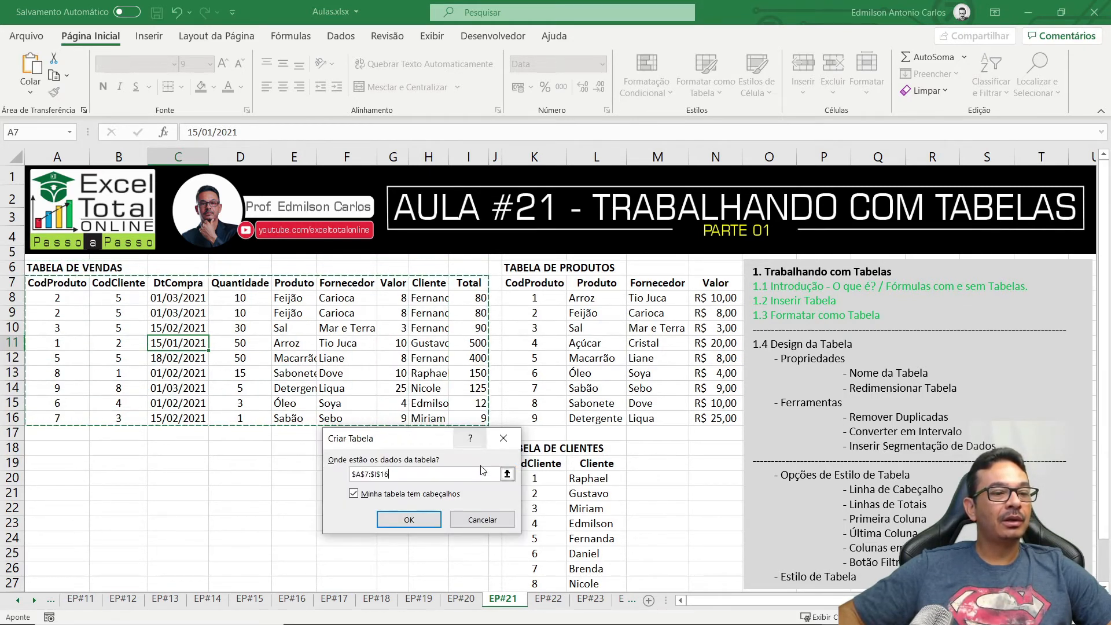
{"action": "left_click", "coordinate": [405, 520]}
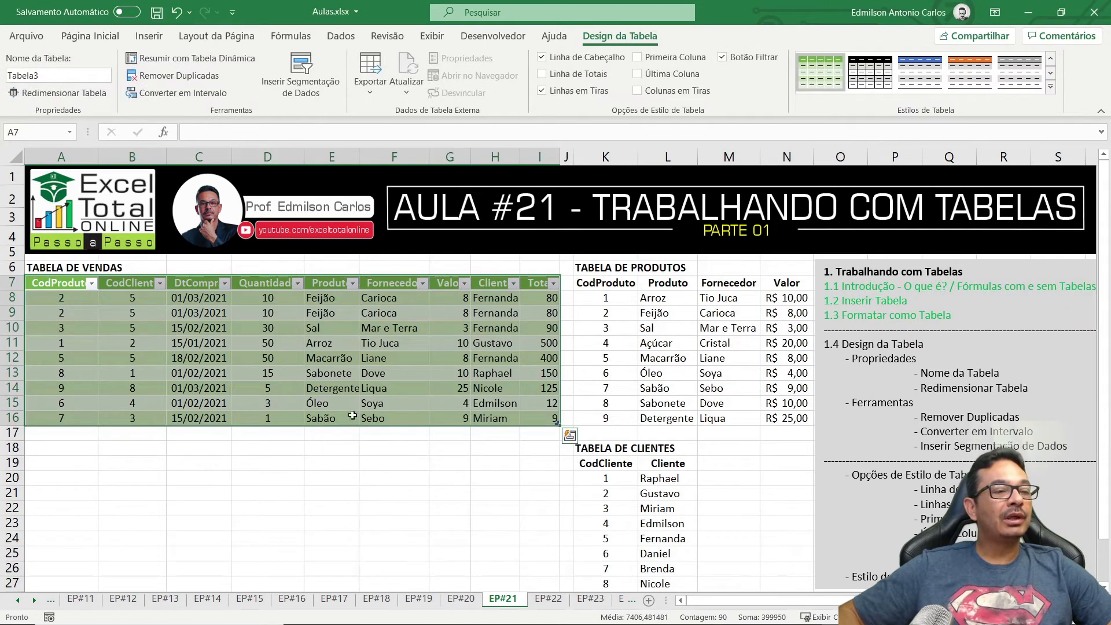
{"action": "left_click", "coordinate": [276, 358]}
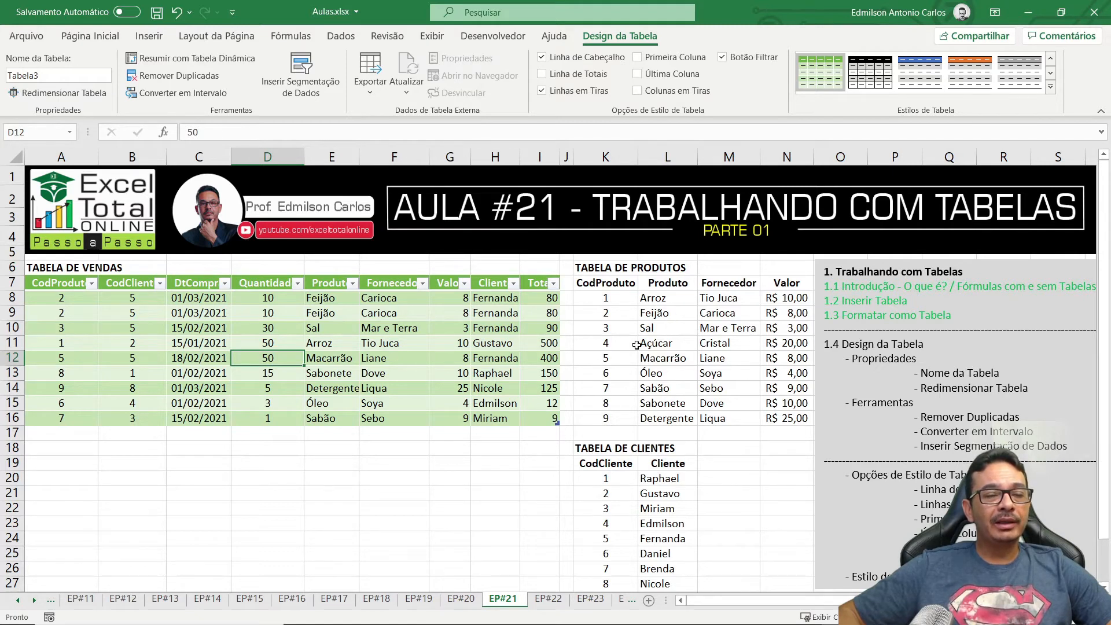
- Format the products range K7:N16 as a table with a light blue Média style and its first row as headers
{"action": "left_click_drag", "start_coordinate": [596, 285], "coordinate": [770, 396]}
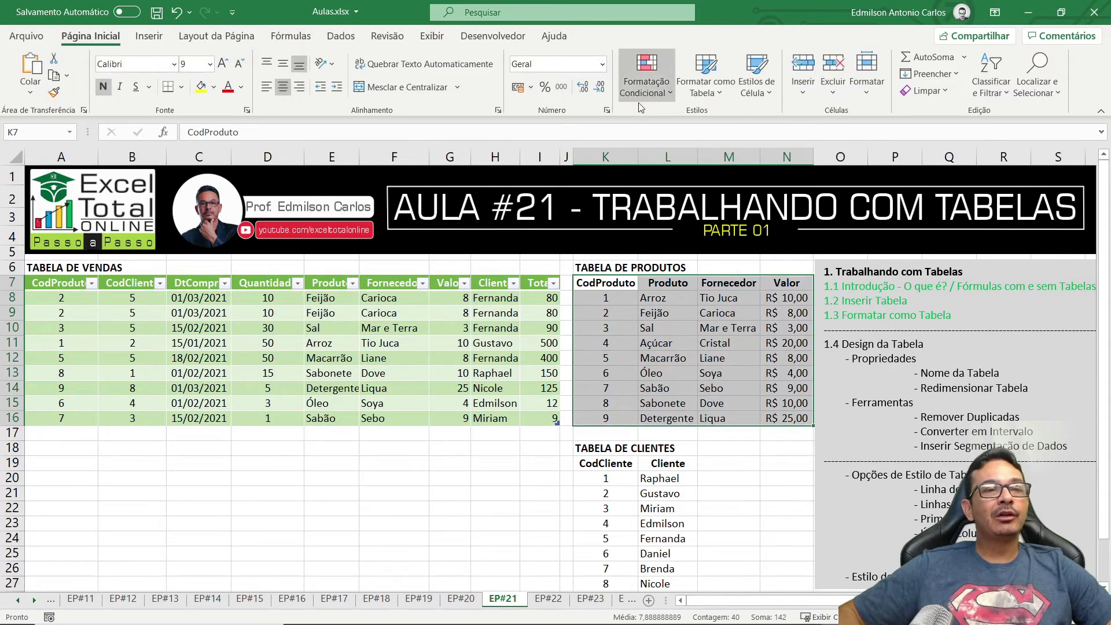
{"action": "left_click", "coordinate": [703, 95]}
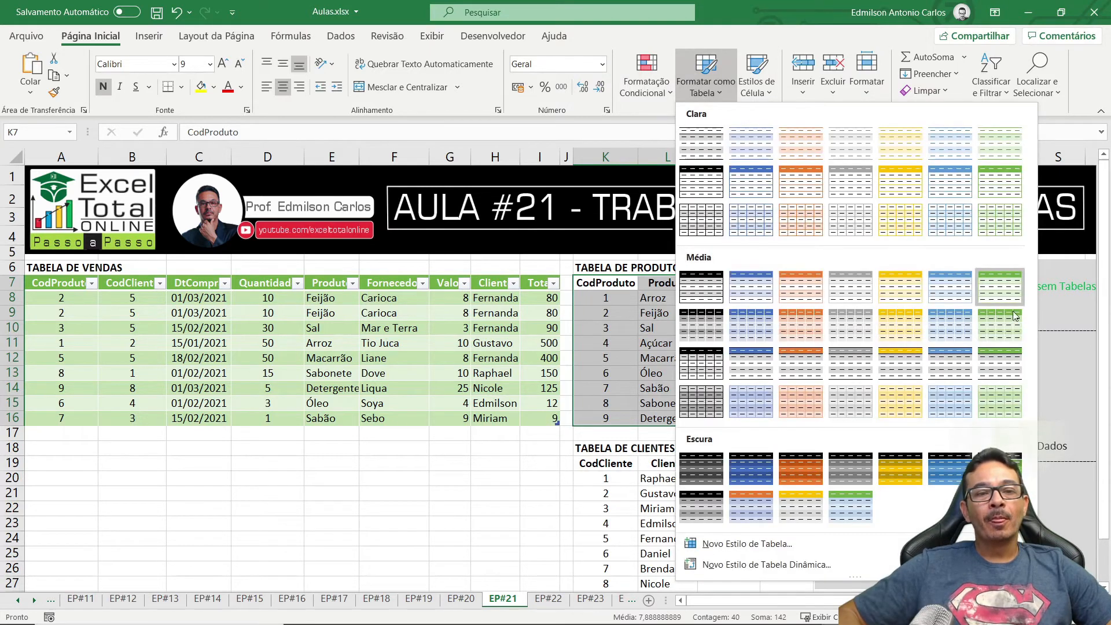
{"action": "left_click", "coordinate": [951, 334]}
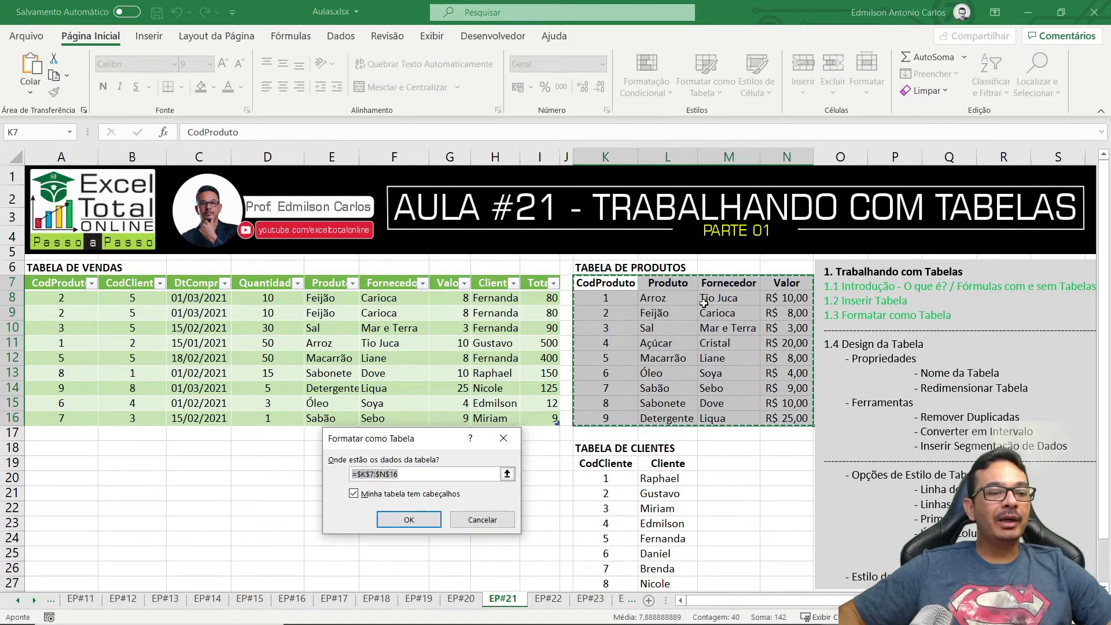
{"action": "left_click", "coordinate": [413, 524]}
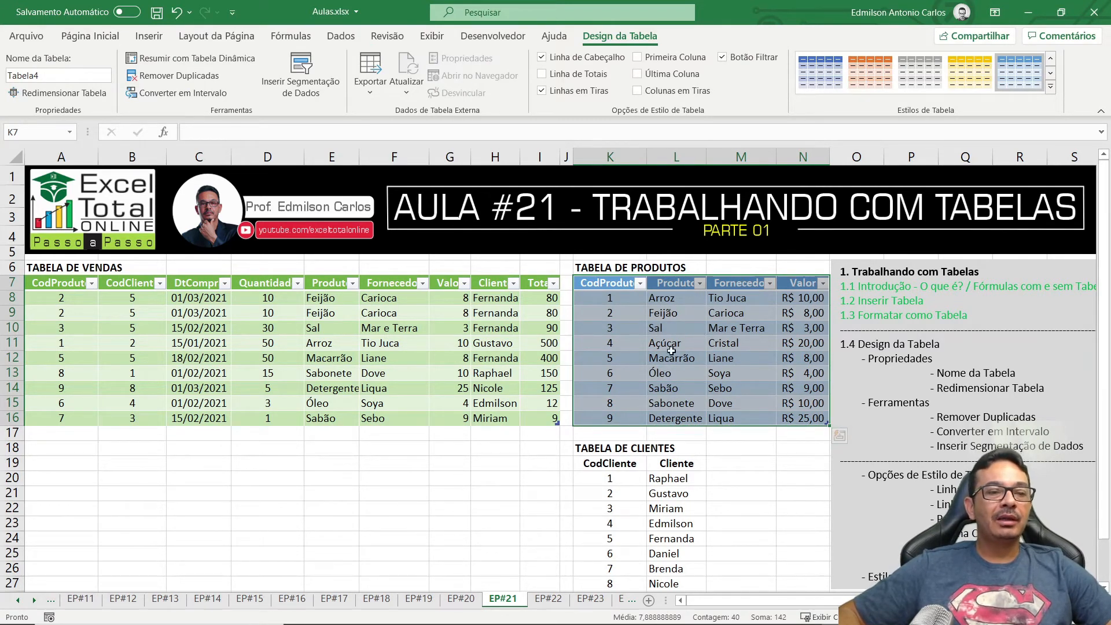
{"action": "left_click", "coordinate": [661, 392]}
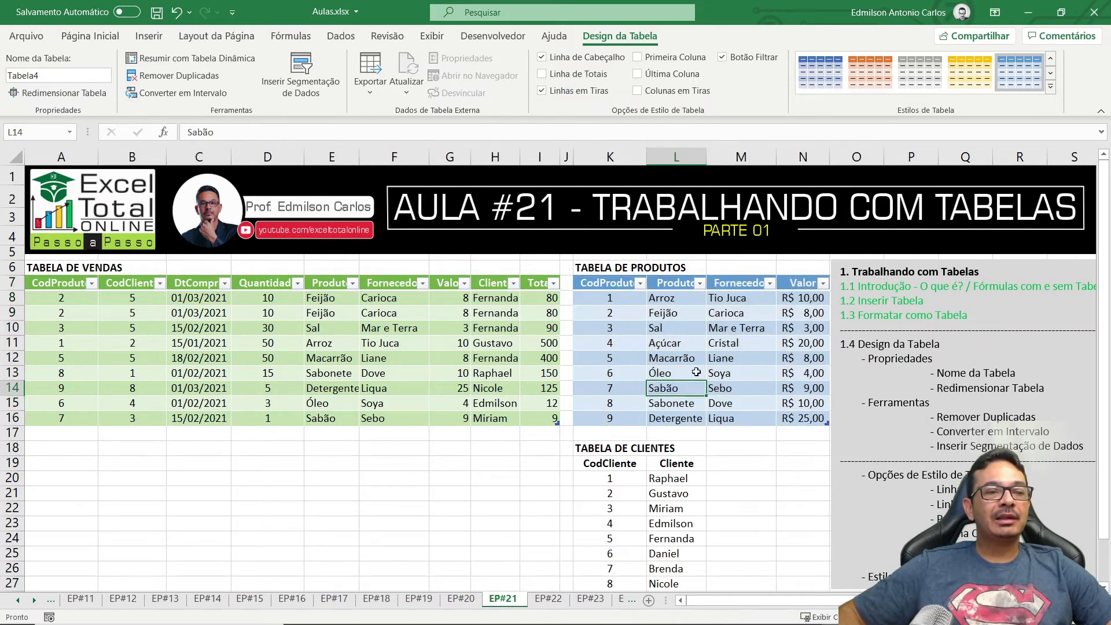
- Format the clients range K19:L27 as a table with a gold Média style and its first row as headers
{"action": "left_click_drag", "start_coordinate": [600, 469], "coordinate": [697, 586]}
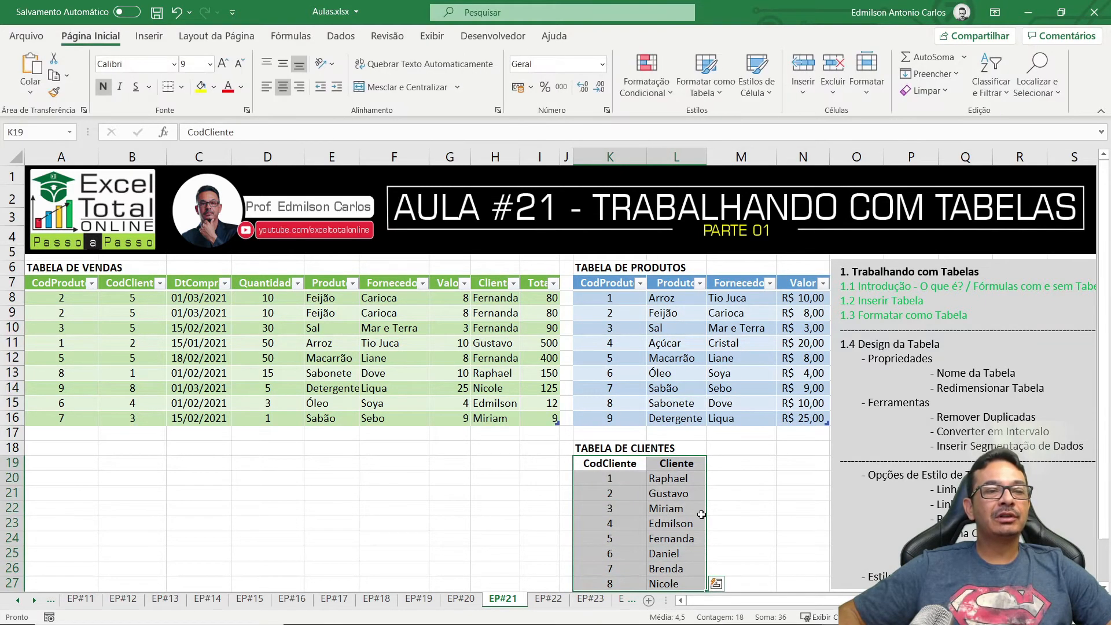
{"action": "left_click", "coordinate": [700, 93]}
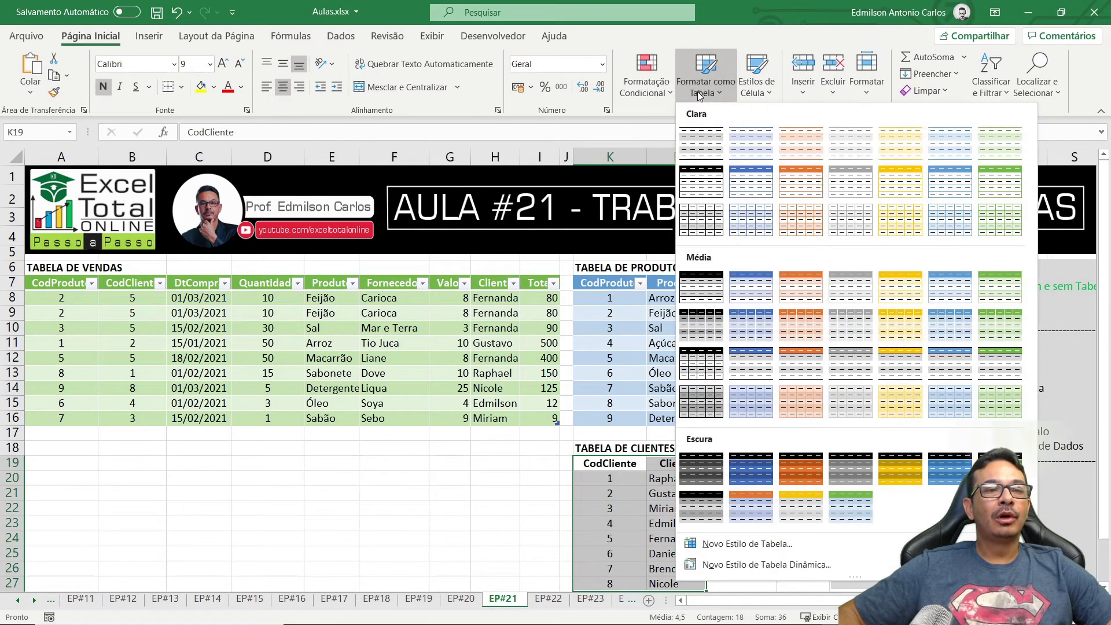
{"action": "left_click", "coordinate": [906, 356]}
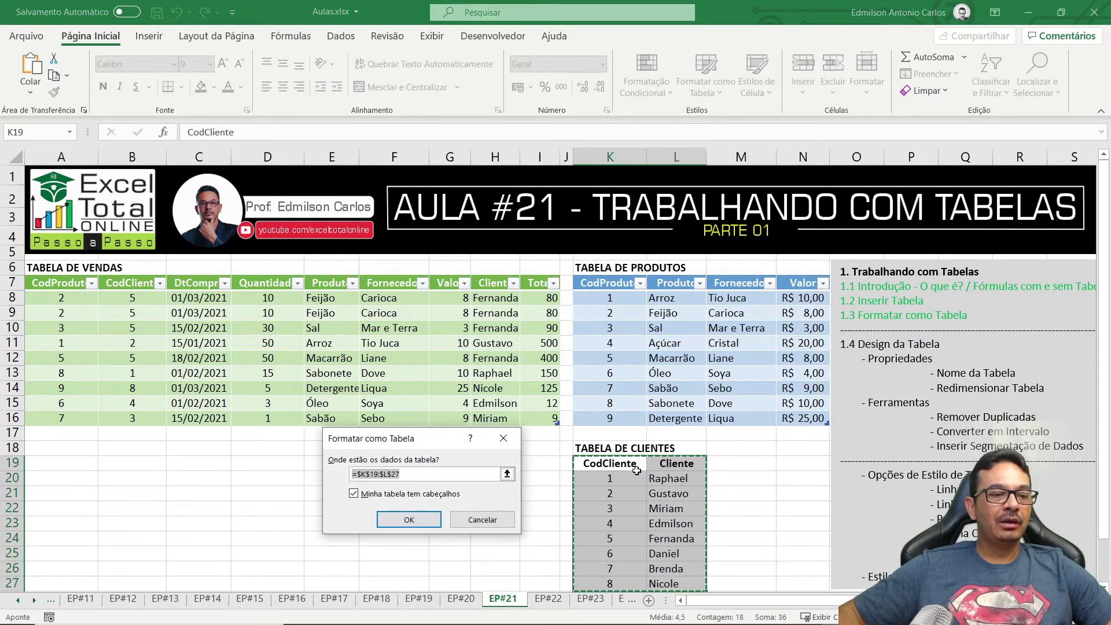
{"action": "left_click", "coordinate": [412, 520]}
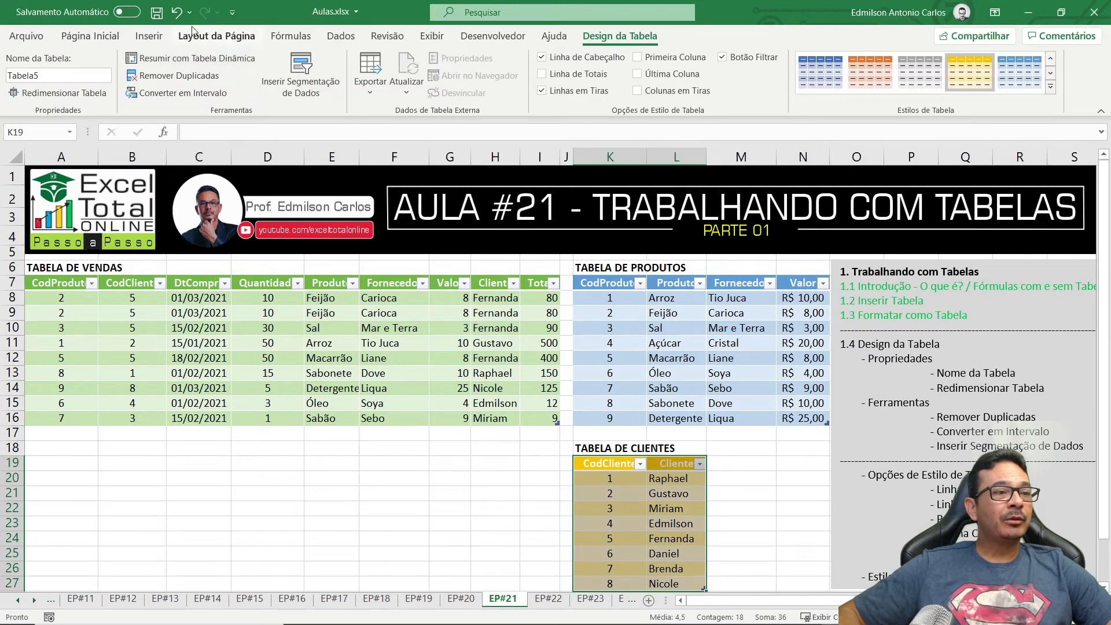
- Undo the clients table and format K19:L27 again with a gold Média style, without marking the first row as headers
{"action": "left_click", "coordinate": [174, 15]}
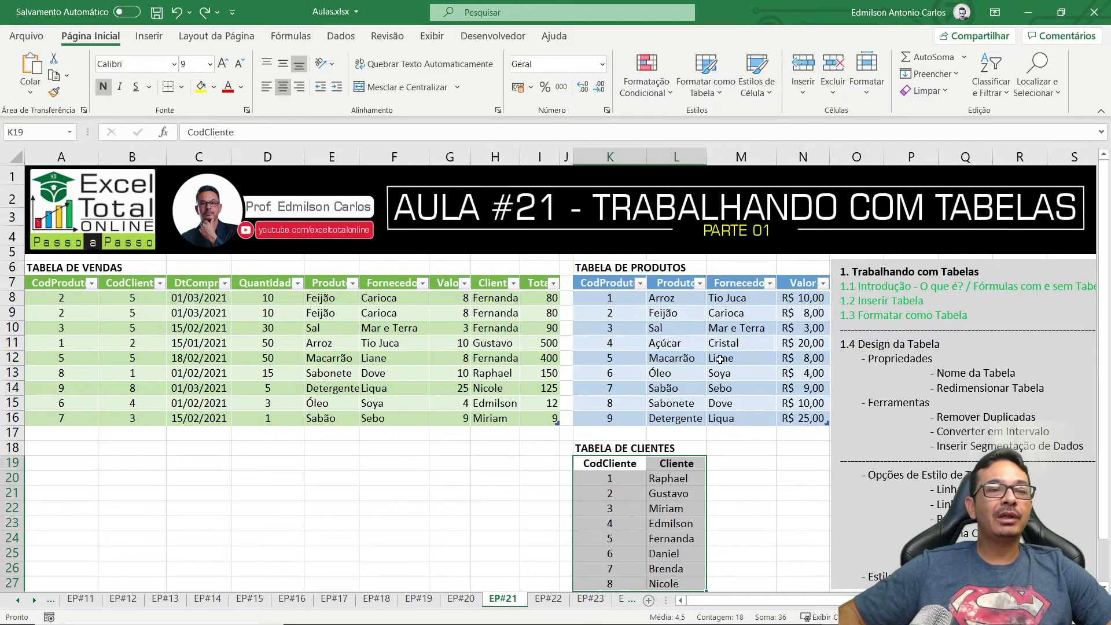
{"action": "left_click", "coordinate": [710, 62]}
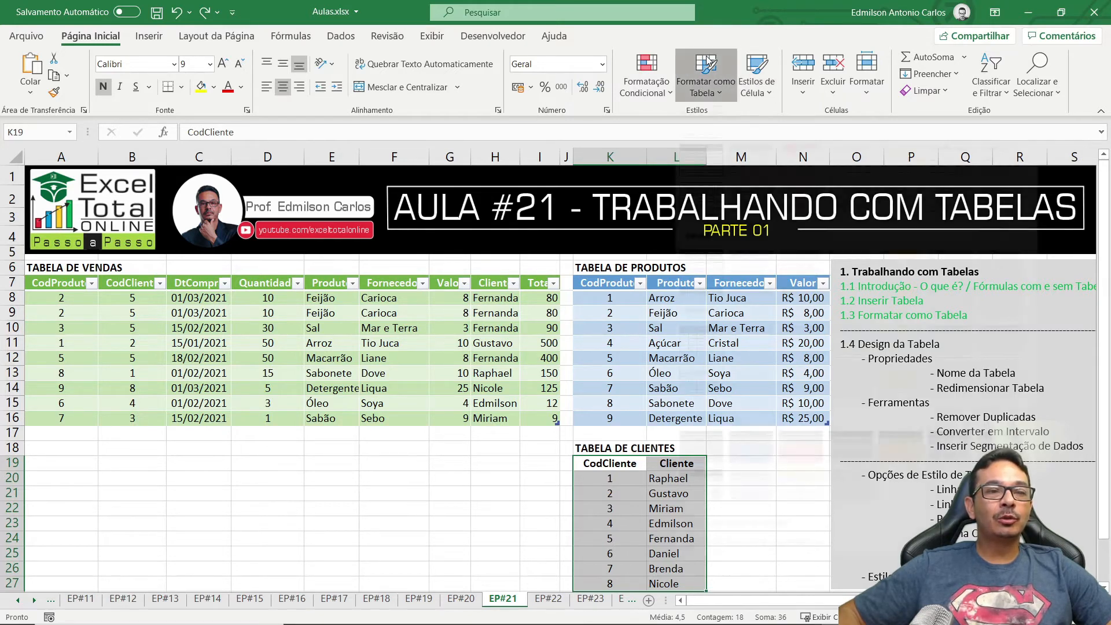
{"action": "left_click", "coordinate": [916, 372]}
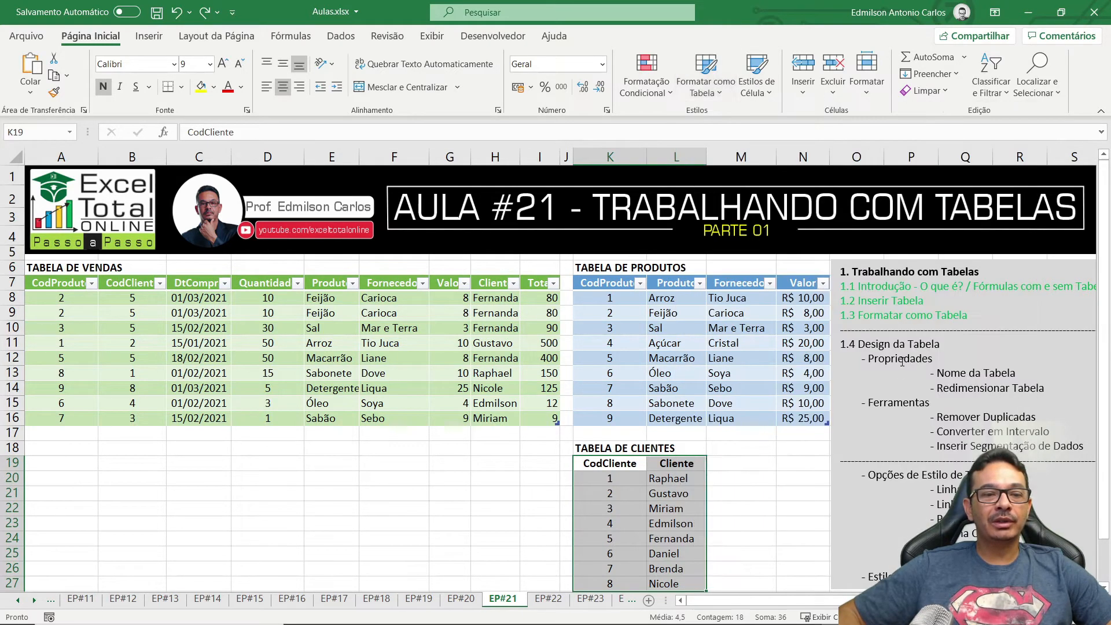
{"action": "left_click", "coordinate": [363, 497]}
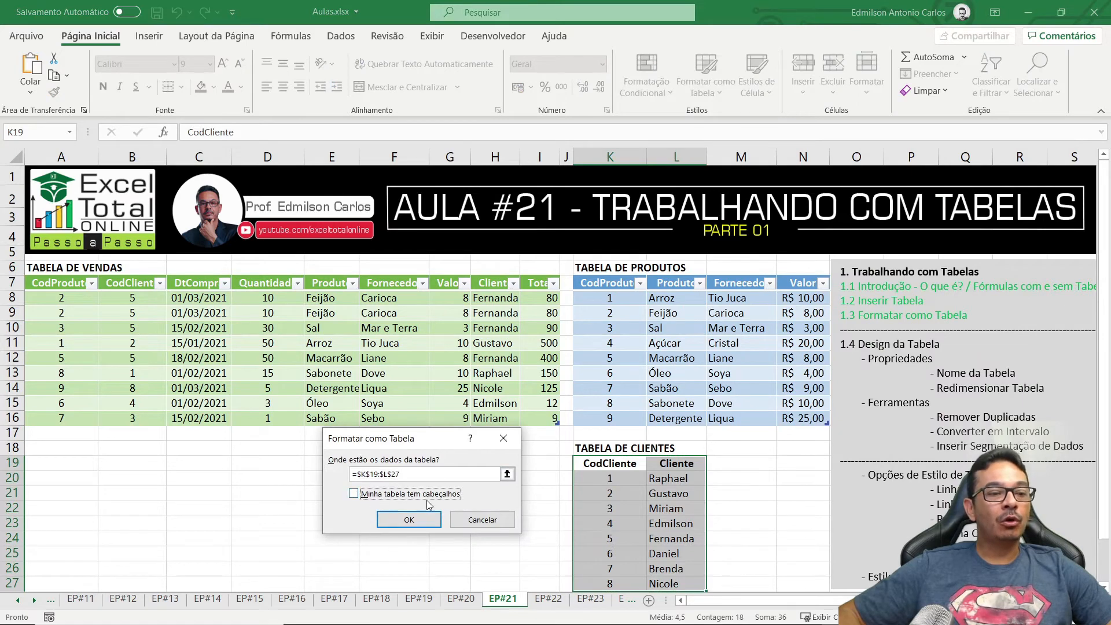
{"action": "left_click", "coordinate": [409, 520]}
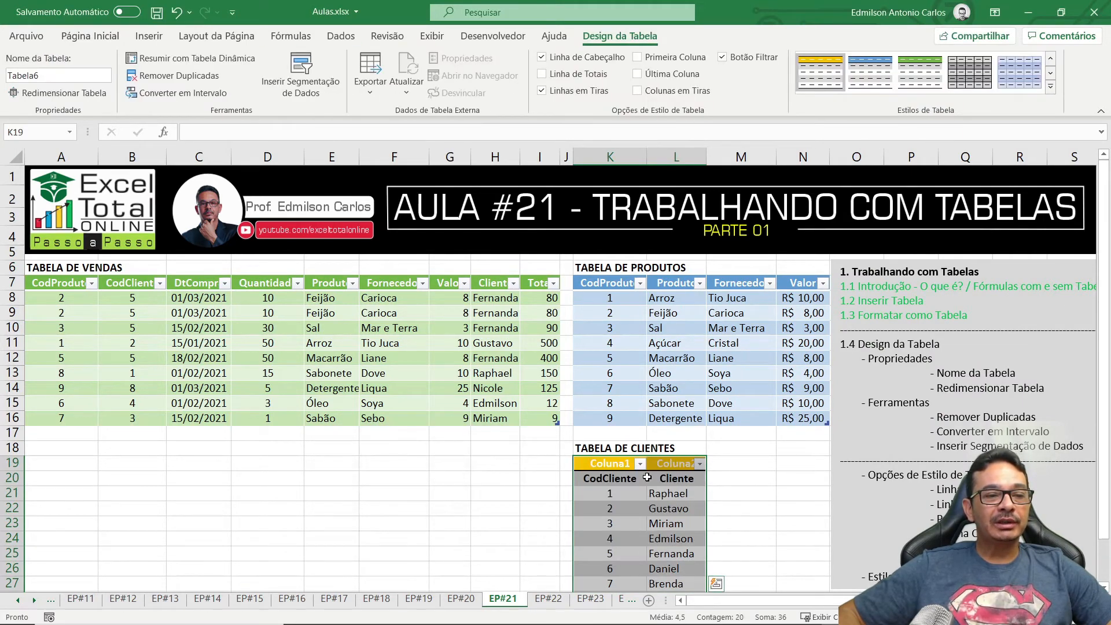
{"action": "left_click", "coordinate": [633, 489]}
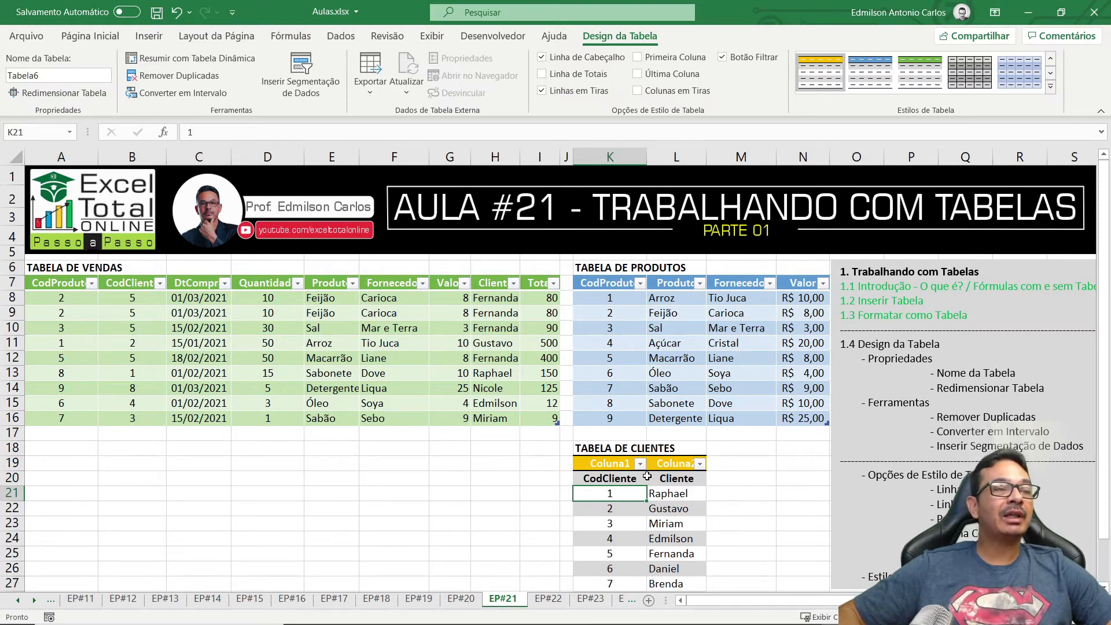
- Undo the clients table created without headers, leaving the products range formatted as a table
{"action": "left_click", "coordinate": [177, 12]}
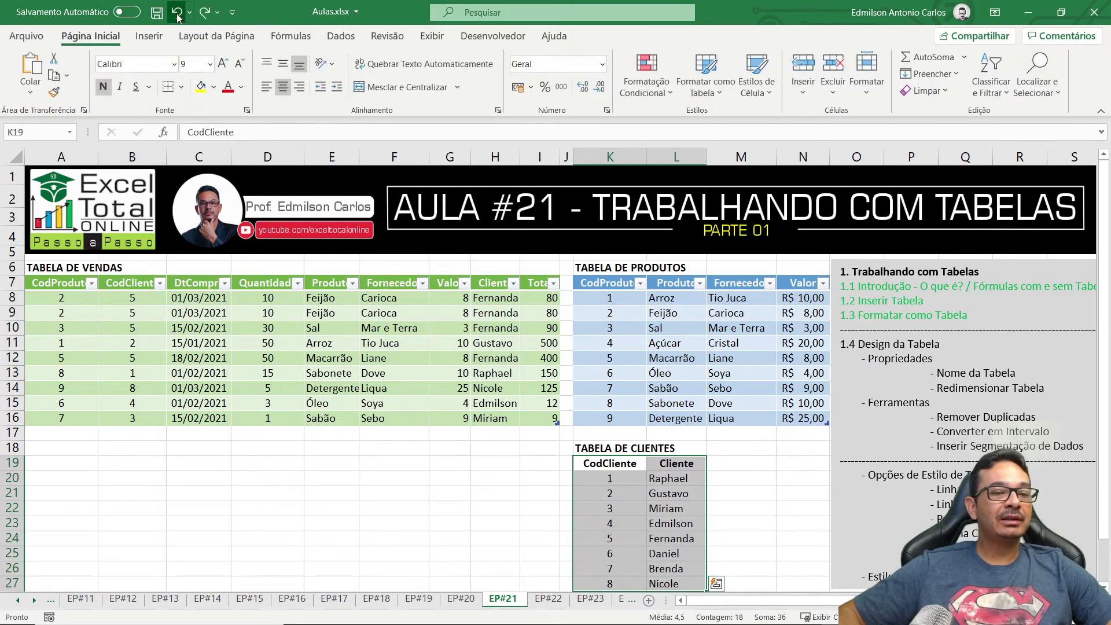
{"action": "left_click", "coordinate": [177, 12]}
{"action": "left_click", "coordinate": [205, 12]}
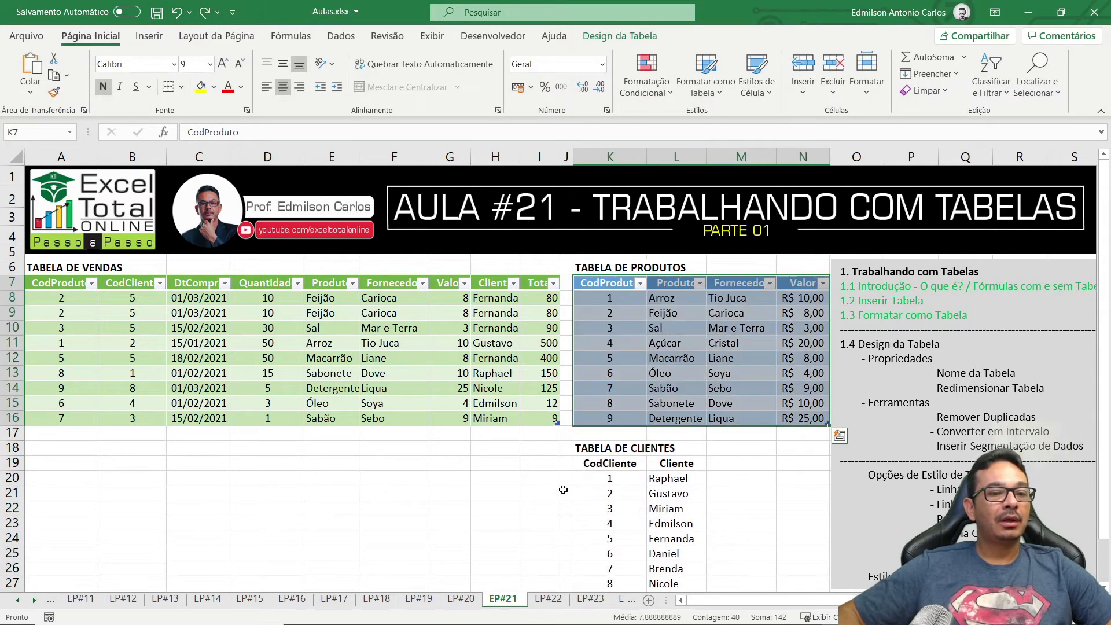
- Format the clients range K19:L27 as a table with a gold Média style and its first row as headers
{"action": "left_click", "coordinate": [629, 480]}
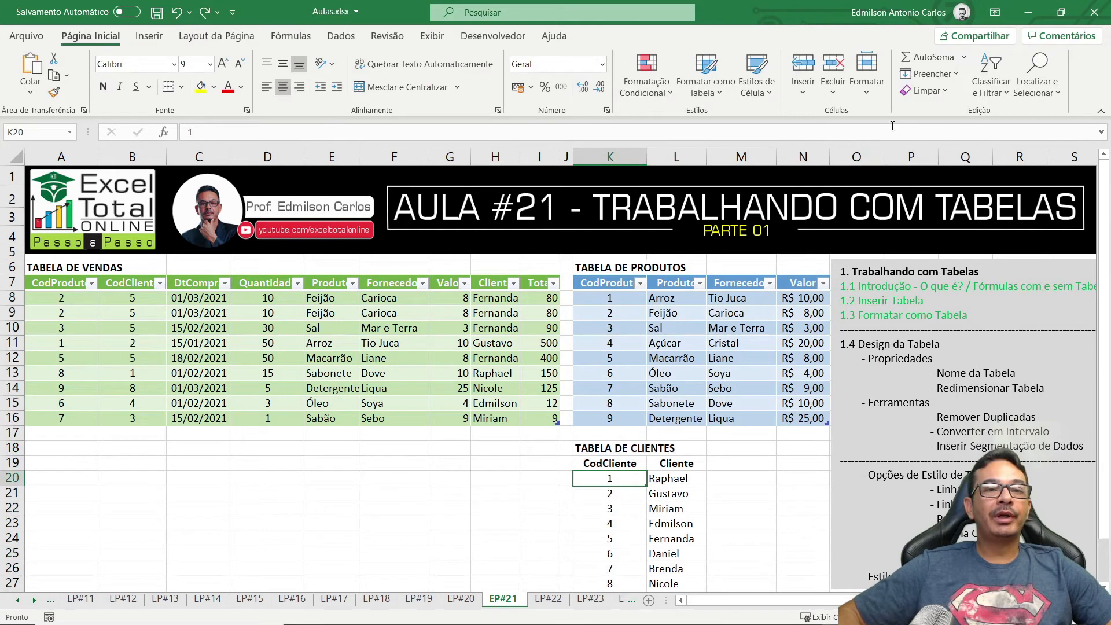
{"action": "left_click", "coordinate": [706, 74]}
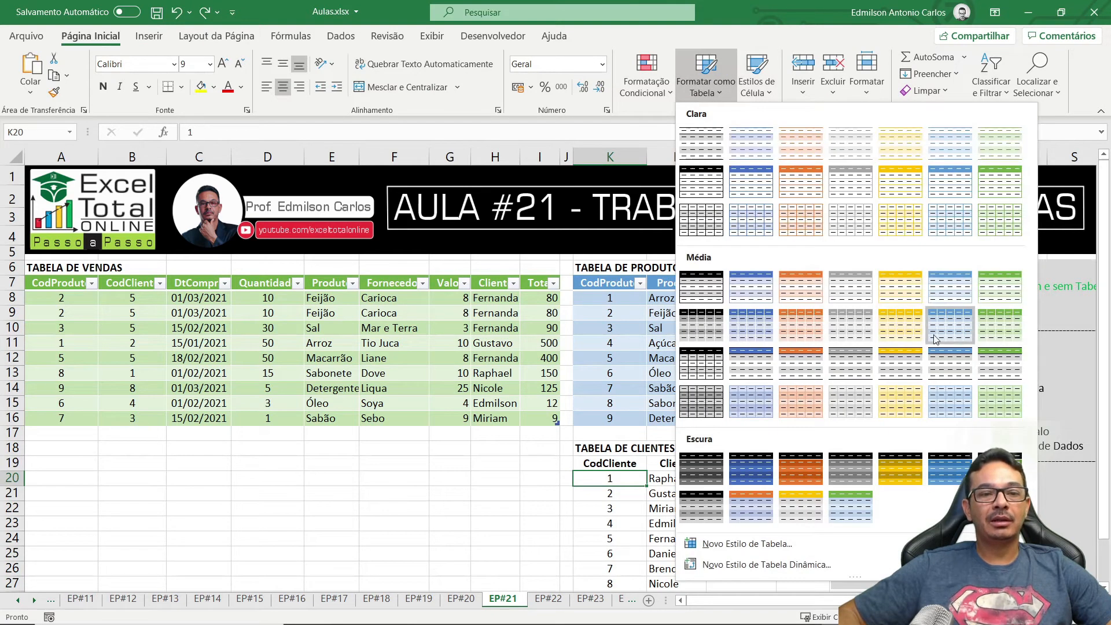
{"action": "left_click", "coordinate": [906, 346]}
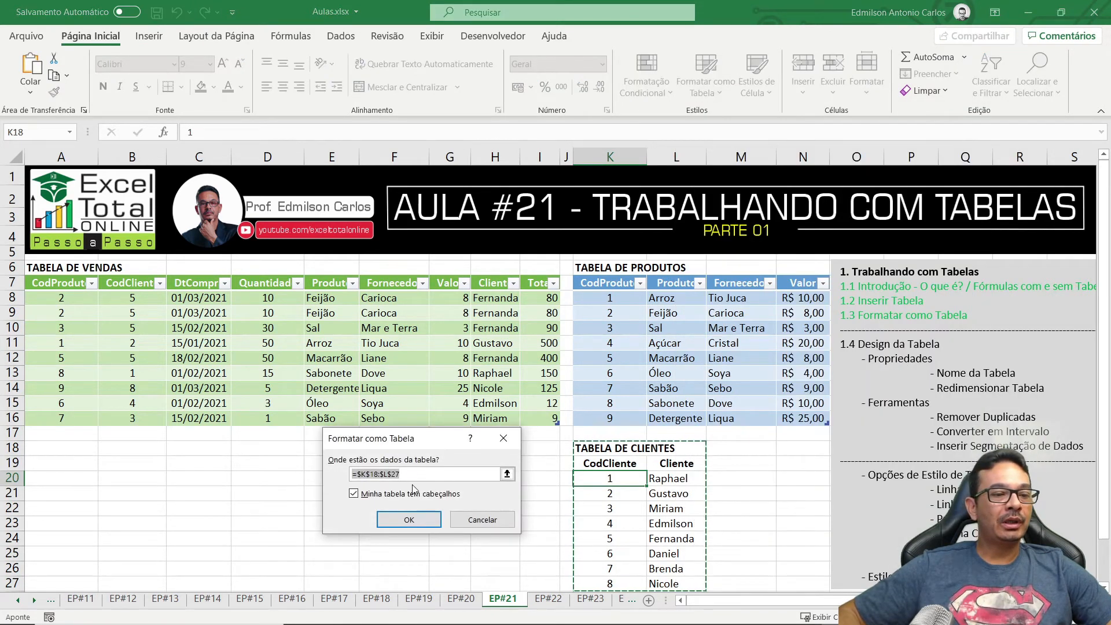
{"action": "left_click_drag", "start_coordinate": [595, 465], "coordinate": [694, 586]}
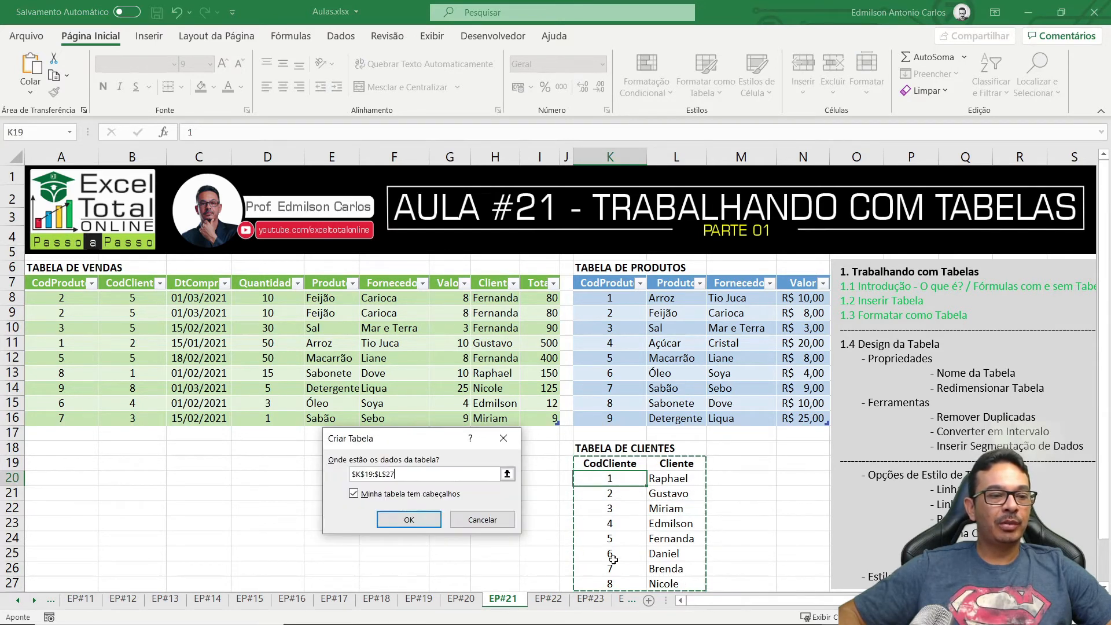
{"action": "left_click", "coordinate": [417, 520]}
{"action": "left_click", "coordinate": [786, 490]}
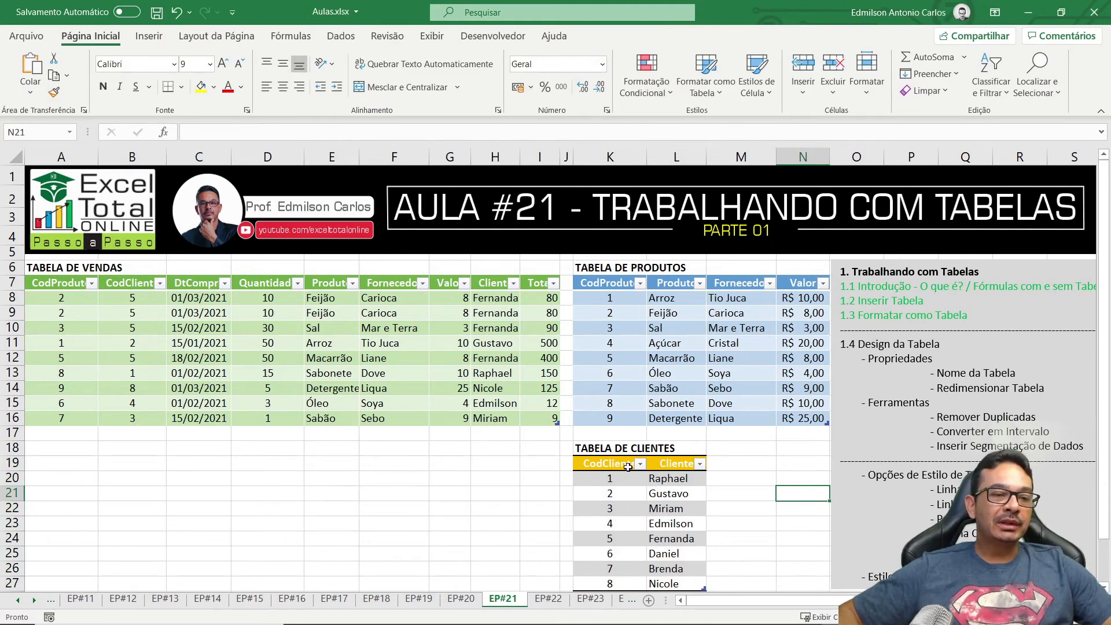
- Clear the contents of E8:I16 in the sales table, from the Produto column through Total
{"action": "left_click", "coordinate": [332, 446]}
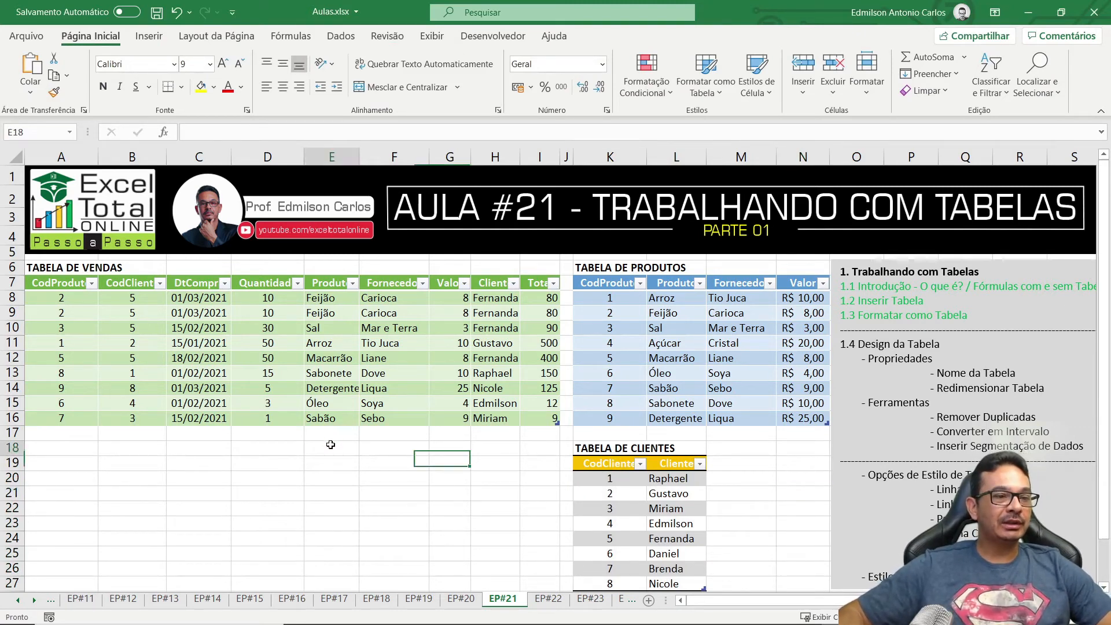
{"action": "mouse_move", "coordinate": [322, 295]}
{"action": "left_mouse_down"}
{"action": "mouse_move", "coordinate": [510, 303]}
{"action": "mouse_move", "coordinate": [545, 321]}
{"action": "mouse_move", "coordinate": [553, 425]}
{"action": "left_mouse_up"}
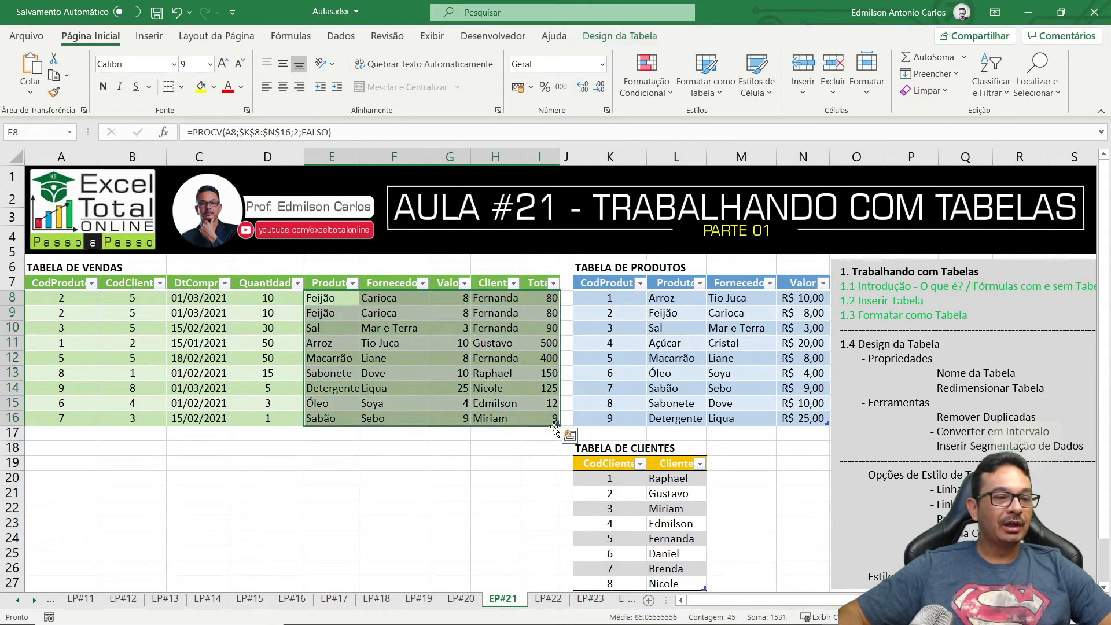
{"action": "key", "text": "Delete"}
{"action": "left_click", "coordinate": [390, 465]}
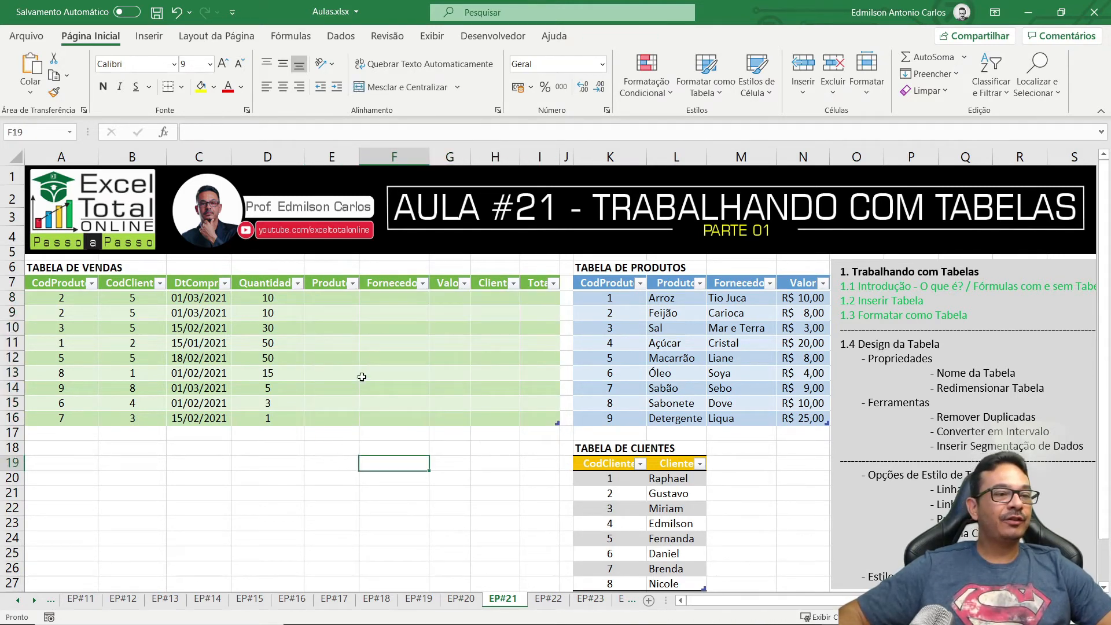
- Start a PROCV formula in the first Produto cell of the sales table, E8
{"action": "left_click", "coordinate": [330, 296]}
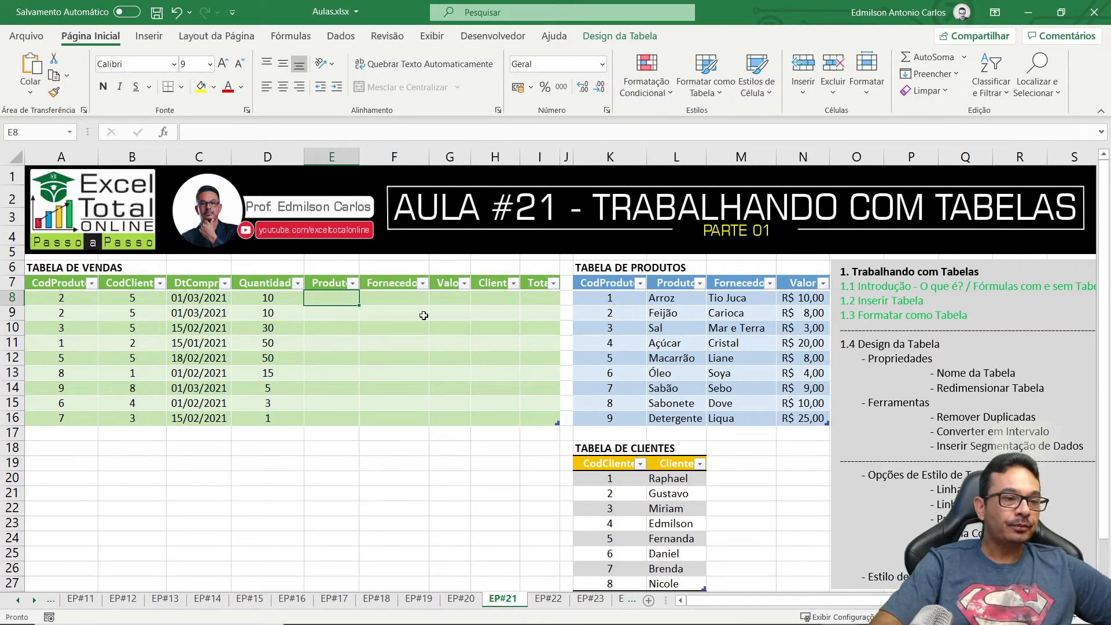
{"action": "type", "text": "=PROCV"}
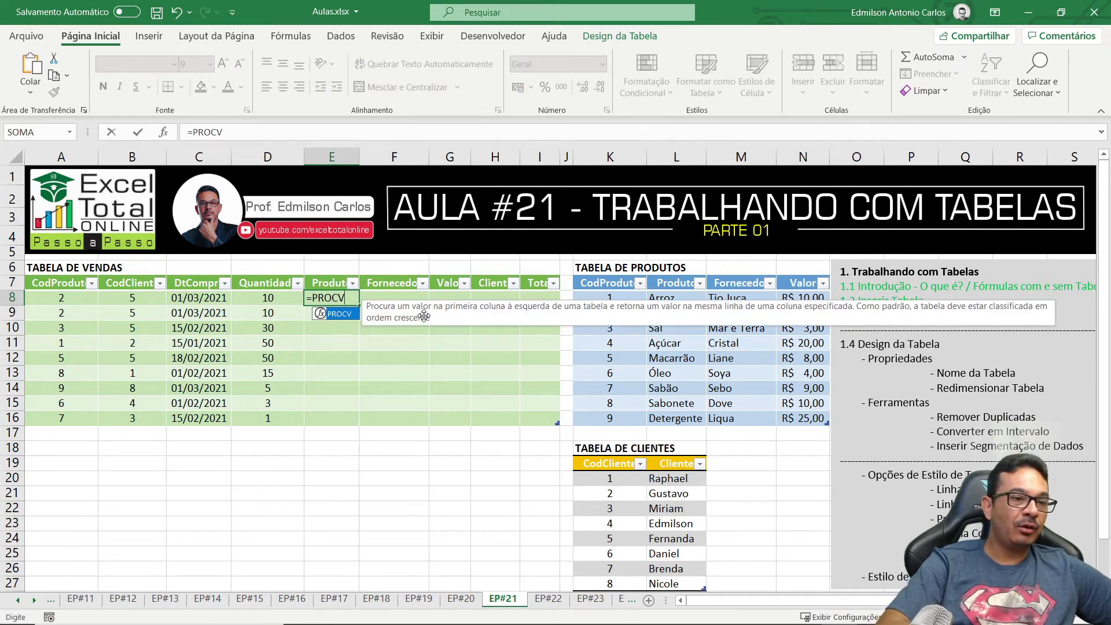
{"action": "type", "text": "("}
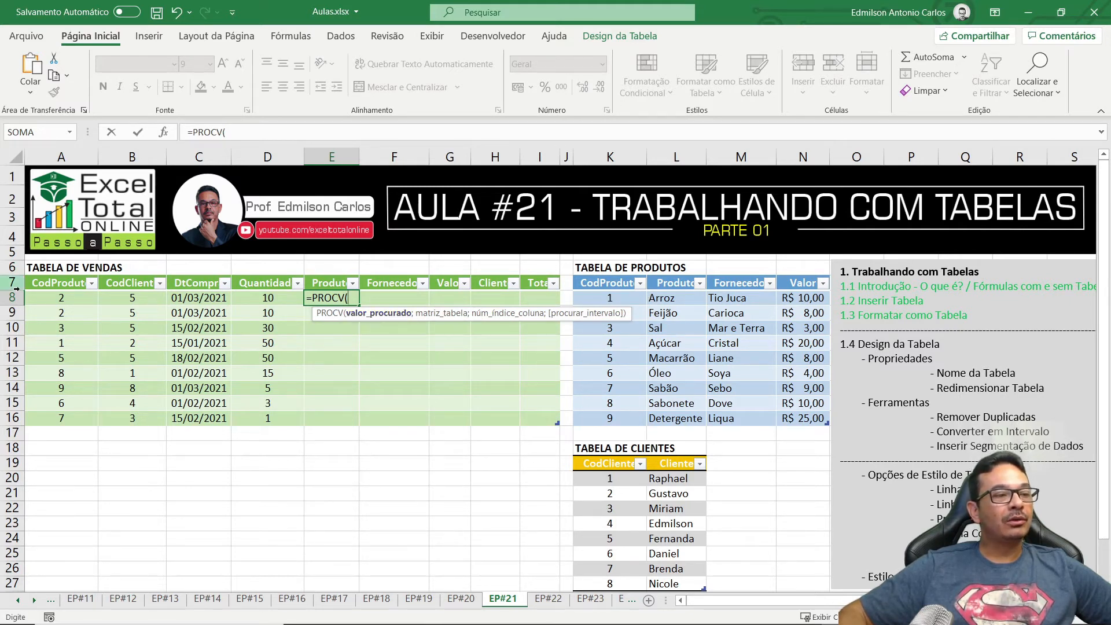
{"action": "left_click", "coordinate": [50, 297]}
{"action": "type", "text": ";"}
{"action": "left_click_drag", "start_coordinate": [601, 296], "coordinate": [801, 422]}
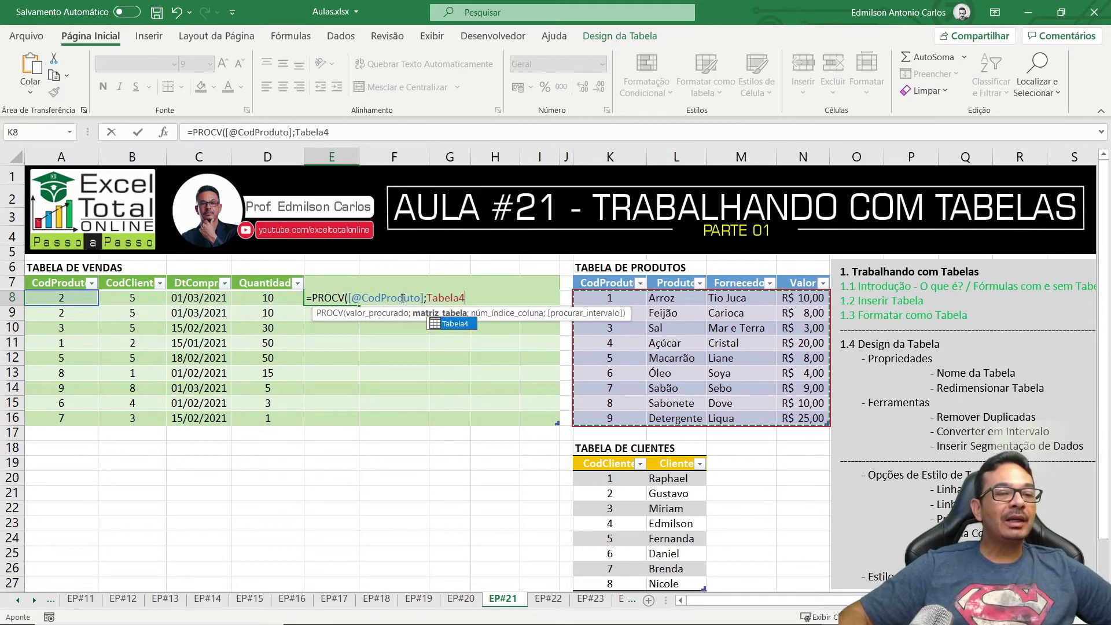
{"action": "key", "text": "BackSpace"}
{"action": "key", "text": "BackSpace"}
{"action": "key", "text": "BackSpace"}
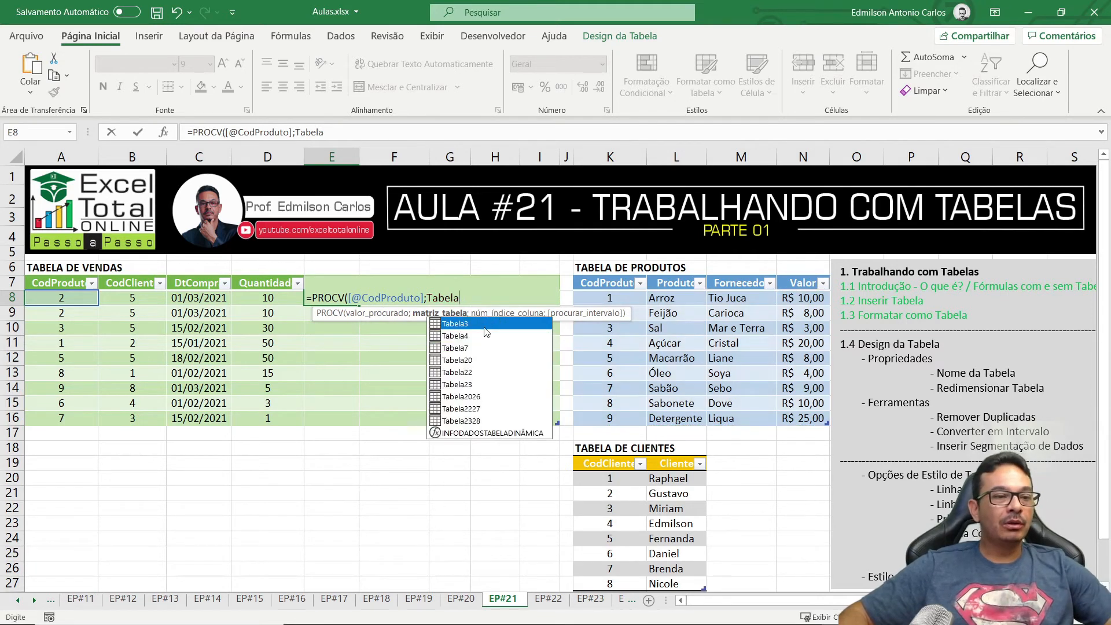
{"action": "key", "text": "BackSpace"}
{"action": "key", "text": "BackSpace"}
{"action": "key", "text": "BackSpace"}
{"action": "key", "text": "BackSpace"}
{"action": "key", "text": "BackSpace"}
{"action": "key", "text": "BackSpace"}
{"action": "key", "text": "BackSpace"}
{"action": "key", "text": "BackSpace"}
{"action": "key", "text": "BackSpace"}
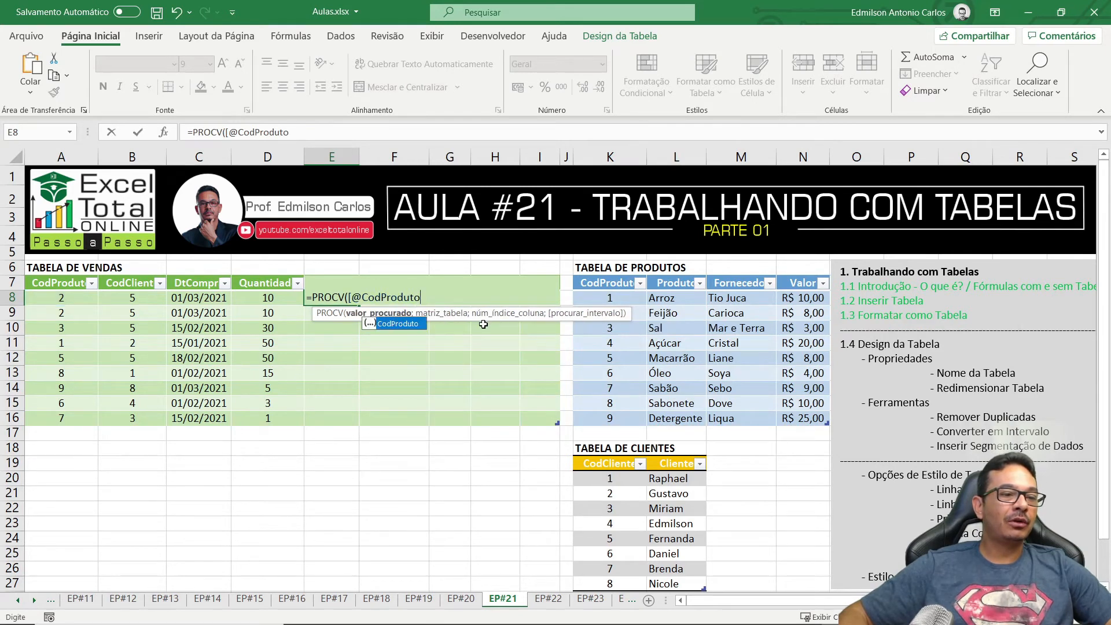
{"action": "key", "text": "BackSpace"}
{"action": "key", "text": "BackSpace"}
{"action": "key", "text": "BackSpace"}
{"action": "key", "text": "BackSpace"}
{"action": "key", "text": "BackSpace"}
{"action": "key", "text": "BackSpace"}
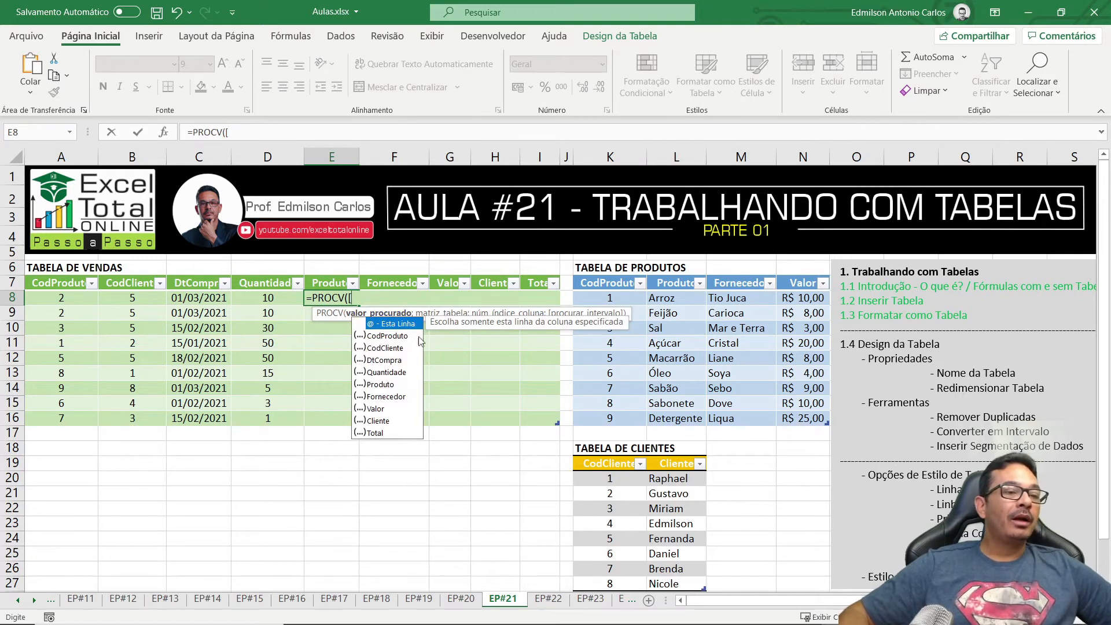
{"action": "key", "text": "BackSpace"}
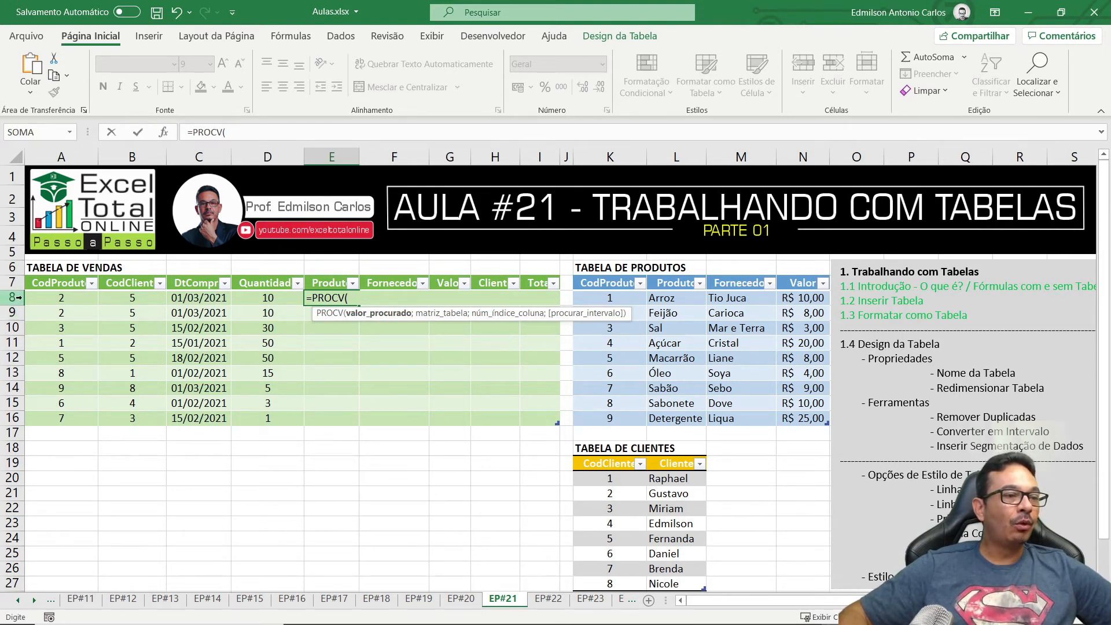
- Try A9 and A12 as the PROCV lookup value in E8, and settle on the same-row CodProduto reference to A8
{"action": "left_click", "coordinate": [58, 298]}
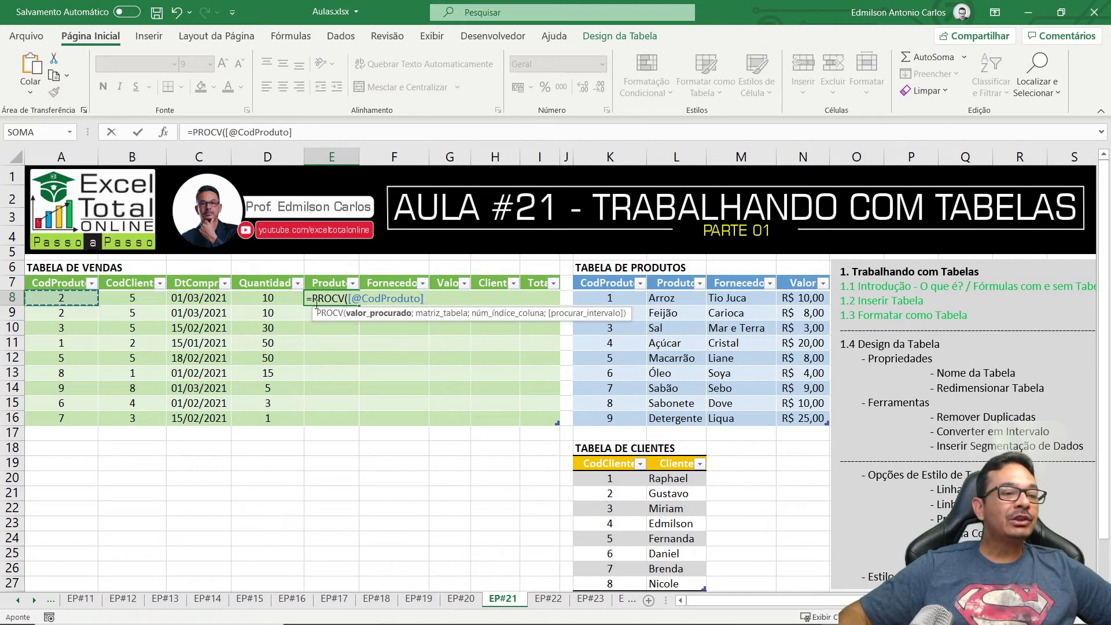
{"action": "left_click", "coordinate": [75, 315]}
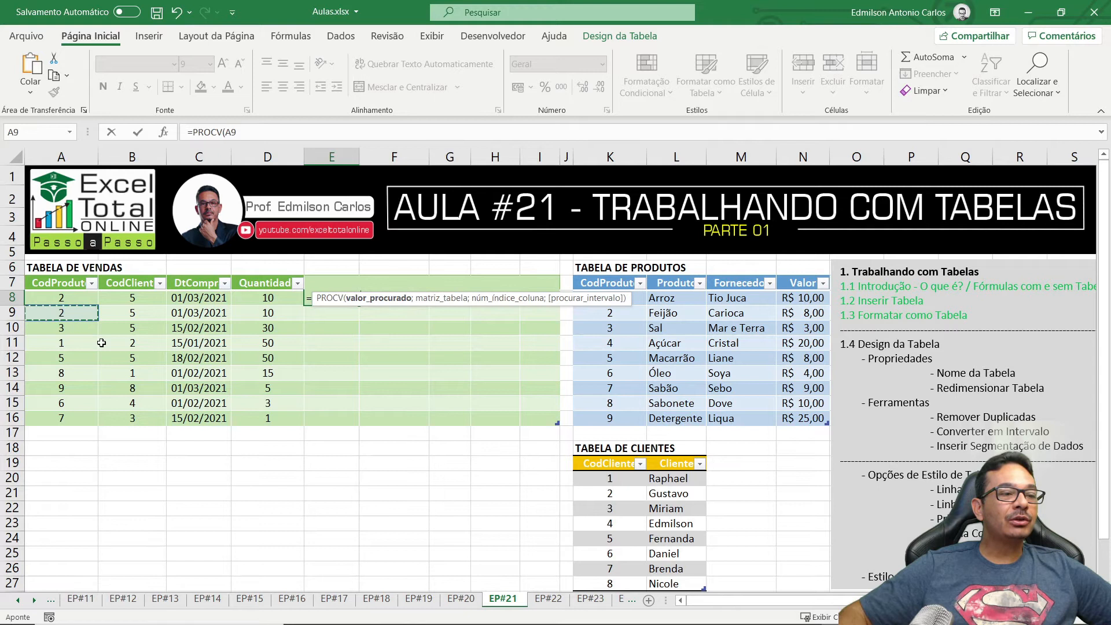
{"action": "left_click", "coordinate": [76, 354]}
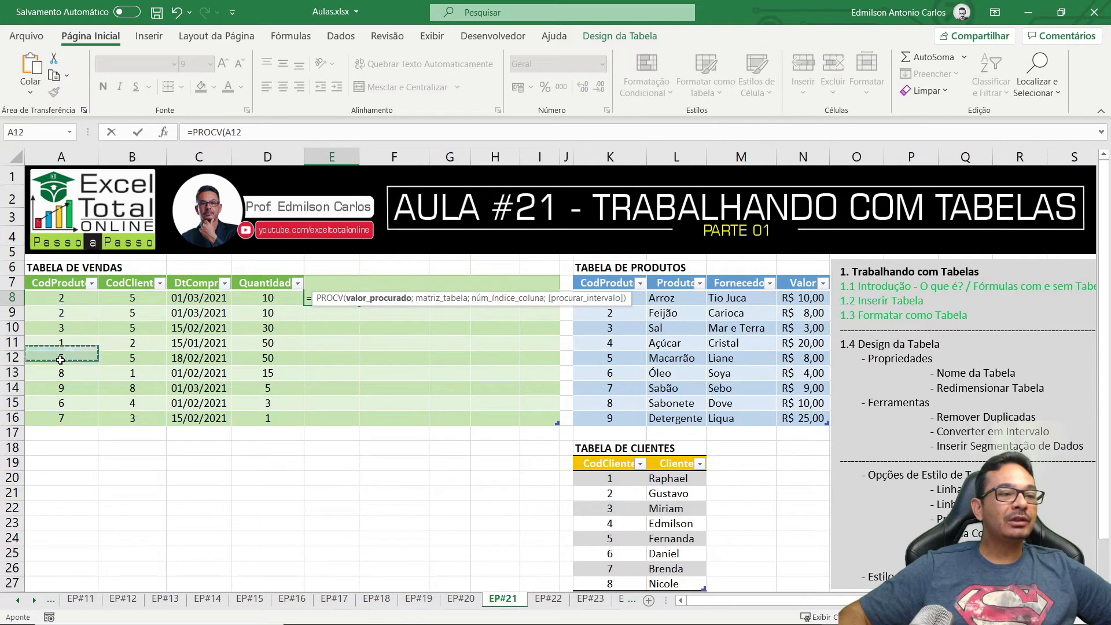
{"action": "left_click", "coordinate": [72, 300]}
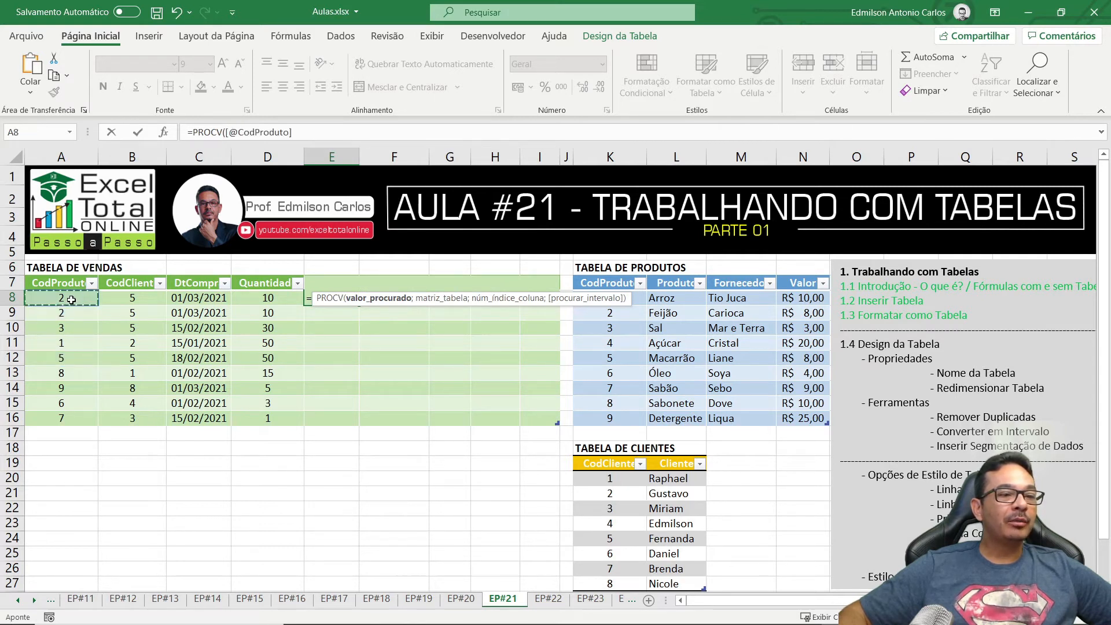
{"action": "left_click", "coordinate": [311, 134]}
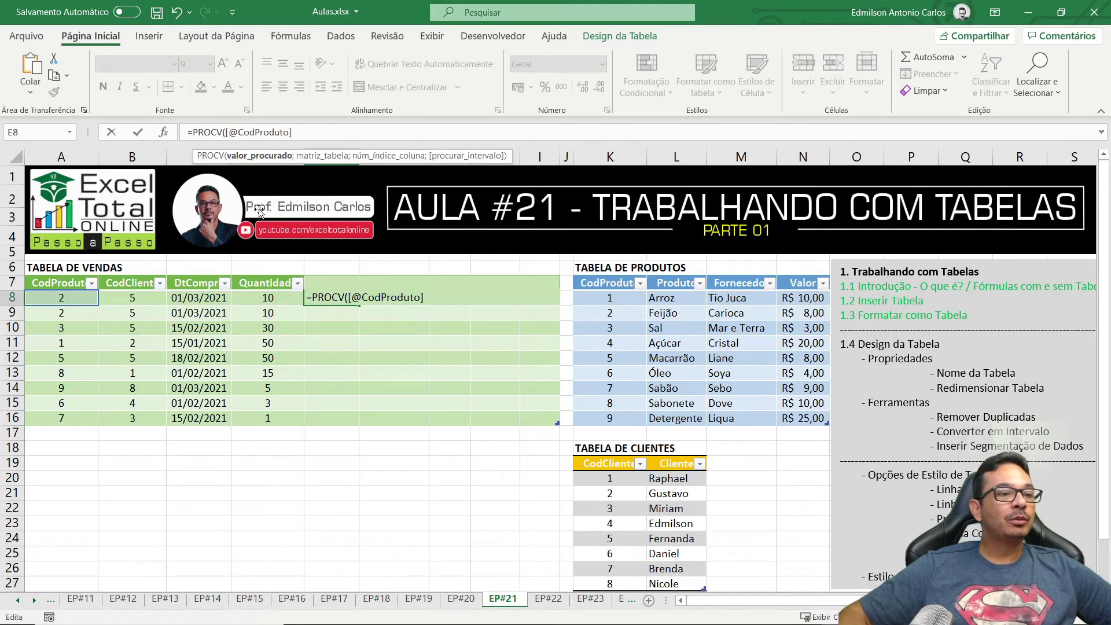
{"action": "key", "text": "Return"}
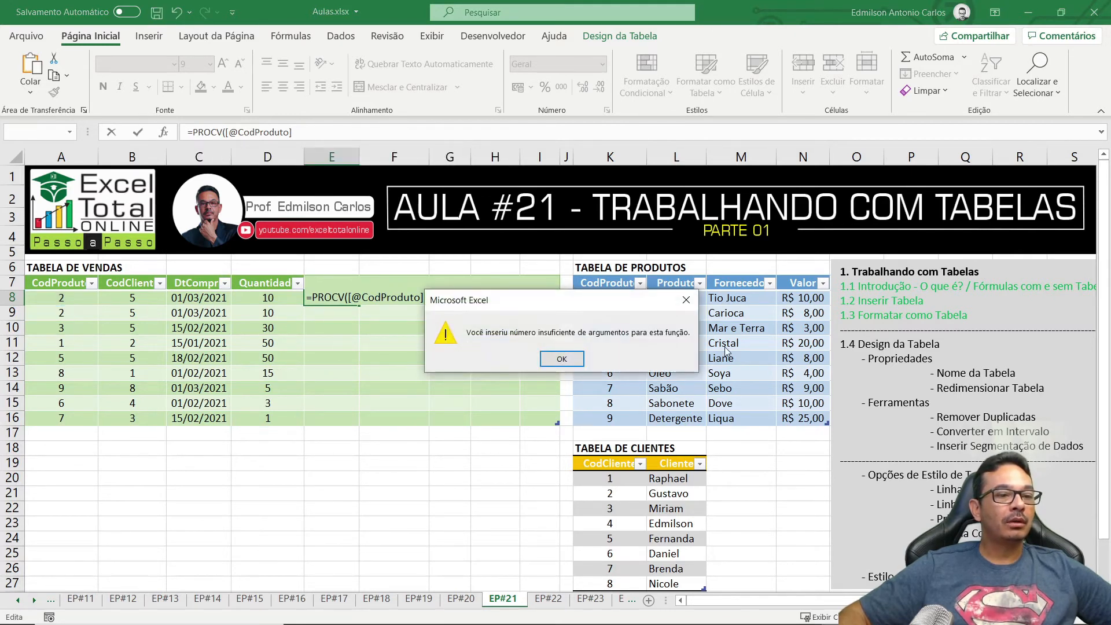
{"action": "left_click", "coordinate": [565, 358]}
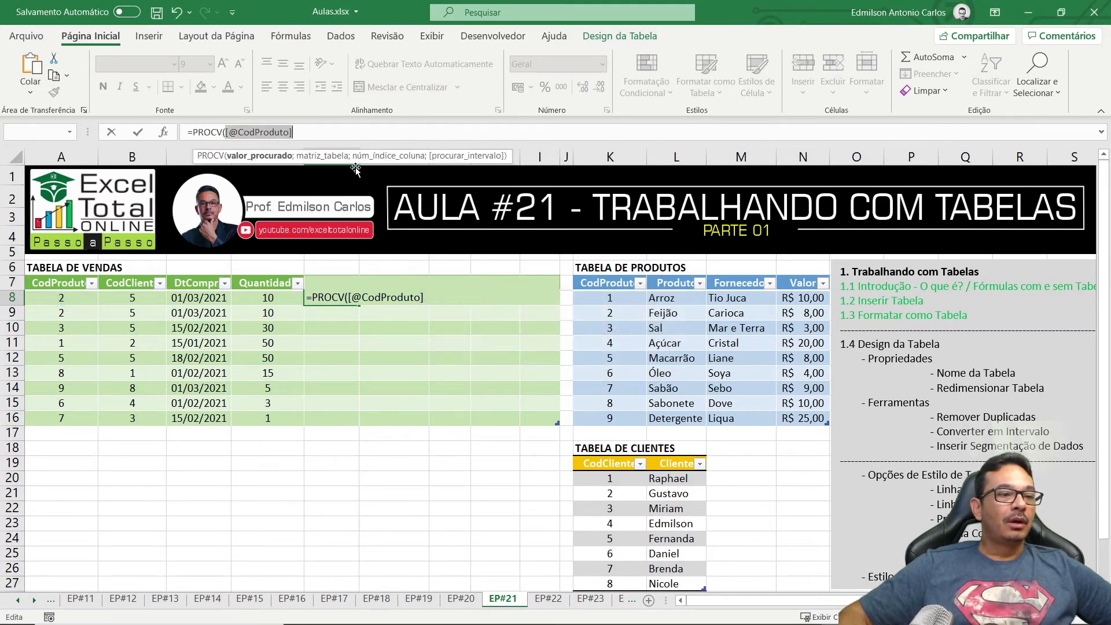
{"action": "left_click", "coordinate": [345, 128]}
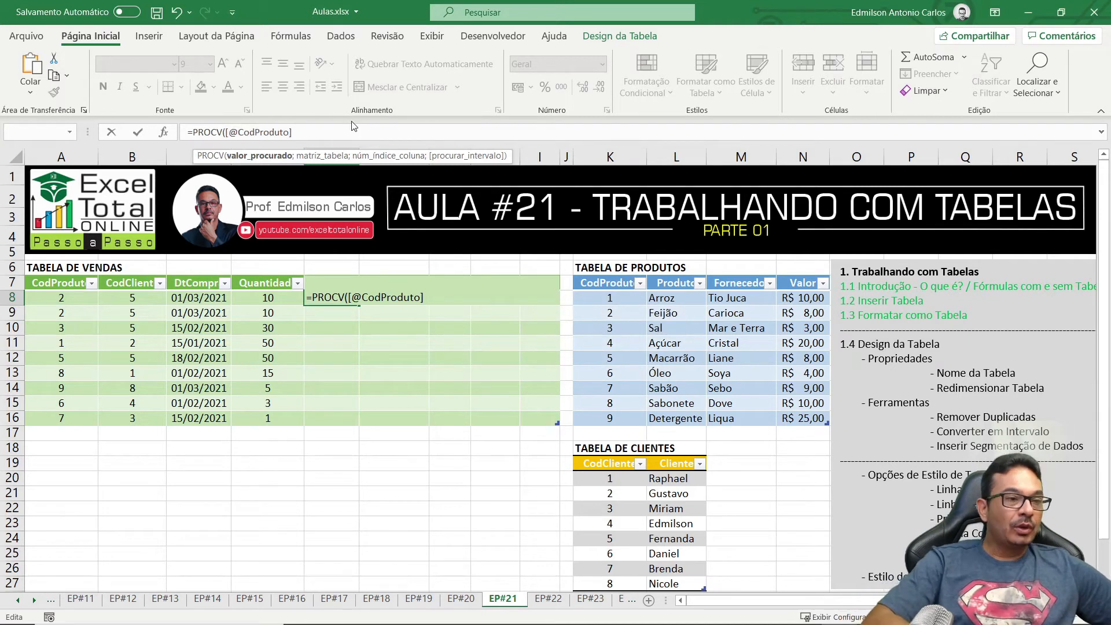
- Complete the Produto formula in E8 with the products table Tabela4 as the matrix, column index 2 and exact match FALSO
{"action": "type", "text": ";"}
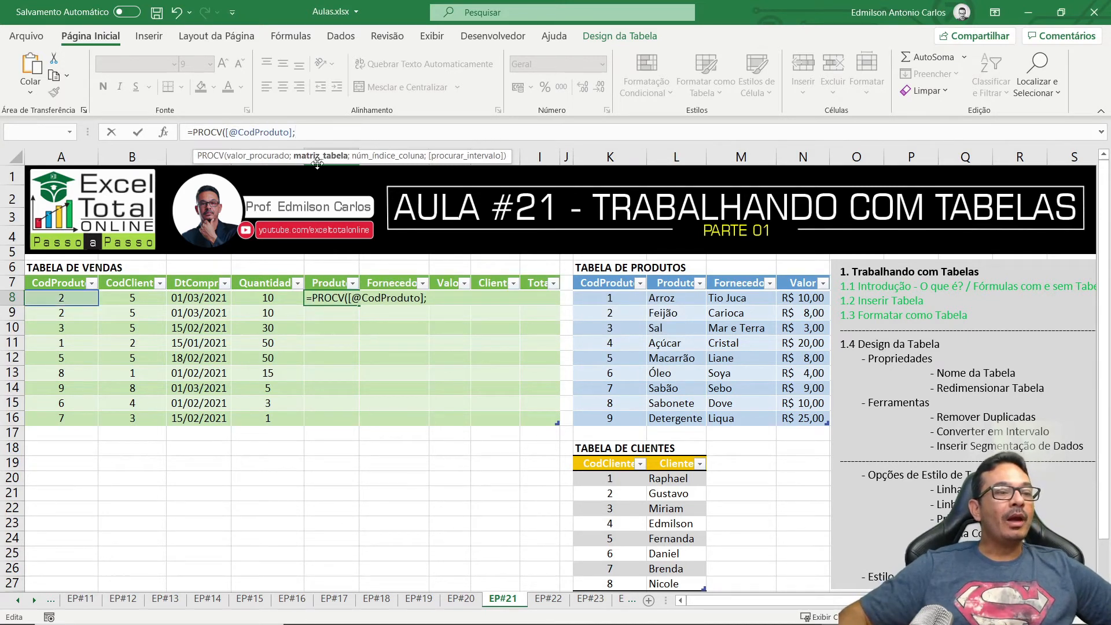
{"action": "left_click_drag", "start_coordinate": [611, 299], "coordinate": [812, 414]}
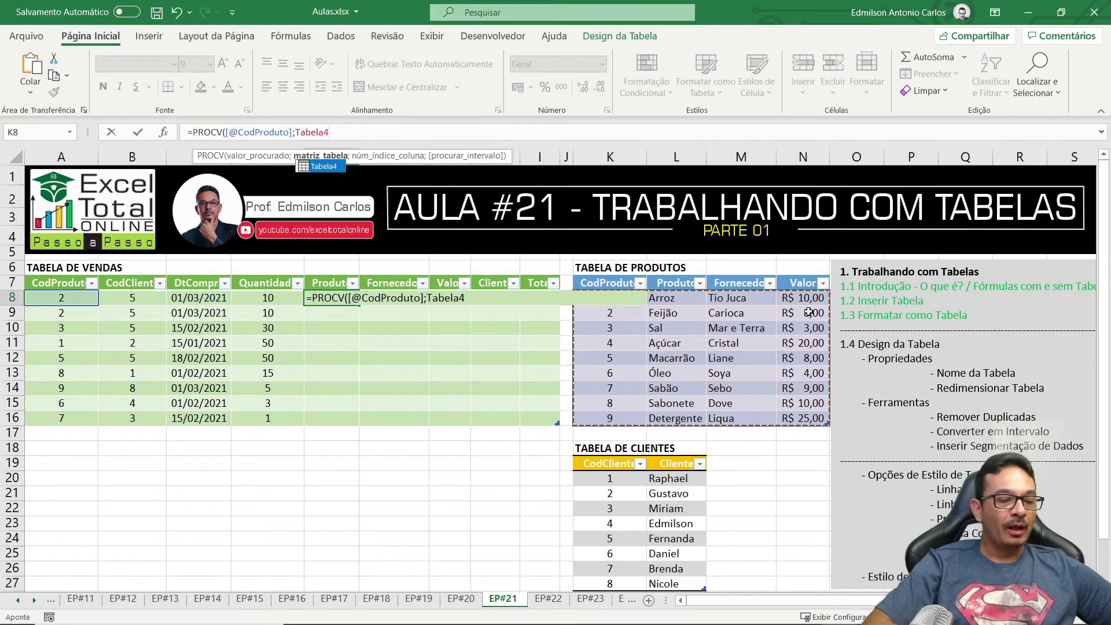
{"action": "type", "text": ";"}
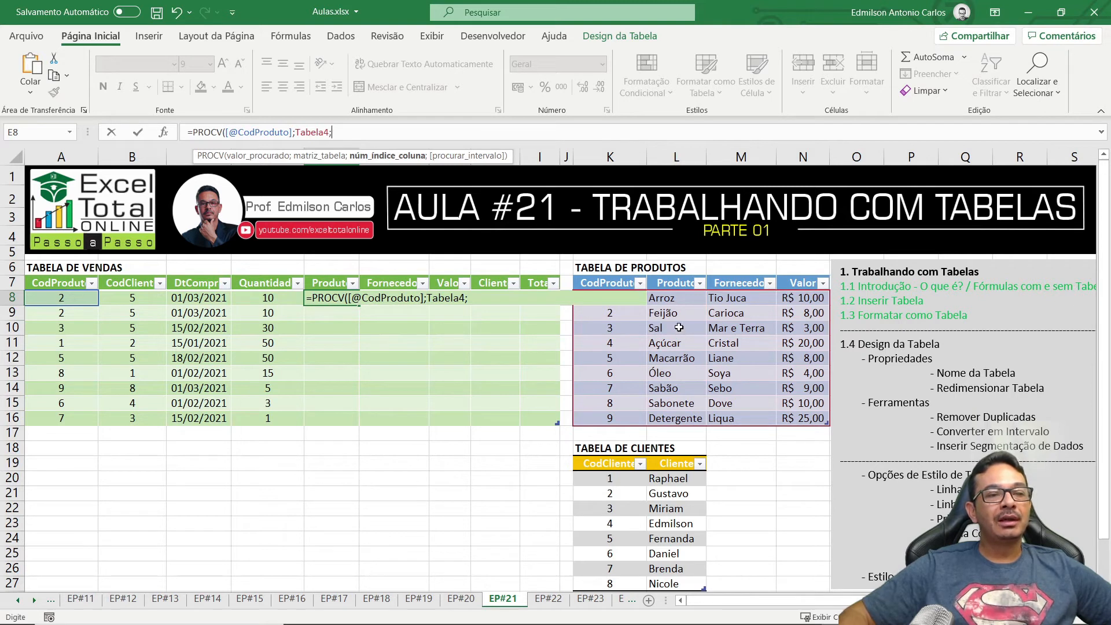
{"action": "type", "text": "2"}
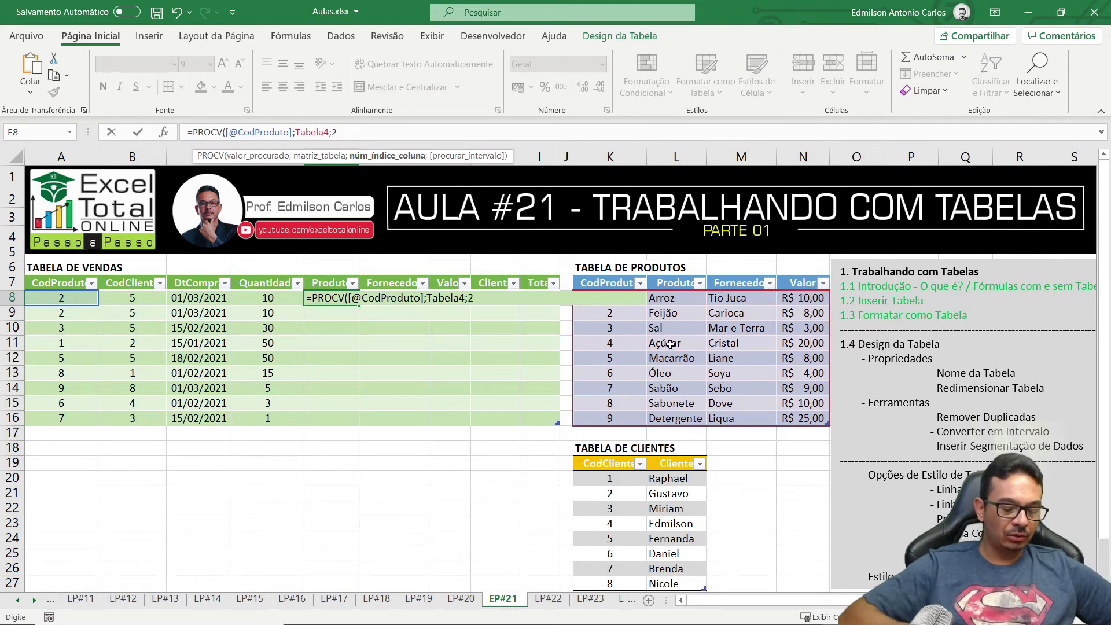
{"action": "type", "text": ";"}
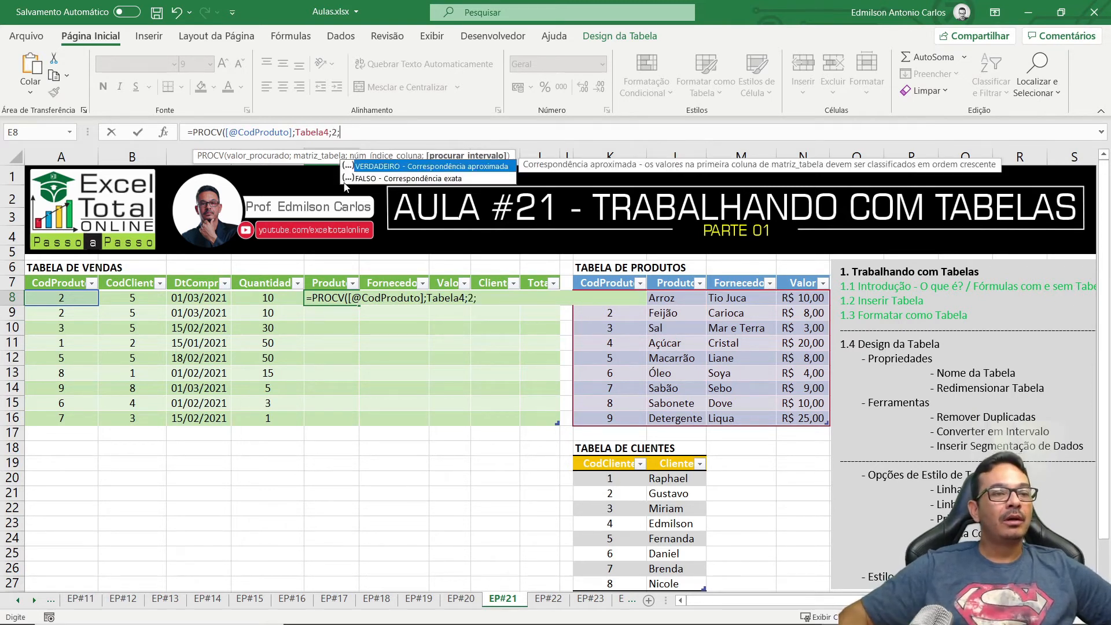
{"action": "double_click", "coordinate": [363, 179]}
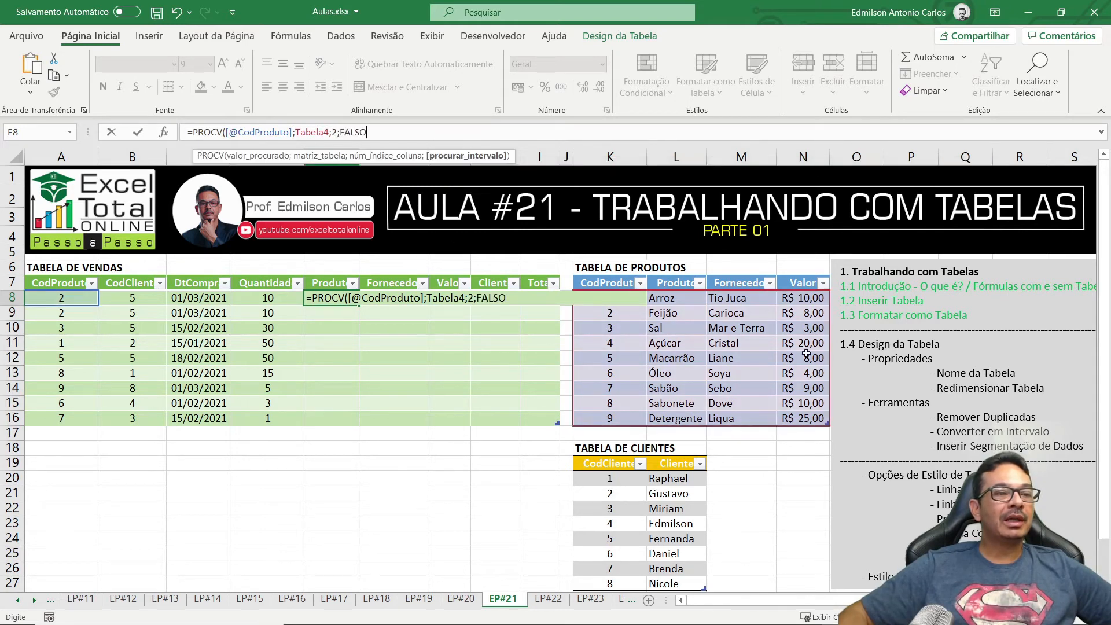
{"action": "key", "text": "Return"}
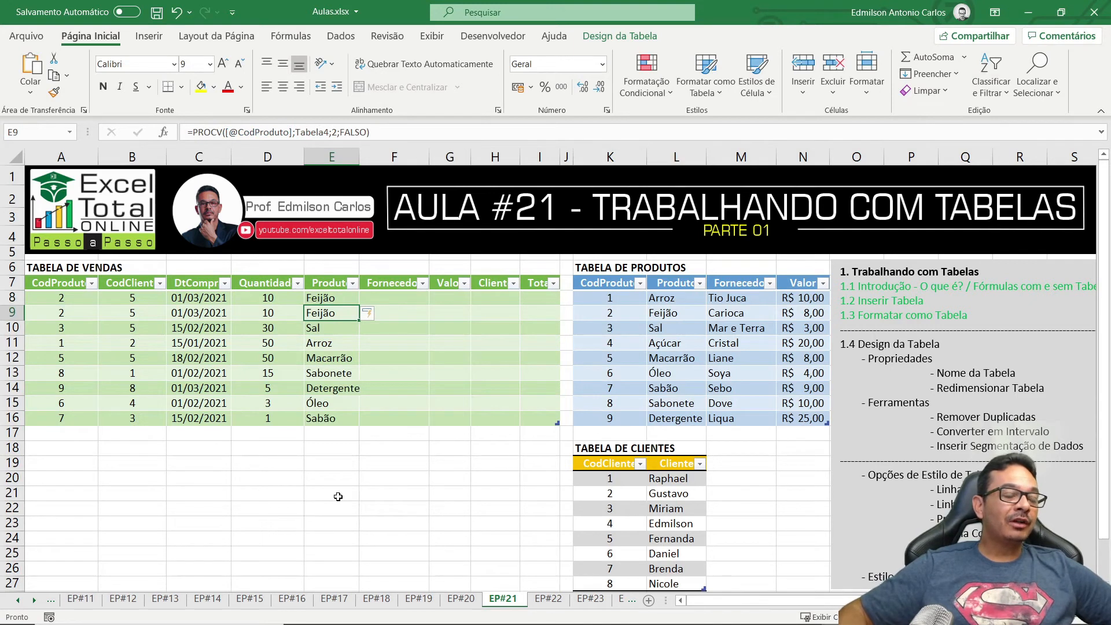
{"action": "left_click", "coordinate": [327, 300]}
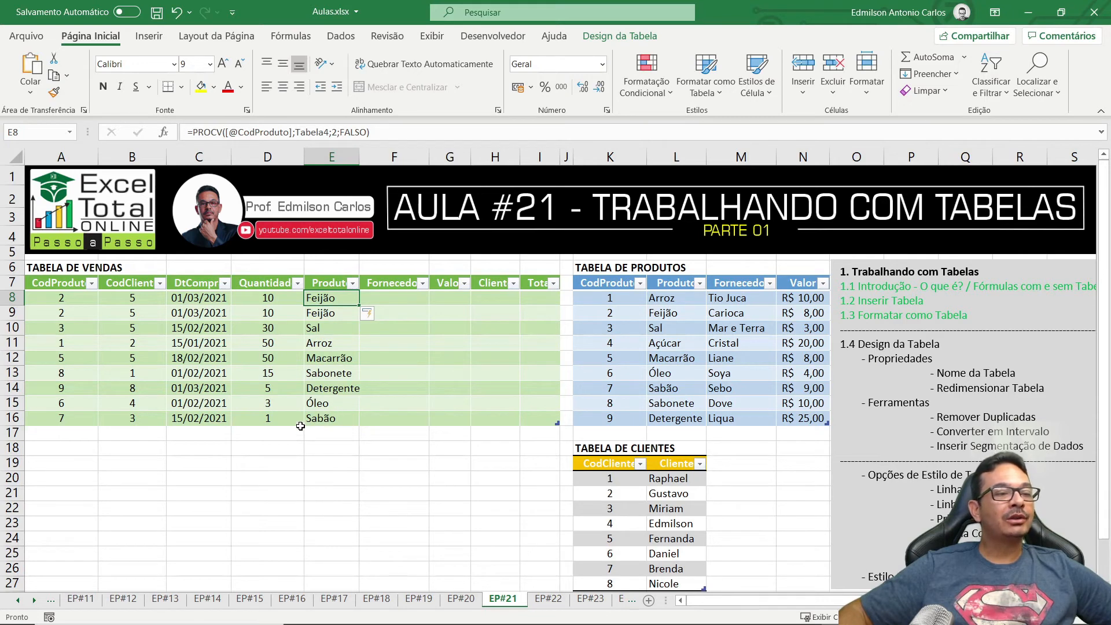
- Enter a PROCV formula in Fornecedor cell F8 that looks up the same-row CodProduto in Tabela4, column index 3, exact match FALSO
{"action": "left_click", "coordinate": [386, 299]}
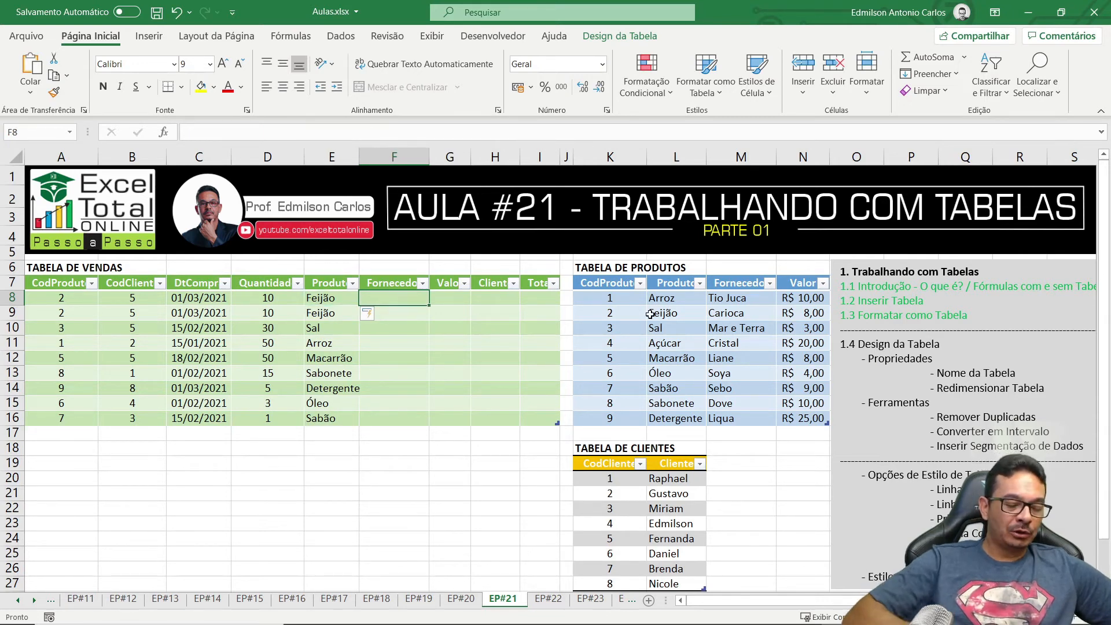
{"action": "type", "text": "="}
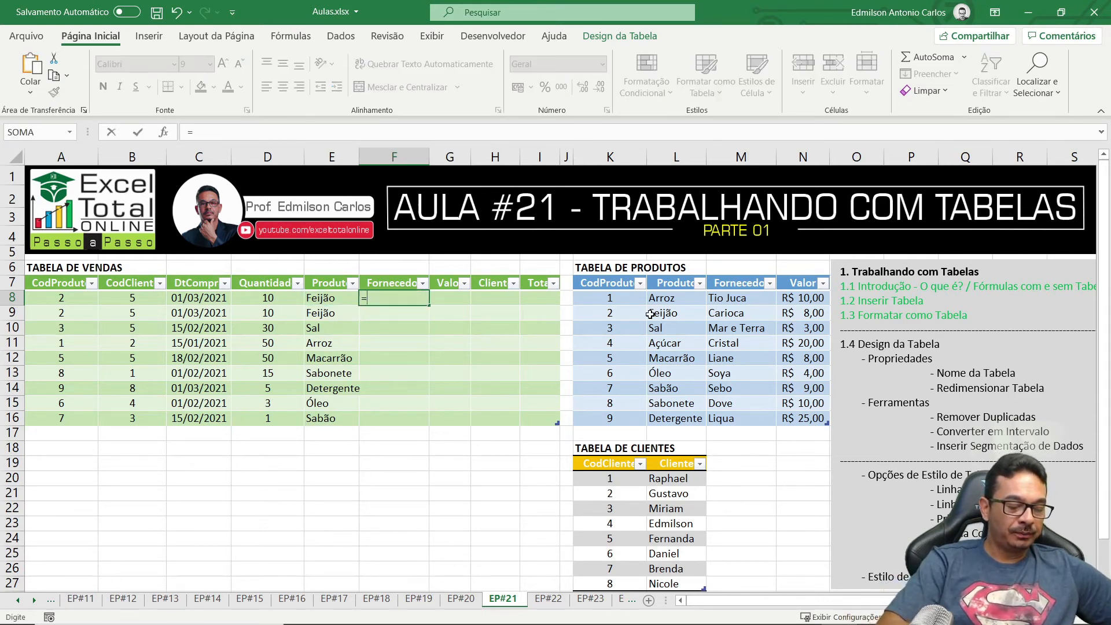
{"action": "type", "text": "PROCV"}
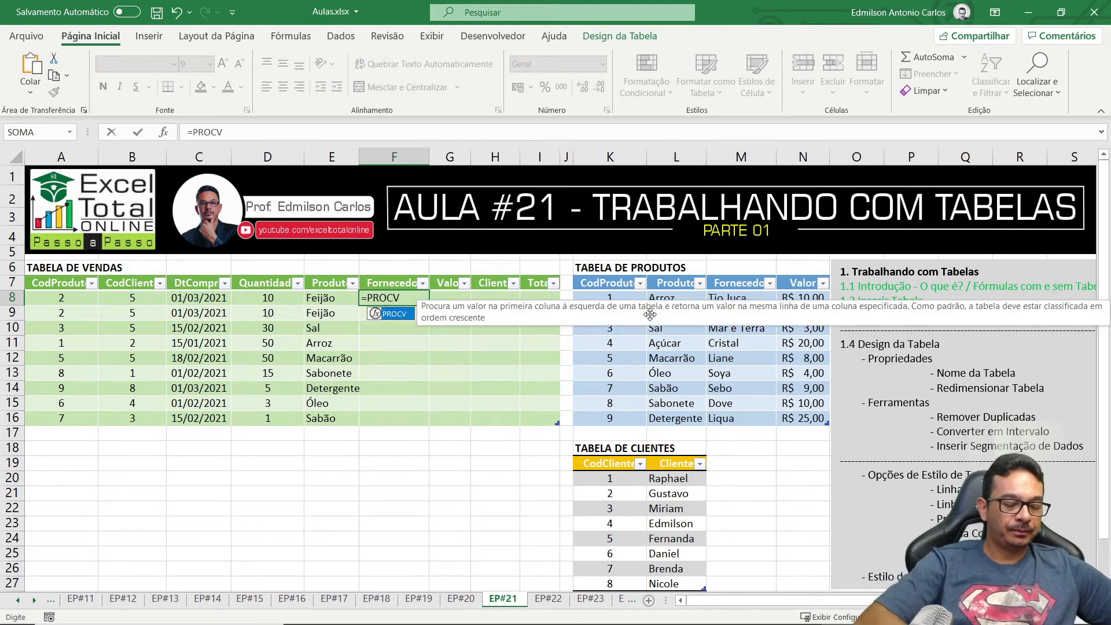
{"action": "type", "text": "("}
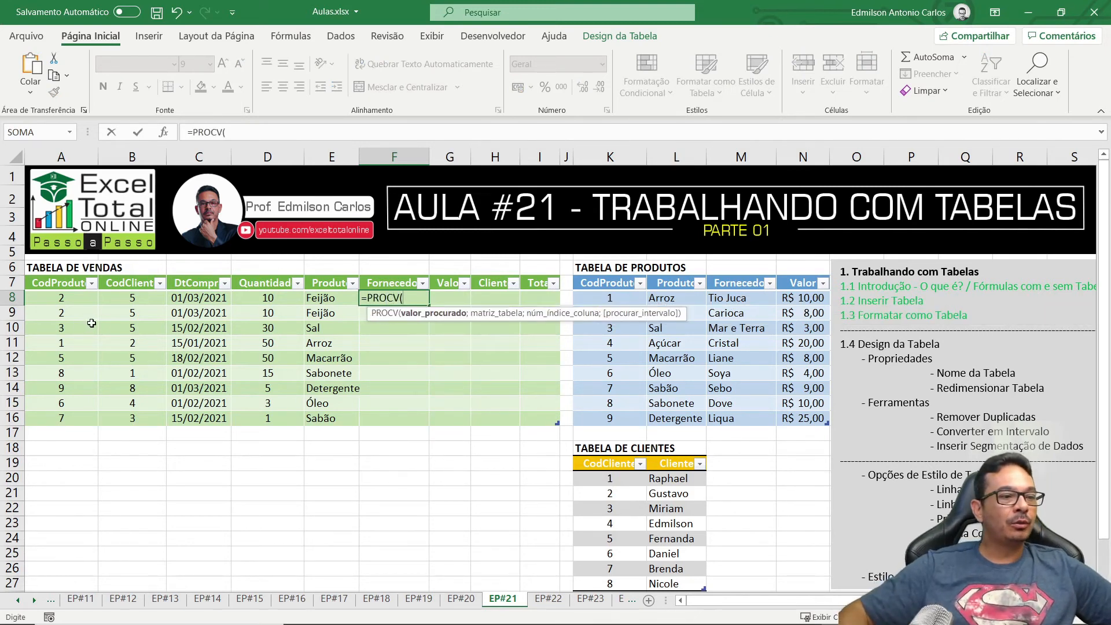
{"action": "left_click", "coordinate": [65, 300]}
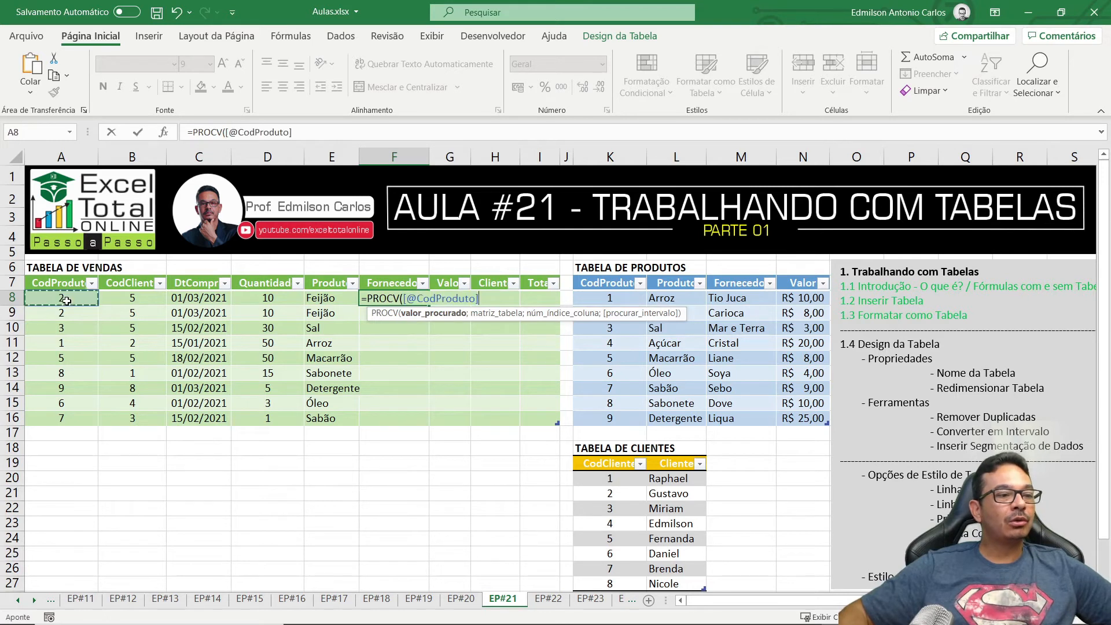
{"action": "type", "text": ";"}
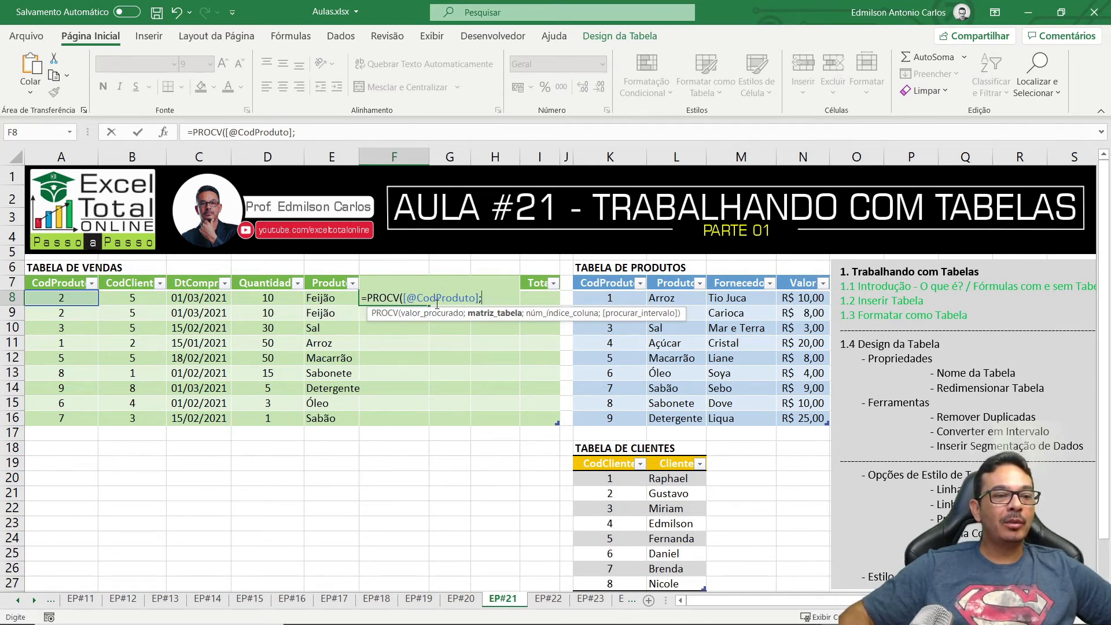
{"action": "left_click_drag", "start_coordinate": [607, 304], "coordinate": [825, 417]}
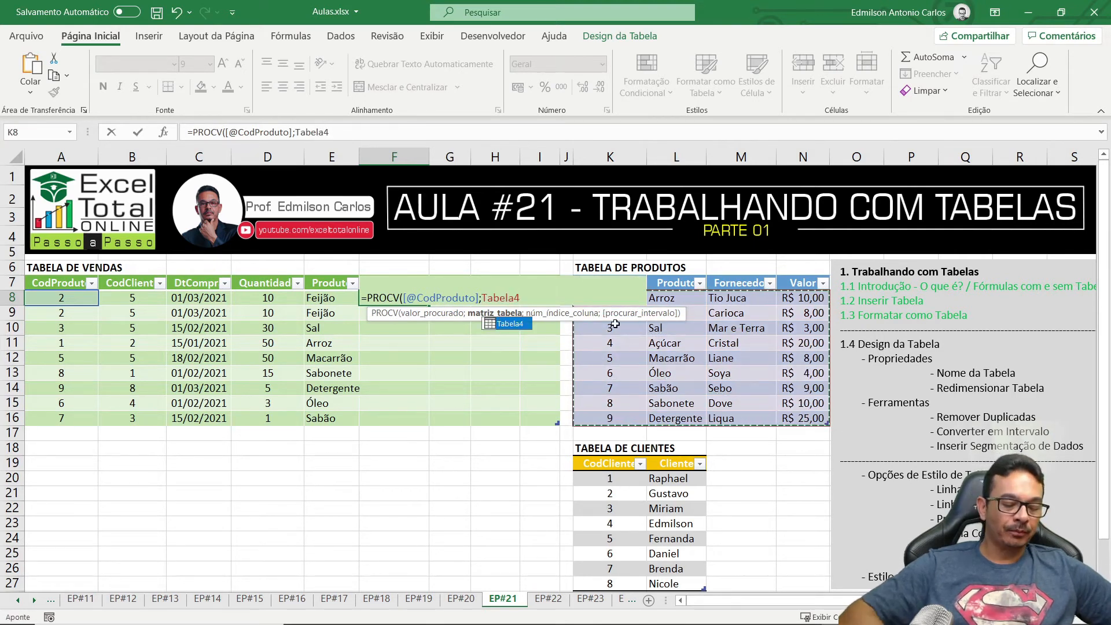
{"action": "type", "text": ";"}
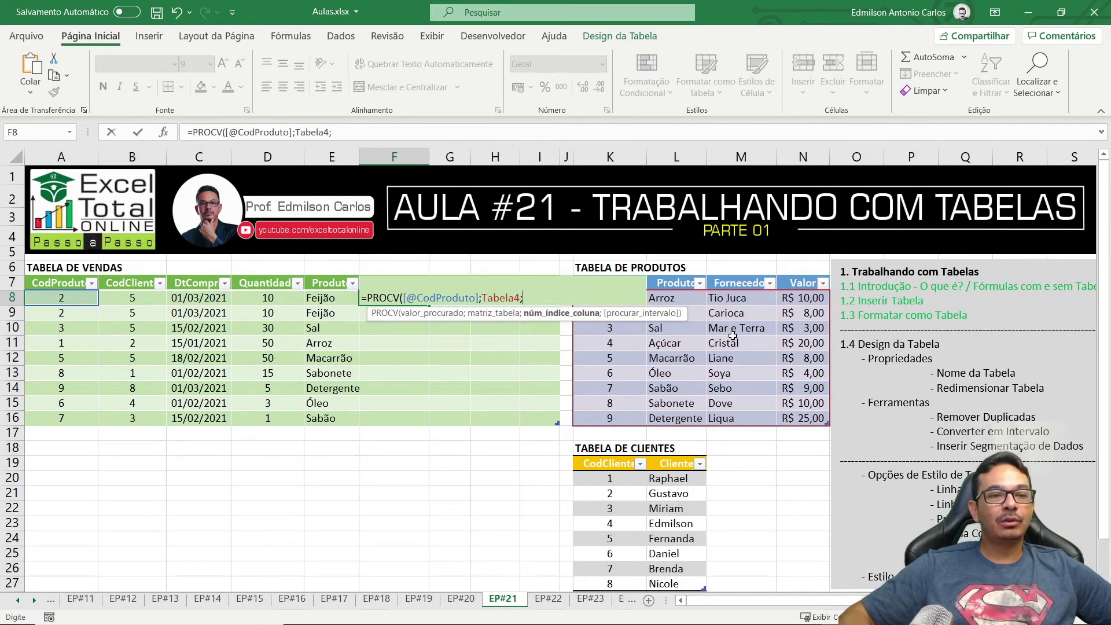
{"action": "type", "text": "3"}
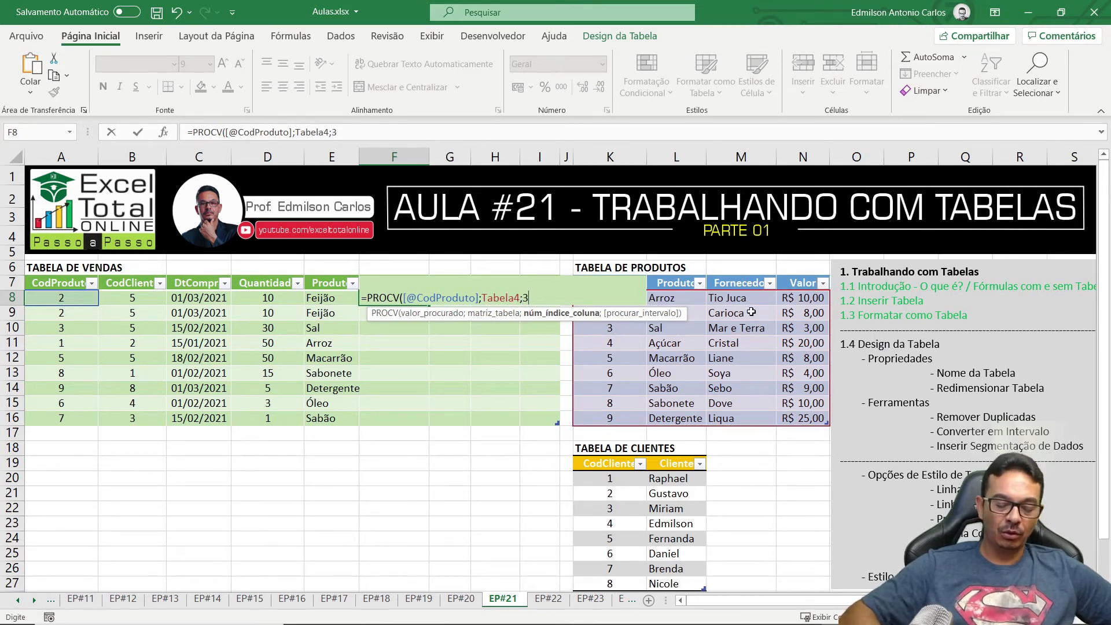
{"action": "type", "text": ";"}
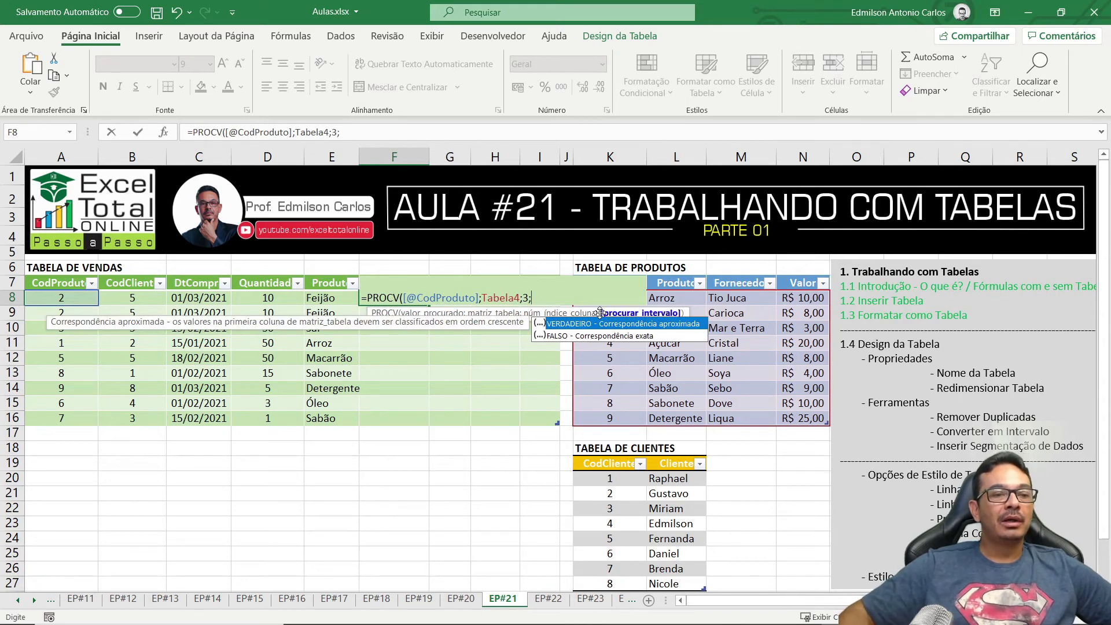
{"action": "double_click", "coordinate": [581, 338]}
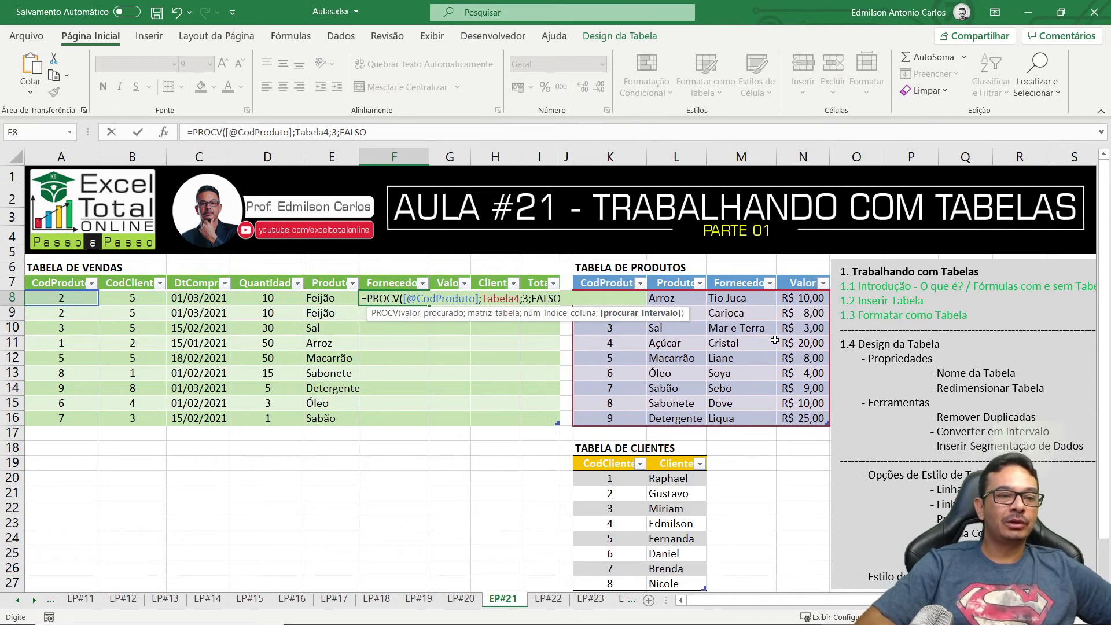
{"action": "key", "text": "Return"}
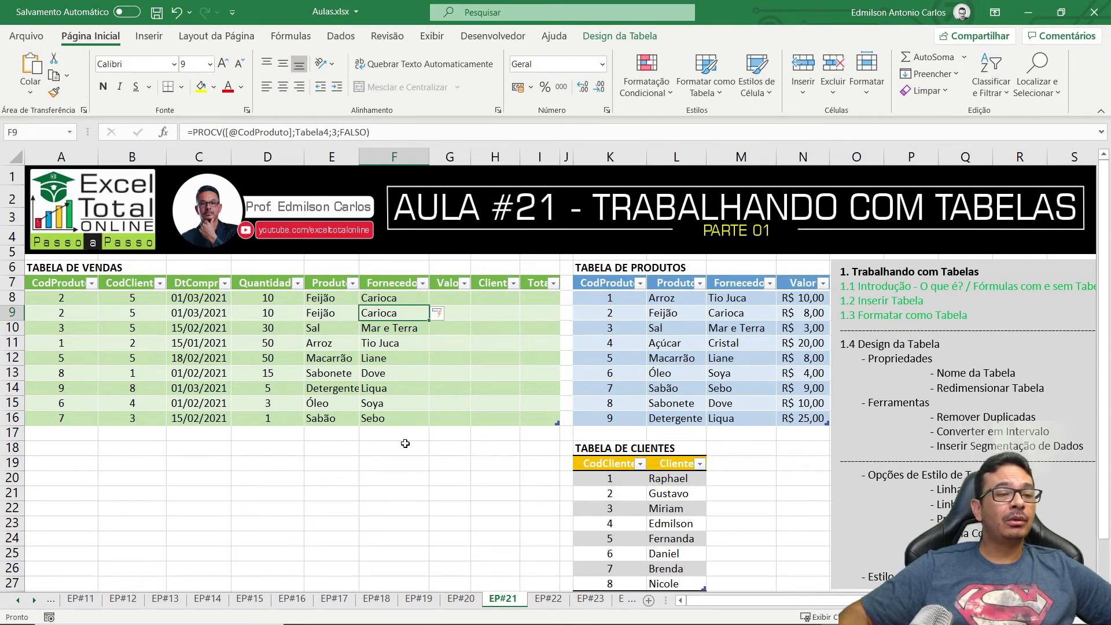
- Enter a PROCV formula in Valor cell G8 that looks up the same-row CodProduto in Tabela4, column index 4, exact match FALSO
{"action": "left_click", "coordinate": [450, 298]}
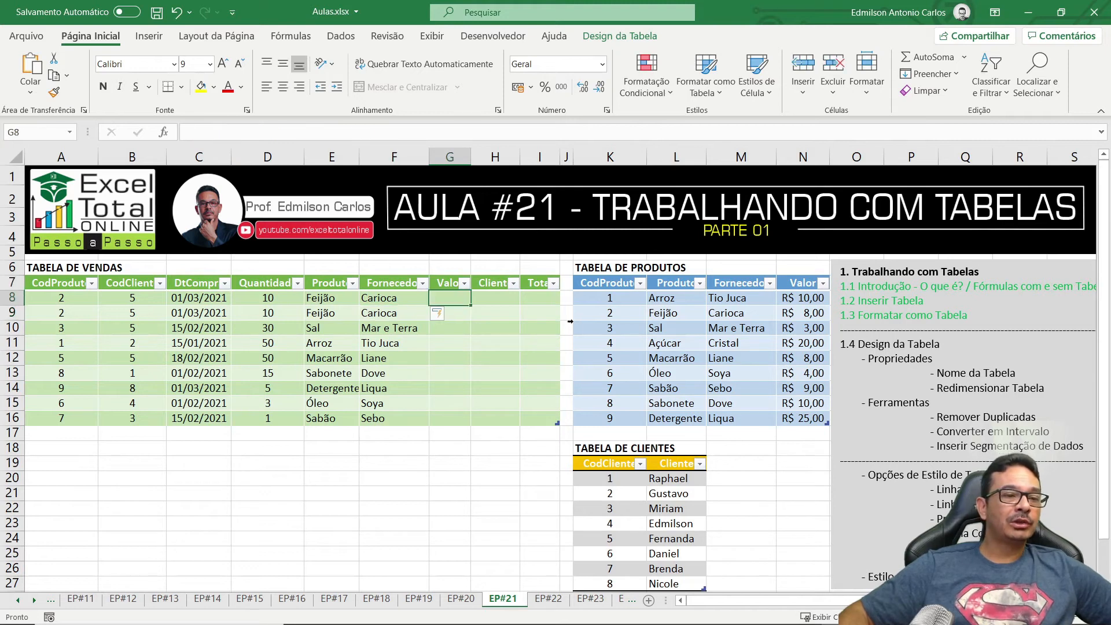
{"action": "type", "text": "=P"}
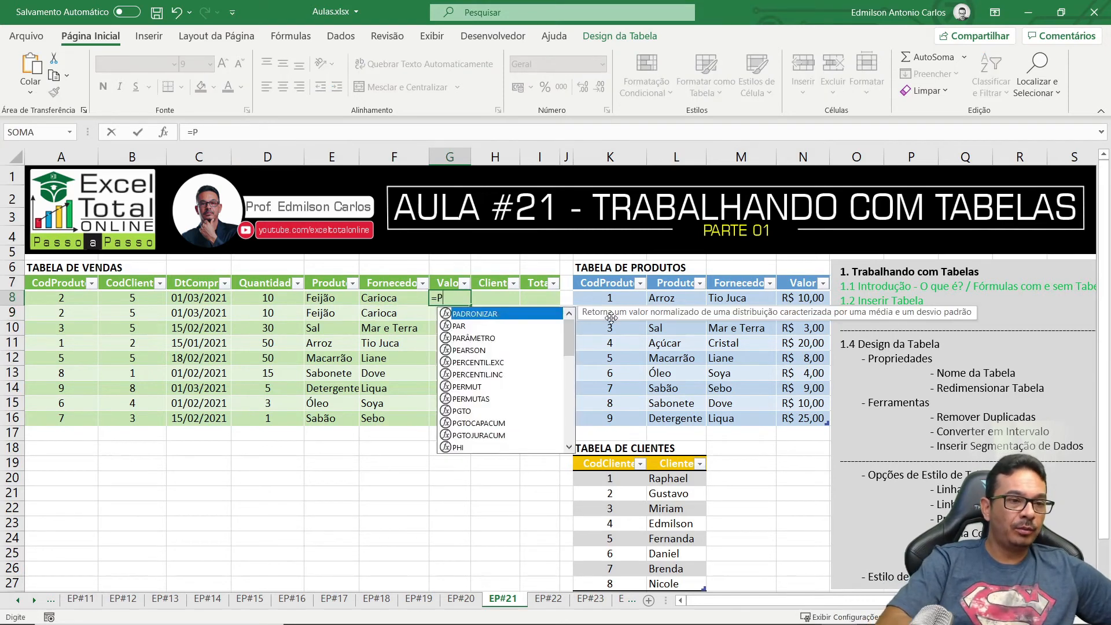
{"action": "type", "text": "ROCV"}
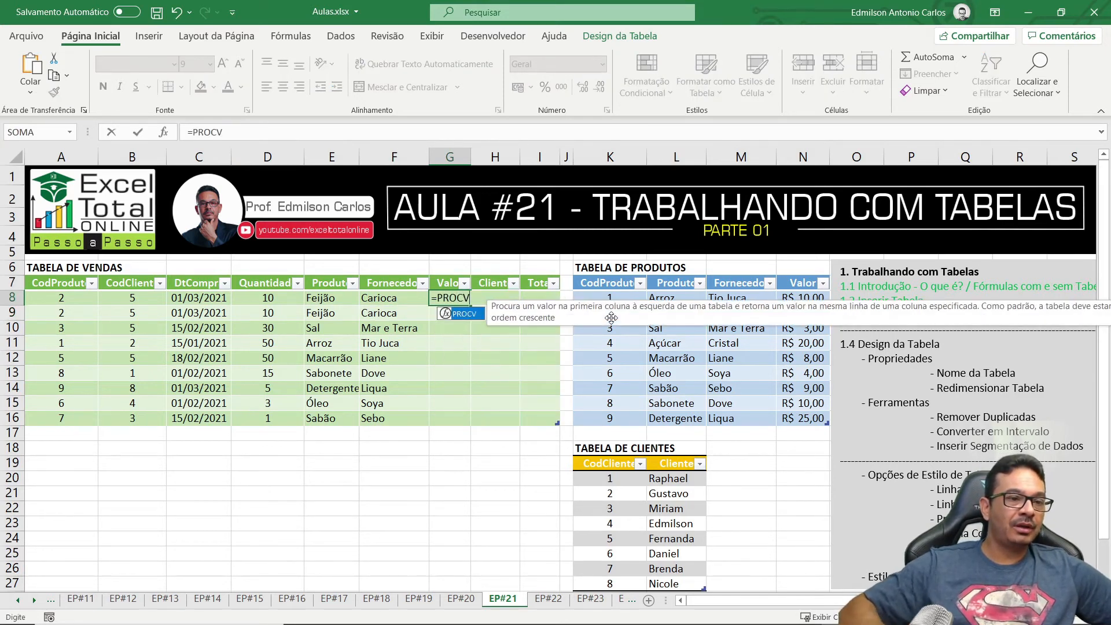
{"action": "double_click", "coordinate": [478, 318]}
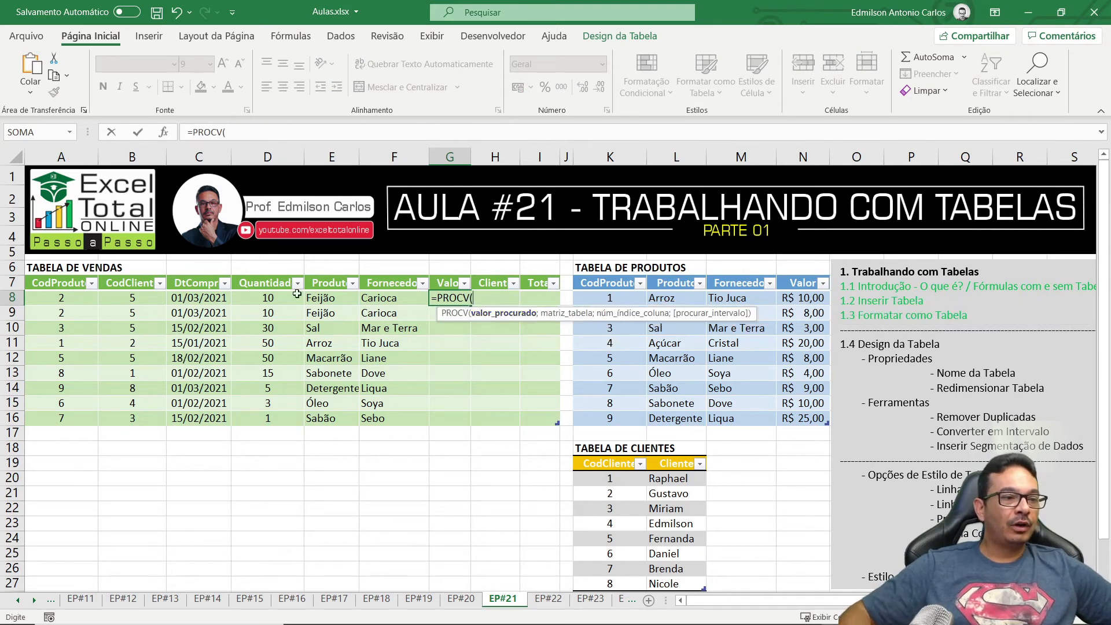
{"action": "left_click", "coordinate": [65, 299]}
{"action": "type", "text": ";"}
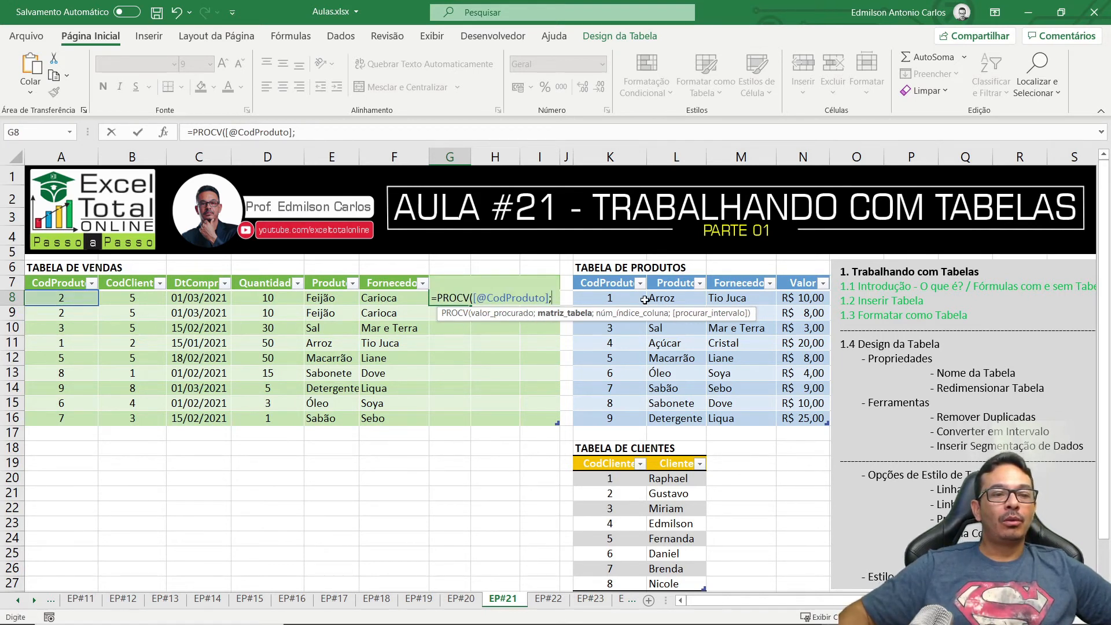
{"action": "left_click_drag", "start_coordinate": [607, 299], "coordinate": [813, 419]}
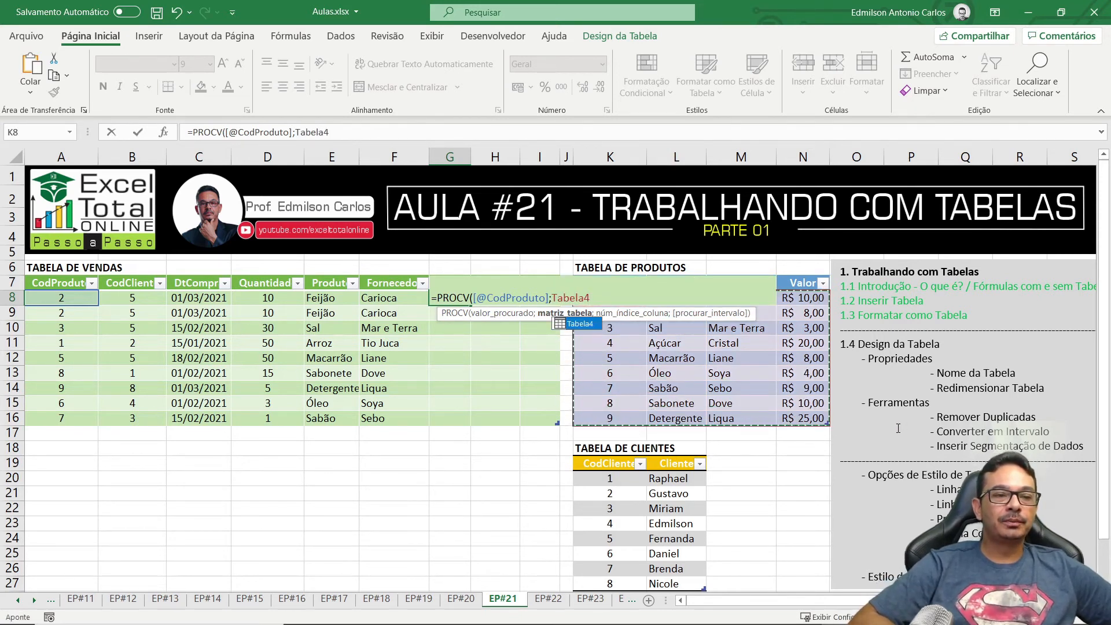
{"action": "type", "text": ";"}
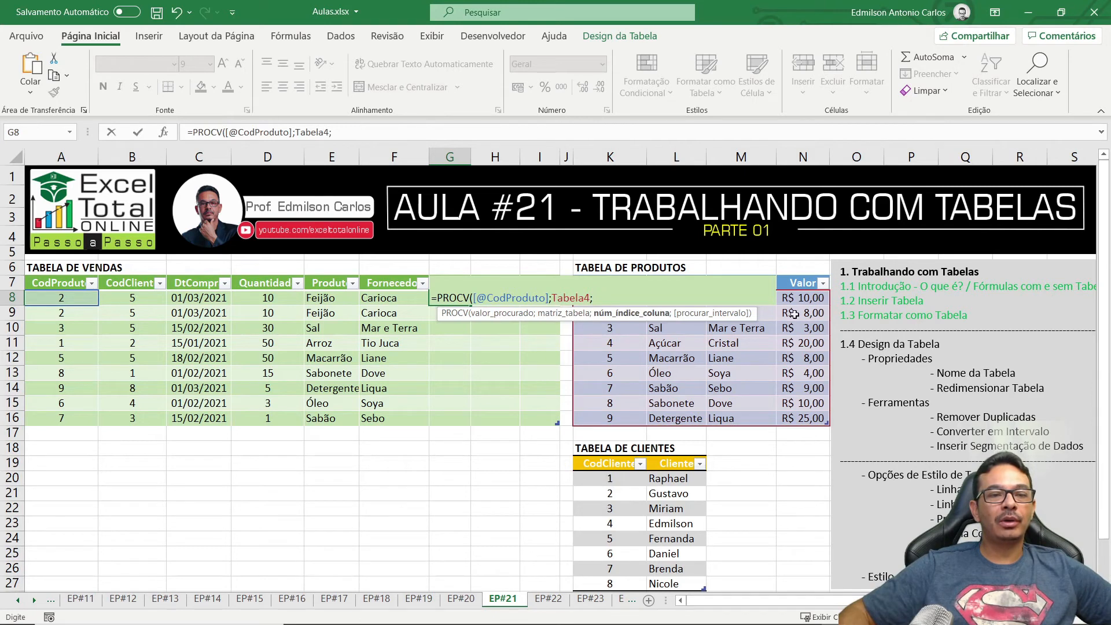
{"action": "type", "text": "4;"}
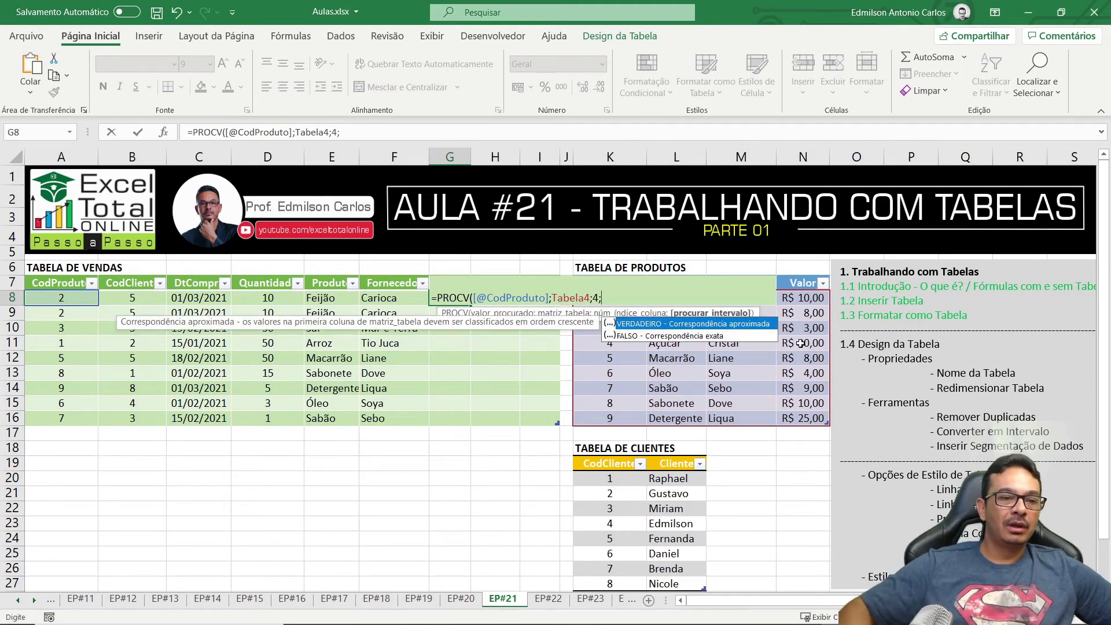
{"action": "left_click", "coordinate": [660, 337]}
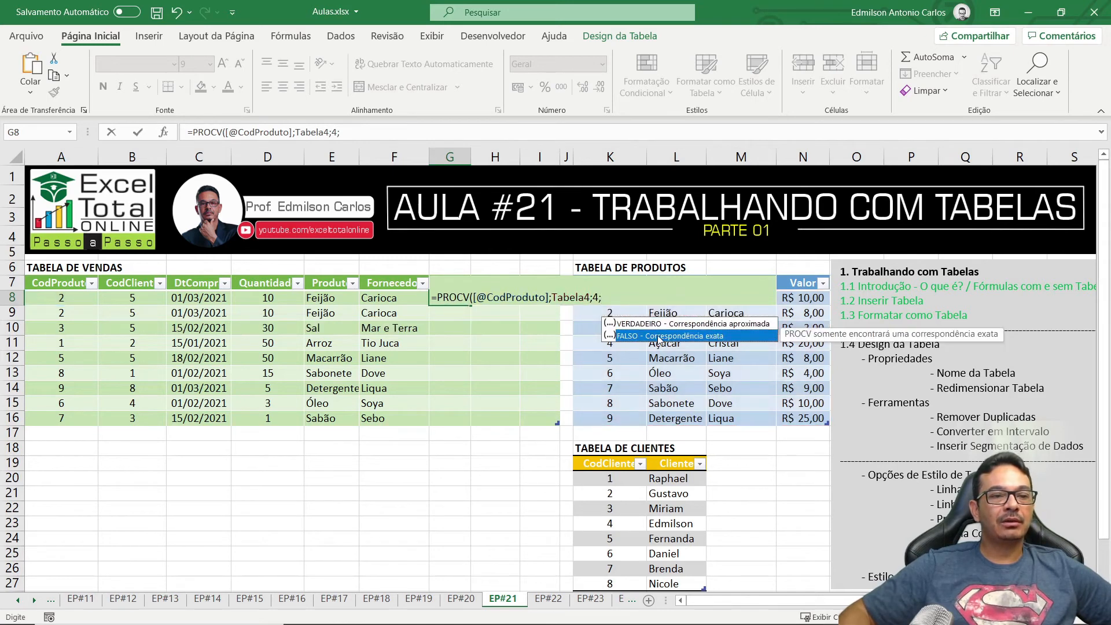
{"action": "double_click", "coordinate": [660, 336]}
{"action": "key", "text": "Return"}
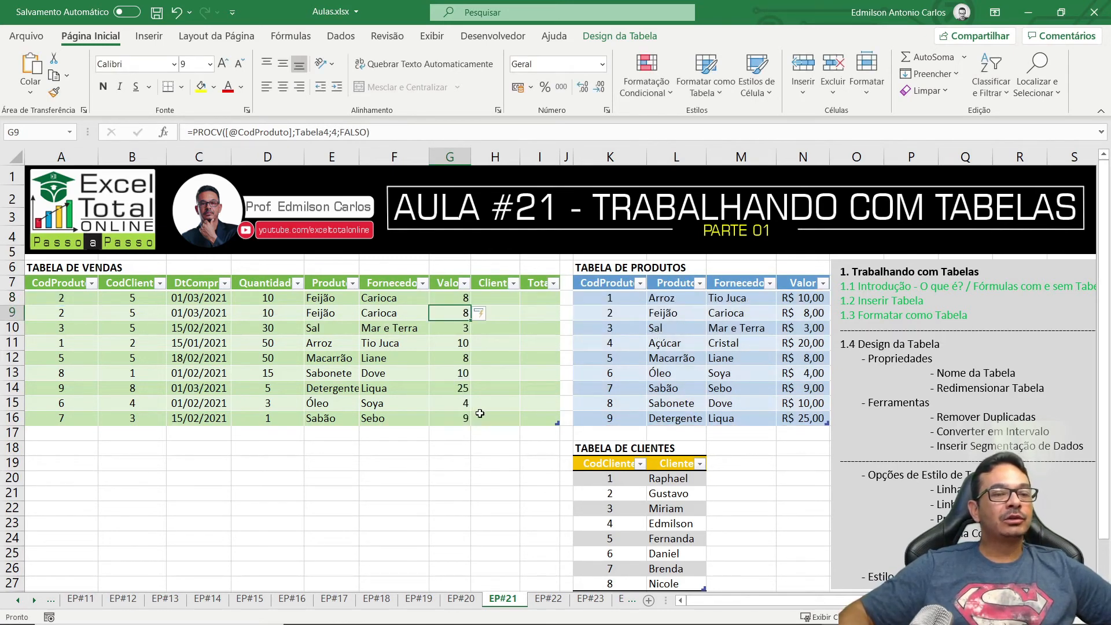
- Enter a PROCV formula in Cliente cell H8 that looks up the same-row CodCliente in Tabela7, column index 2, exact match FALSO
{"action": "left_click", "coordinate": [493, 298]}
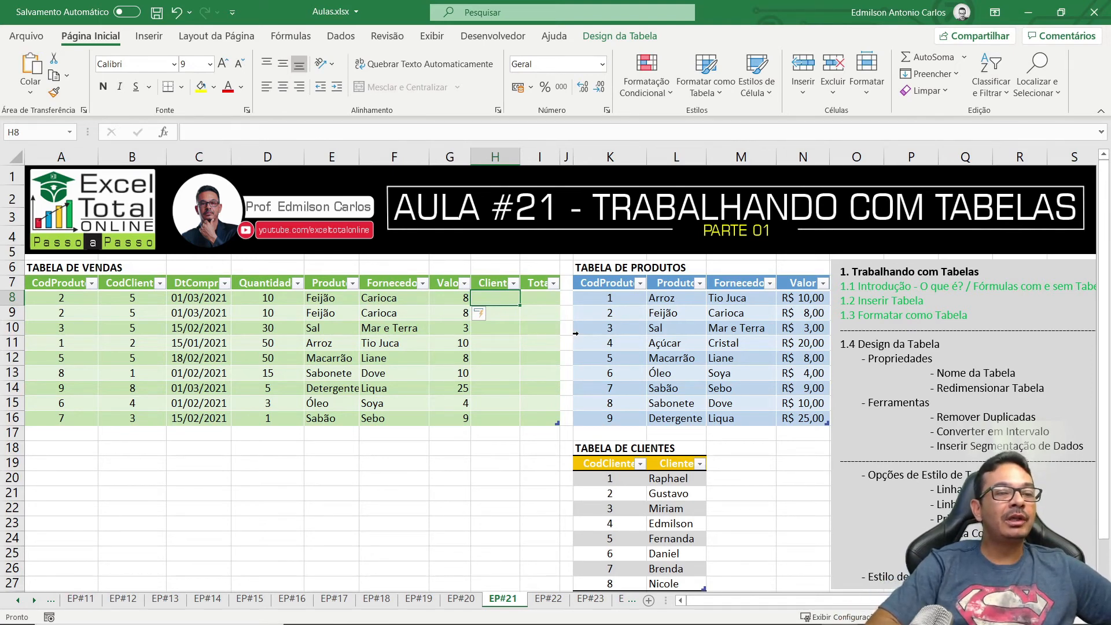
{"action": "type", "text": "="}
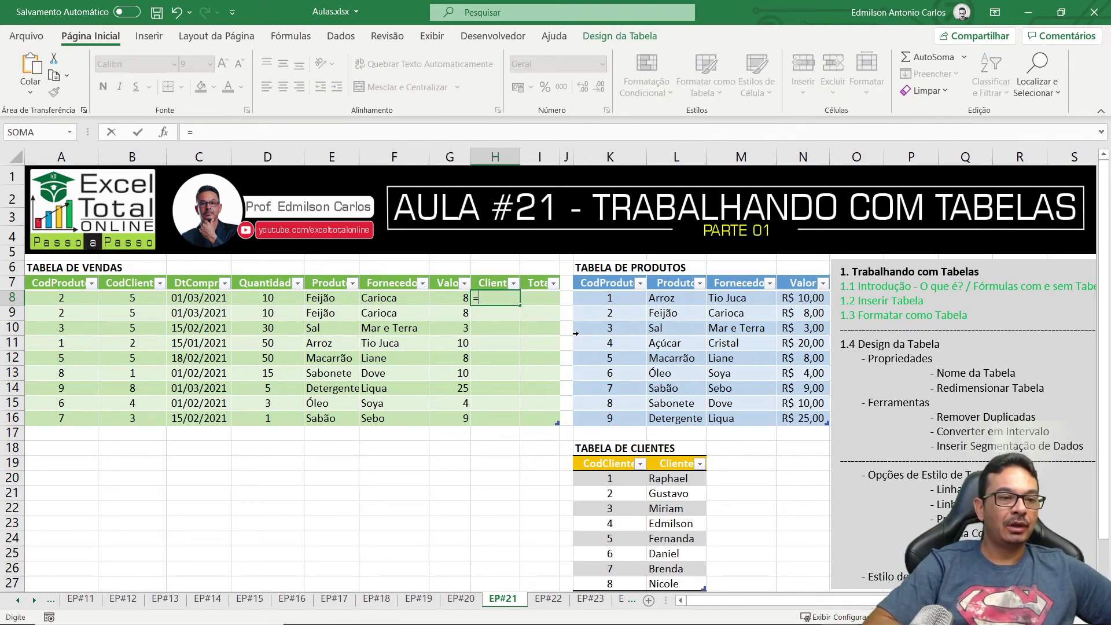
{"action": "type", "text": "PROC"}
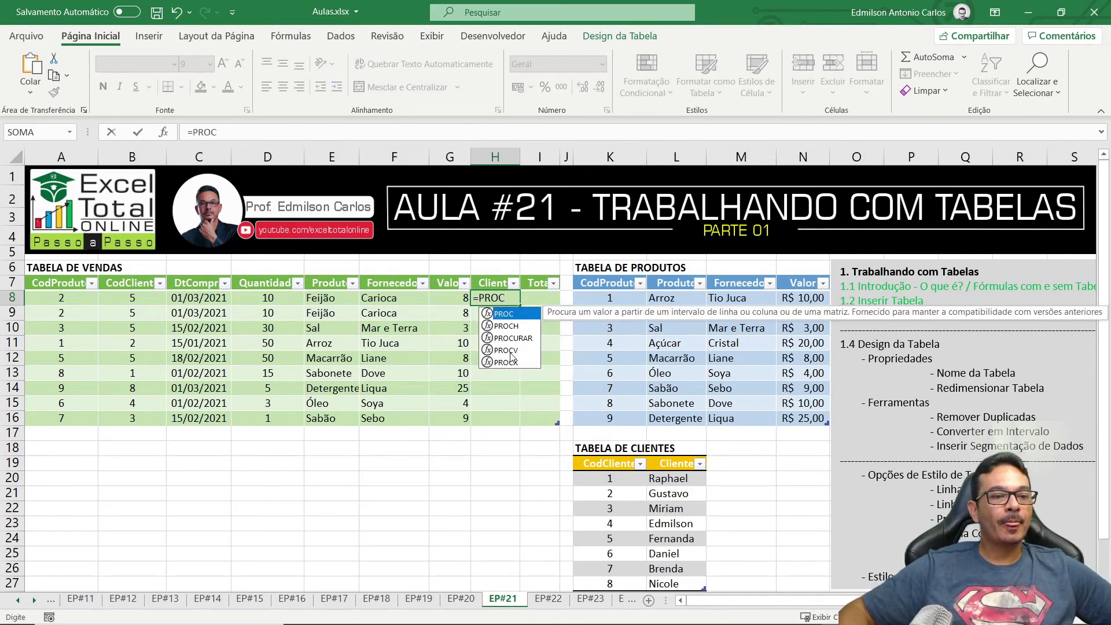
{"action": "double_click", "coordinate": [509, 351]}
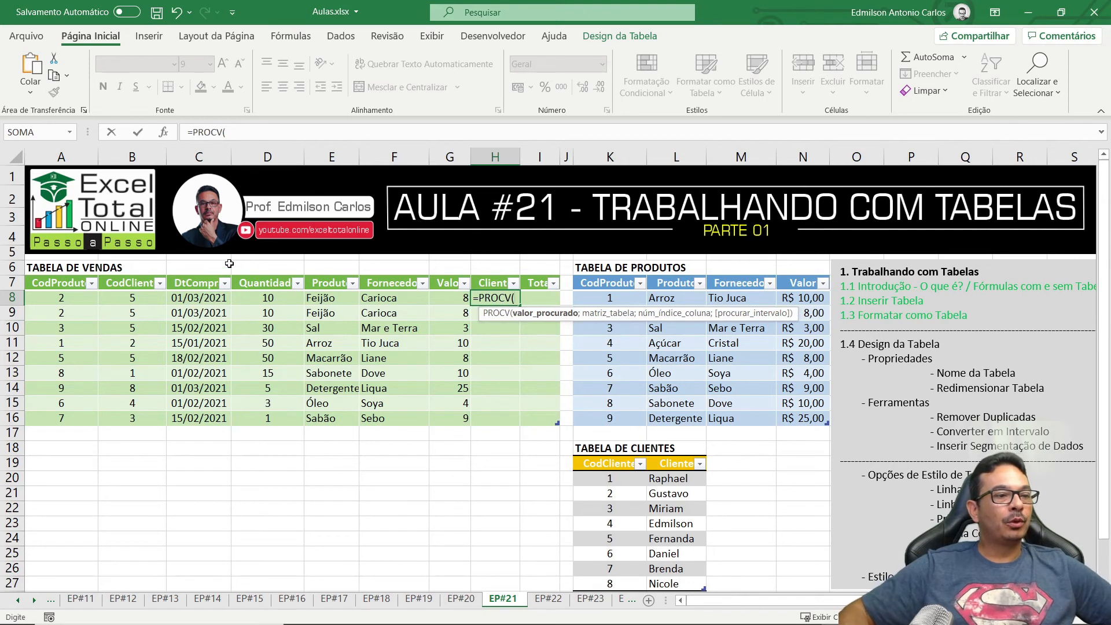
{"action": "left_click", "coordinate": [123, 302]}
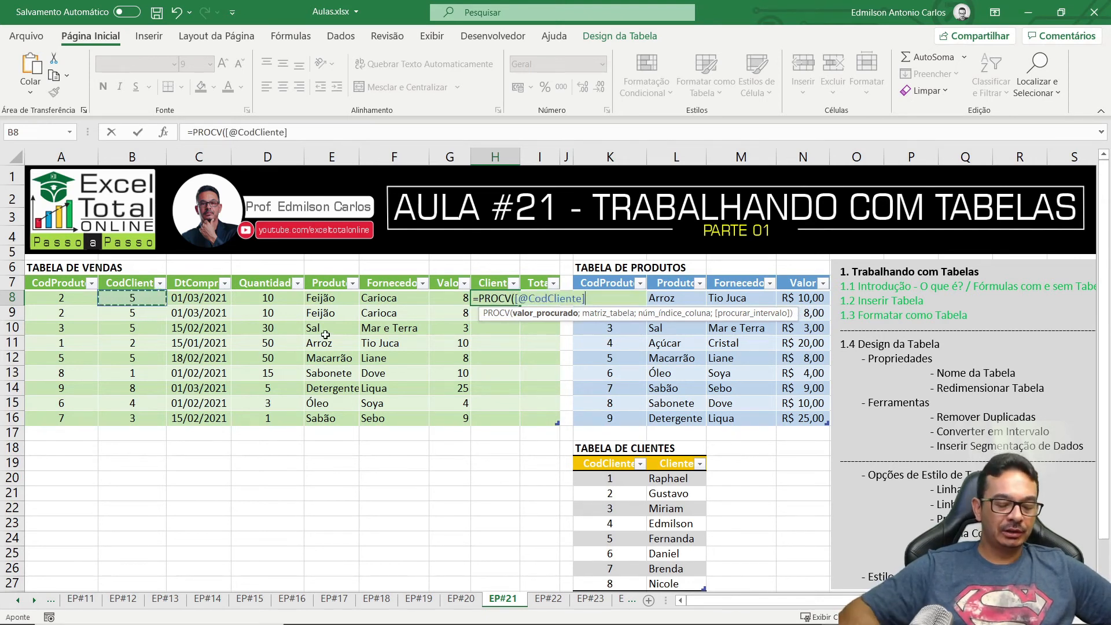
{"action": "type", "text": ";"}
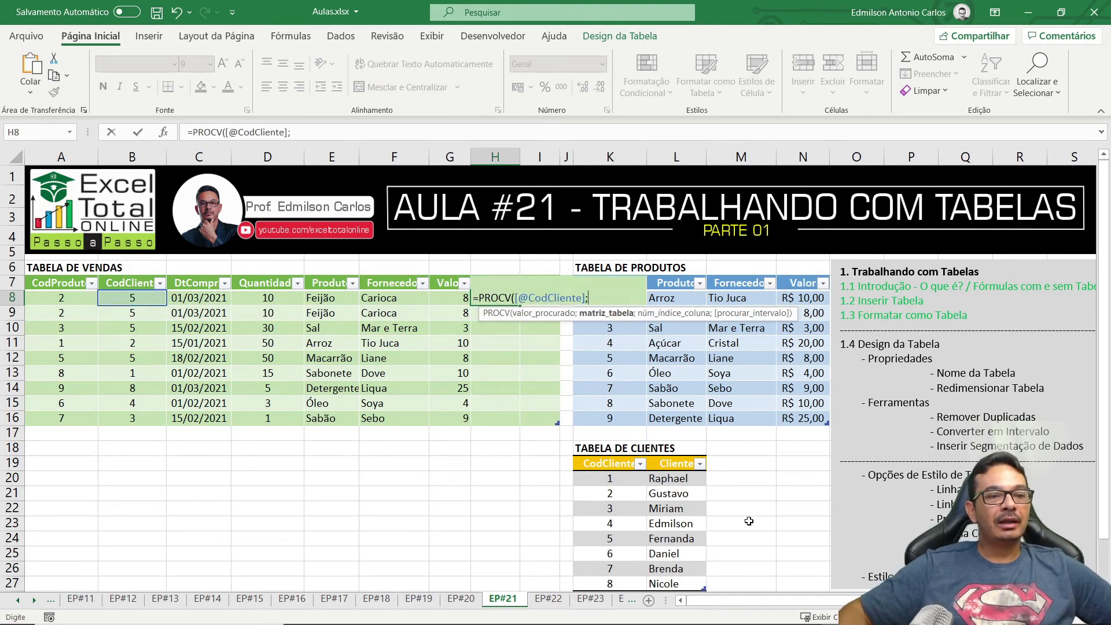
{"action": "left_click", "coordinate": [612, 499]}
{"action": "left_click_drag", "start_coordinate": [607, 479], "coordinate": [723, 603]}
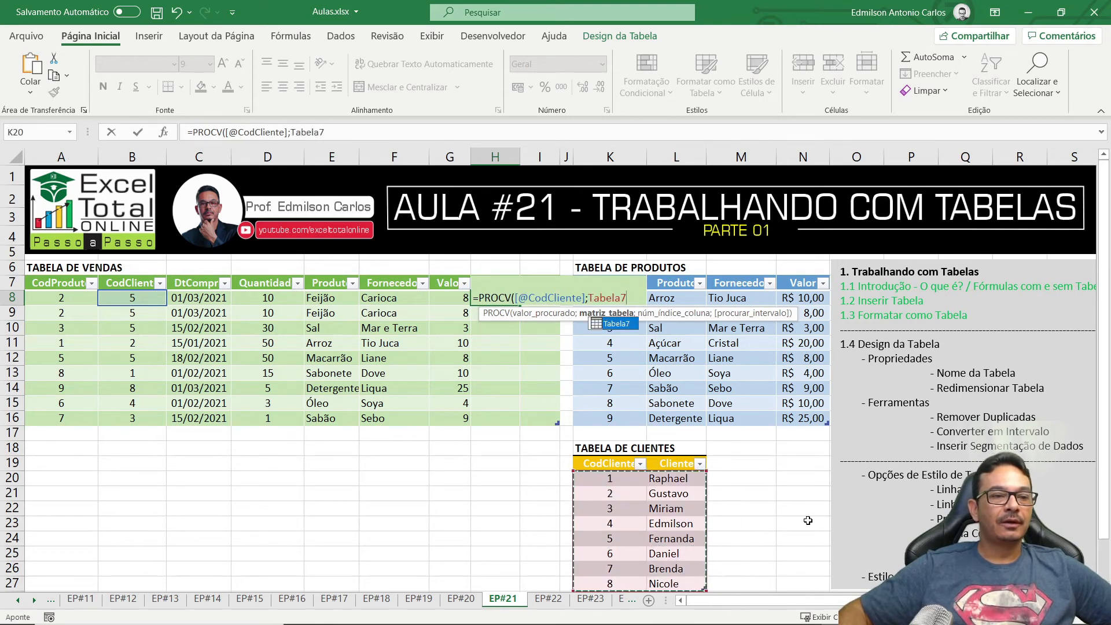
{"action": "type", "text": ";"}
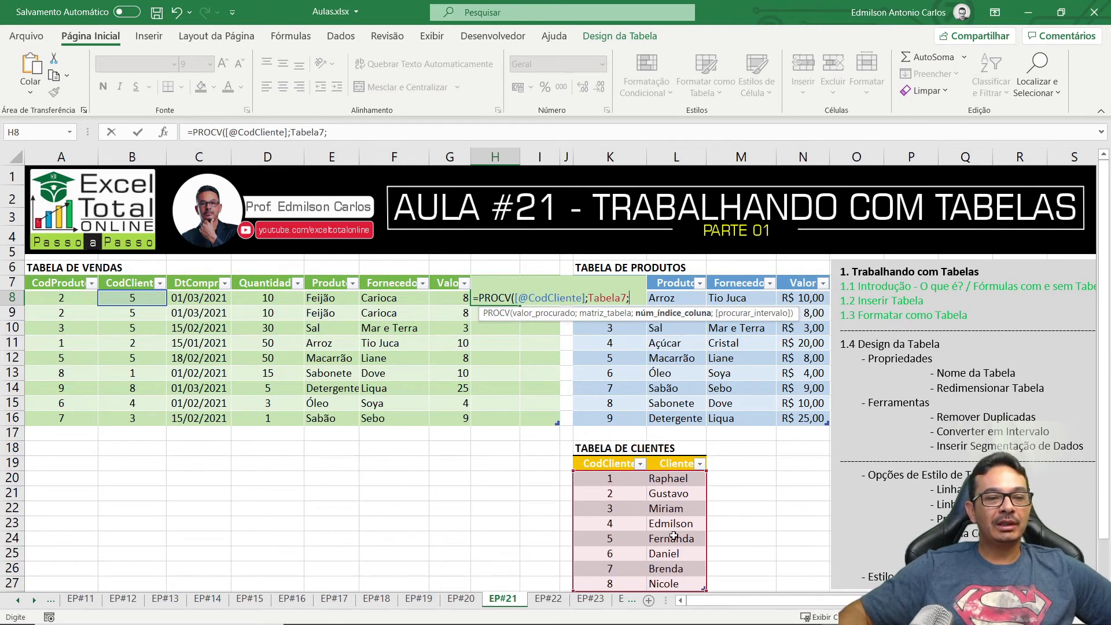
{"action": "type", "text": "2;"}
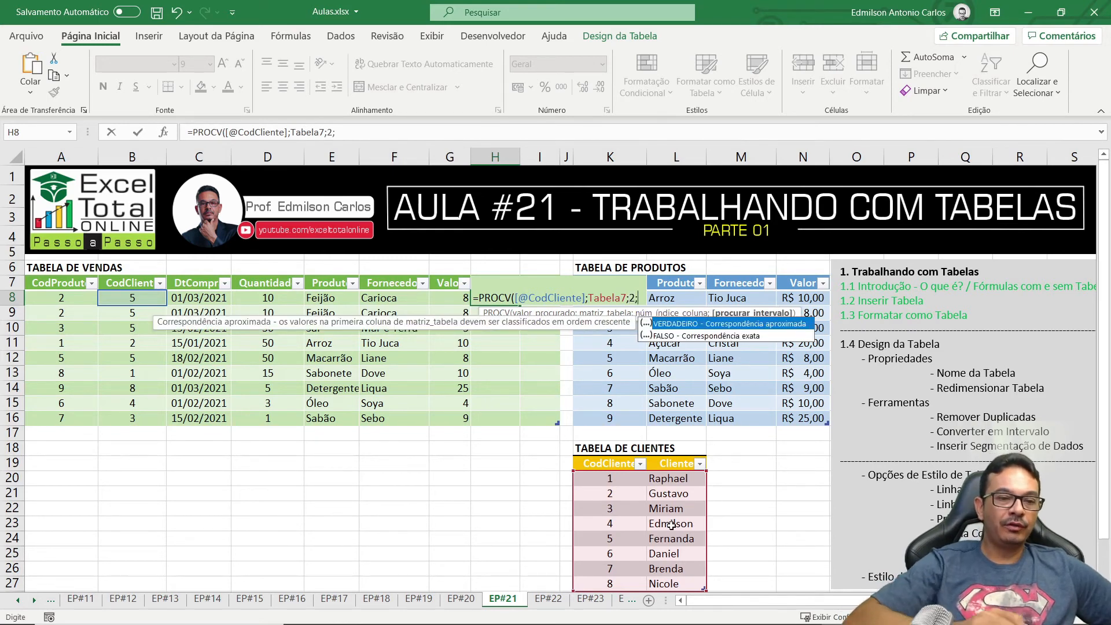
{"action": "double_click", "coordinate": [677, 336]}
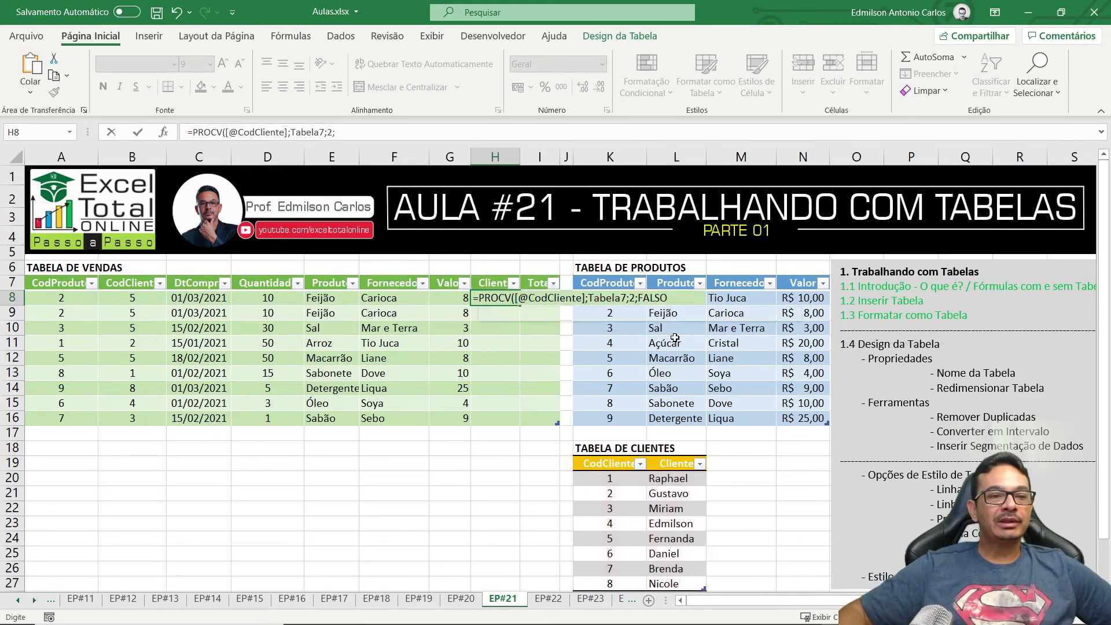
{"action": "key", "text": "Return"}
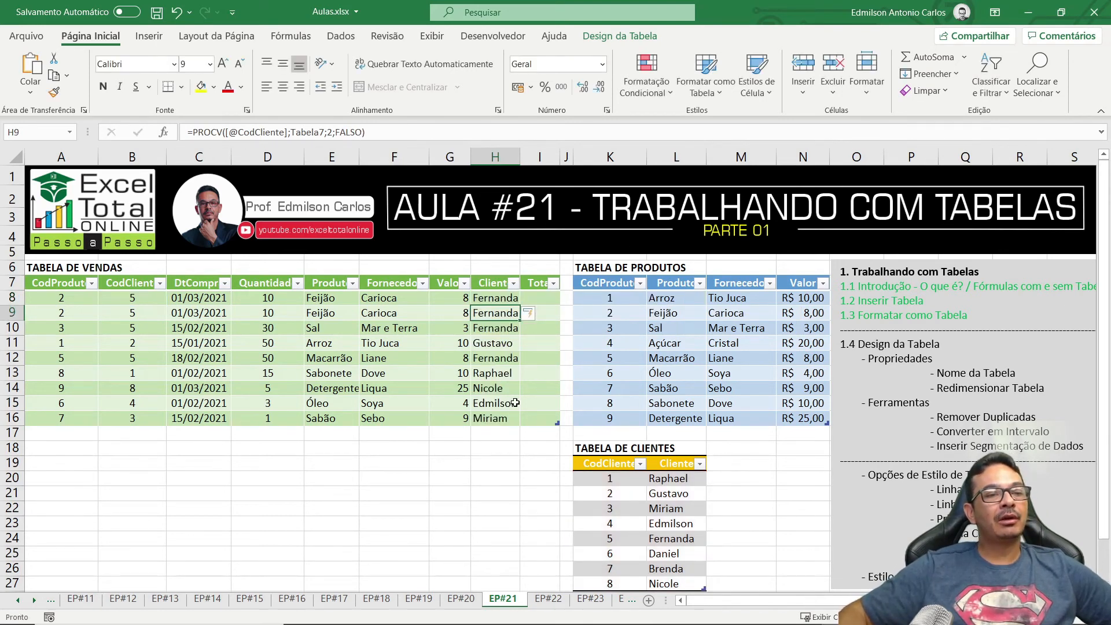
- Enter a formula in Total cell I8 that multiplies the same-row Quantidade by the same-row Valor
{"action": "left_click", "coordinate": [557, 304]}
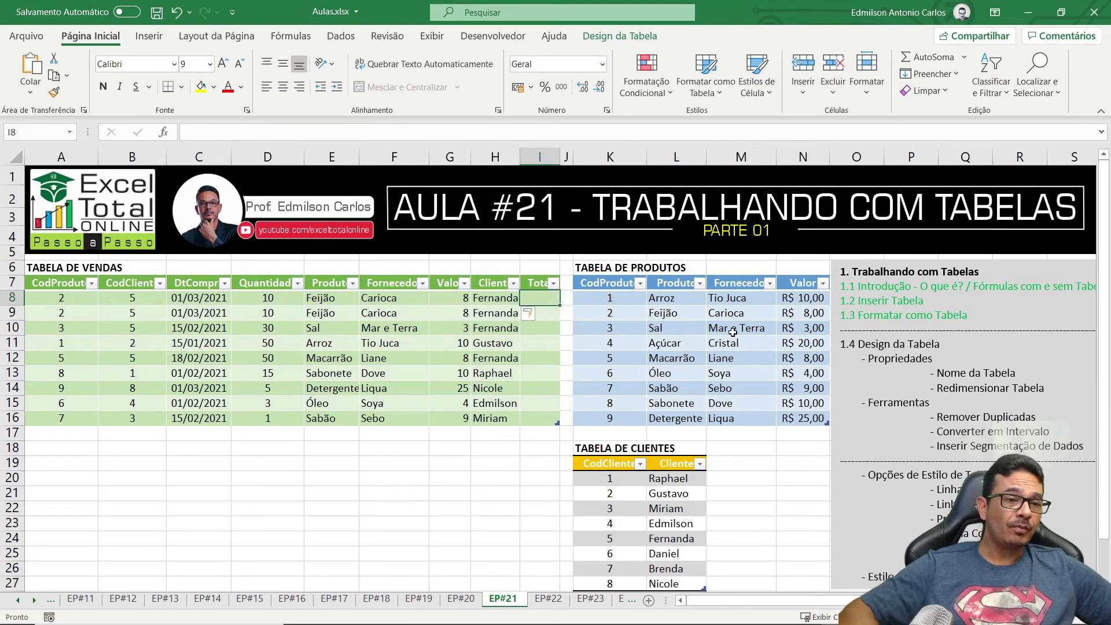
{"action": "type", "text": "="}
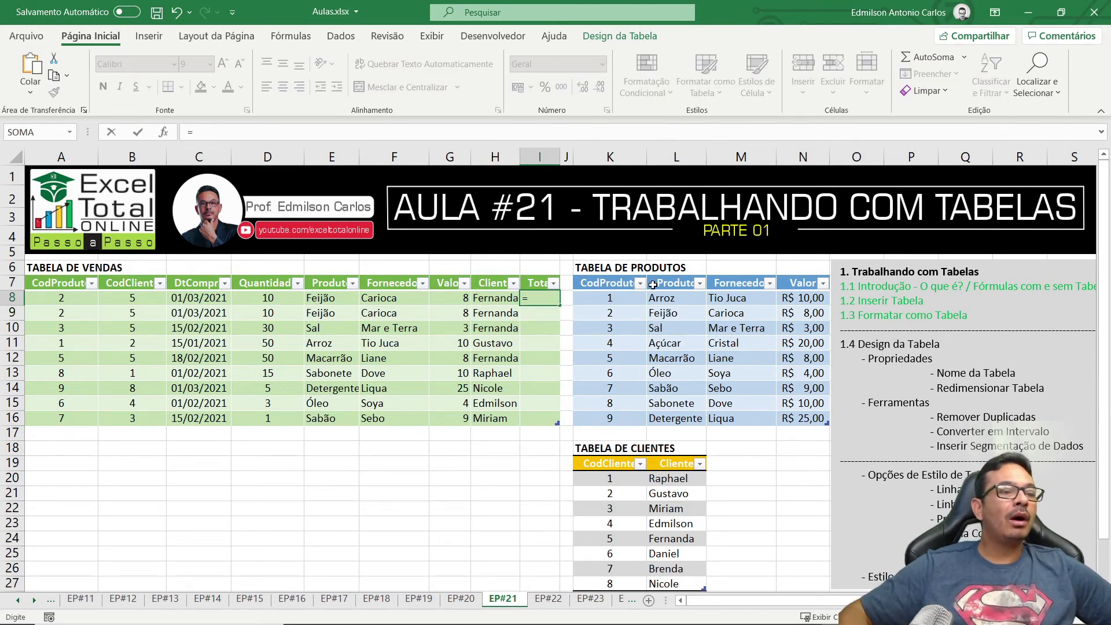
{"action": "left_click", "coordinate": [258, 299]}
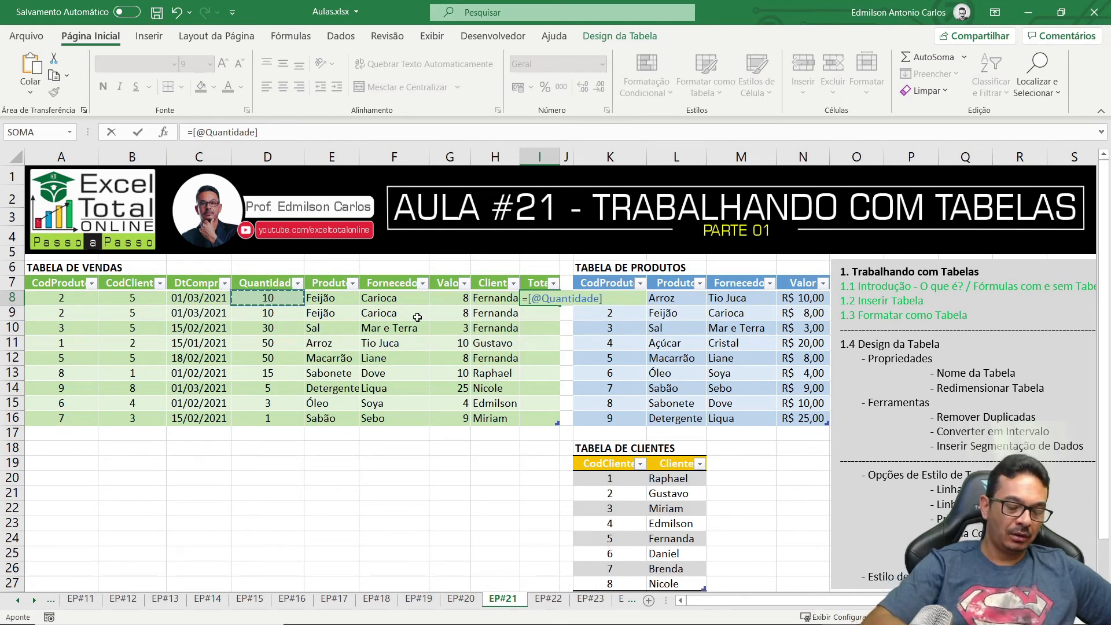
{"action": "type", "text": "*"}
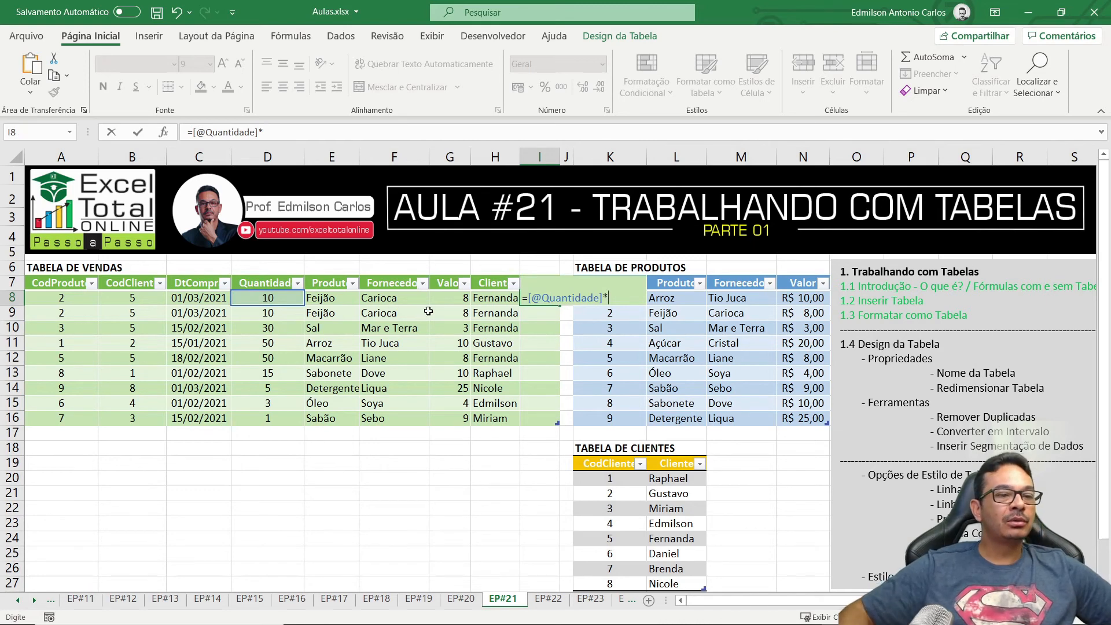
{"action": "left_click", "coordinate": [459, 297]}
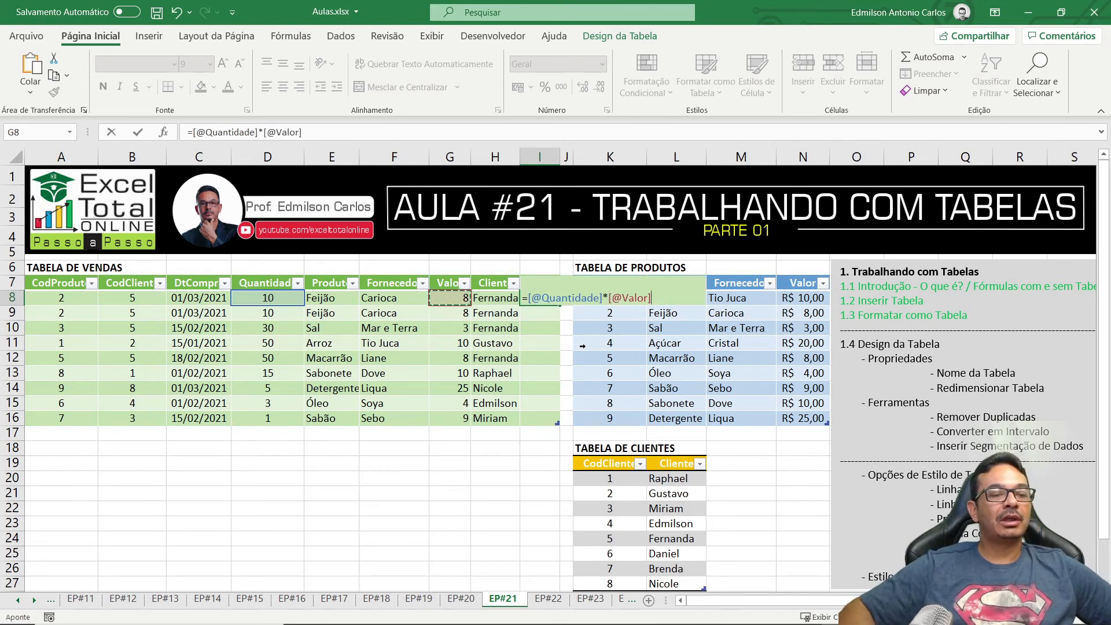
{"action": "key", "text": "Return"}
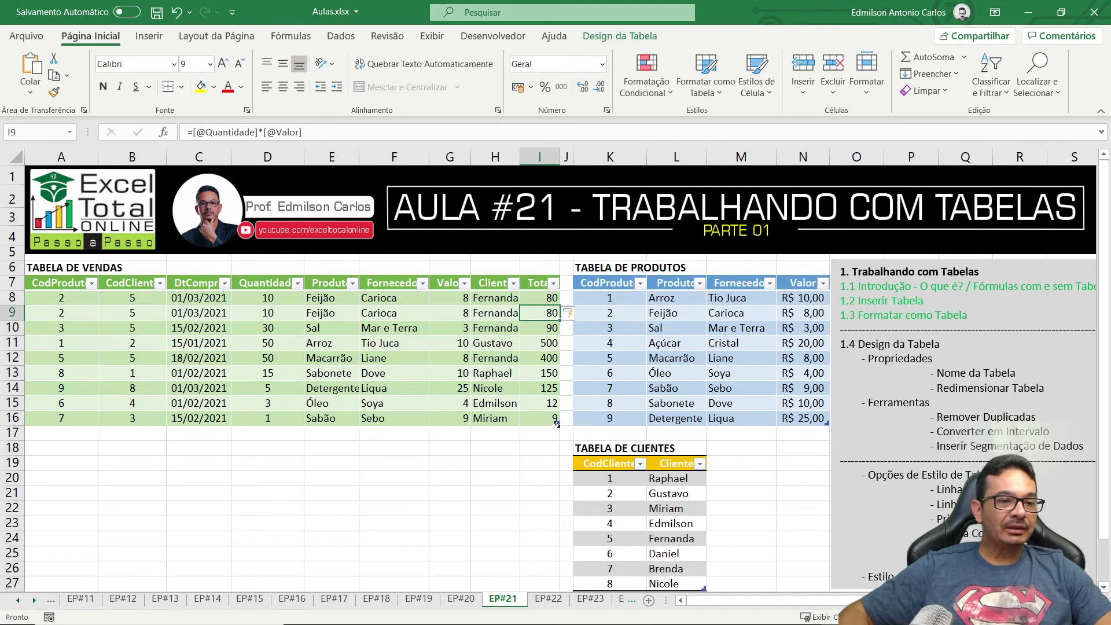
- Try extending the sales table down to row 27, and undo the resize
{"action": "left_click_drag", "start_coordinate": [557, 432], "coordinate": [546, 529]}
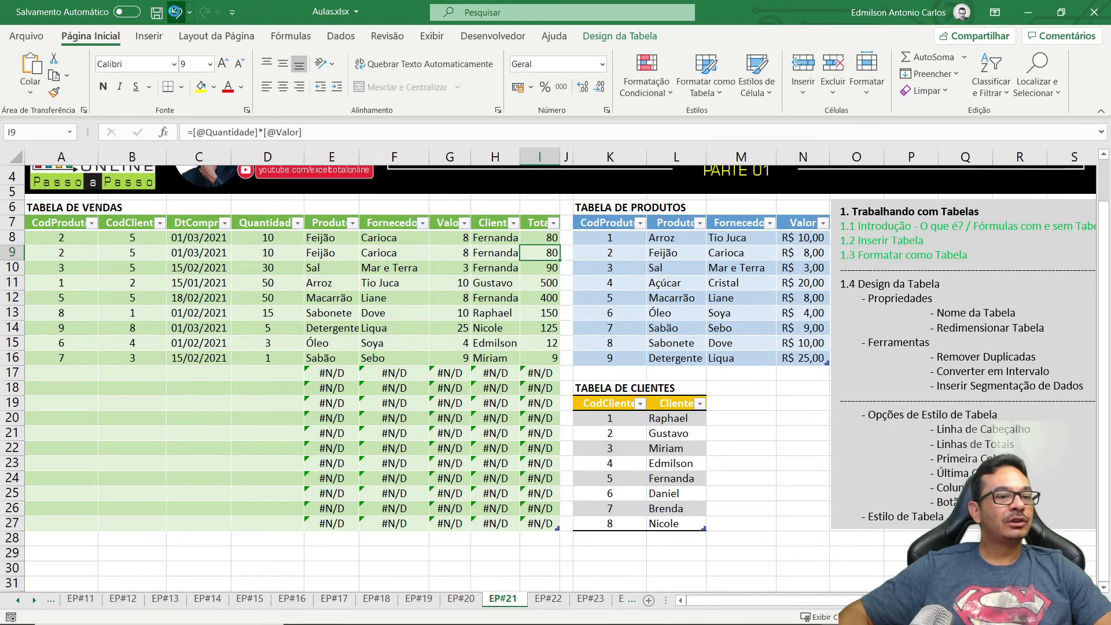
{"action": "left_click", "coordinate": [176, 12]}
{"action": "left_click", "coordinate": [473, 463]}
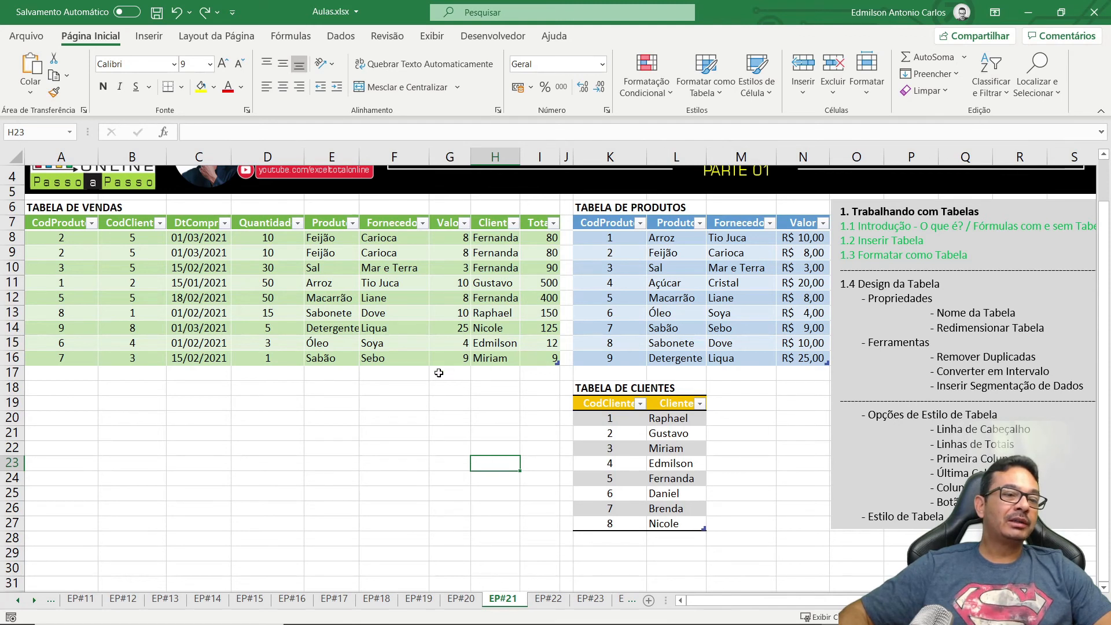
- Add a sales record in row 17 with product code 8, client code 1, purchase date 25/02/2021 and quantity 5
{"action": "left_click", "coordinate": [67, 372]}
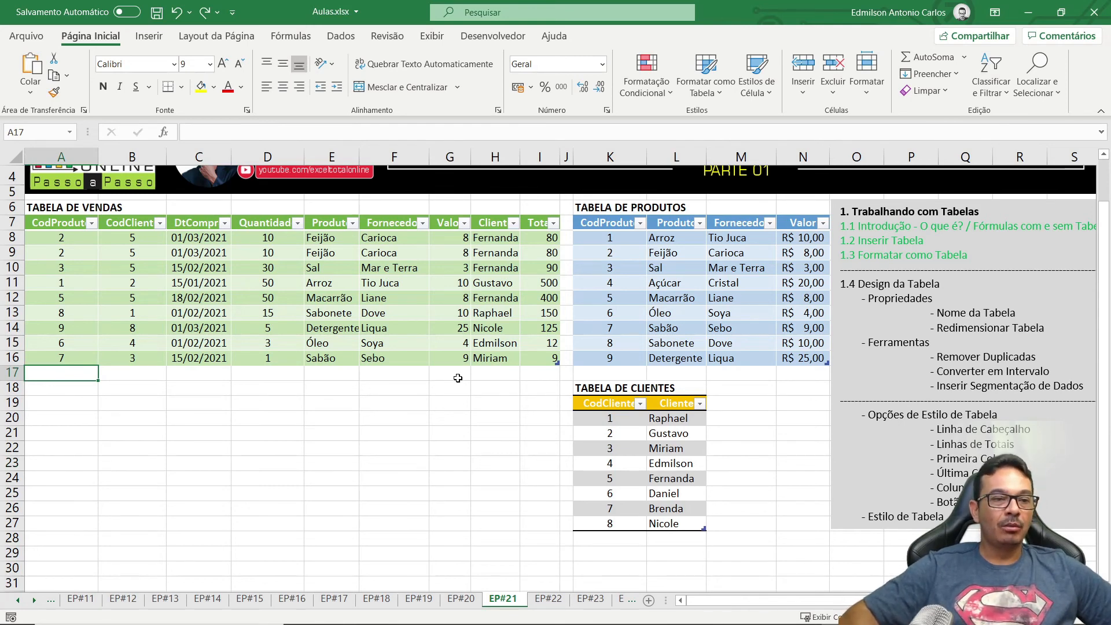
{"action": "type", "text": "8"}
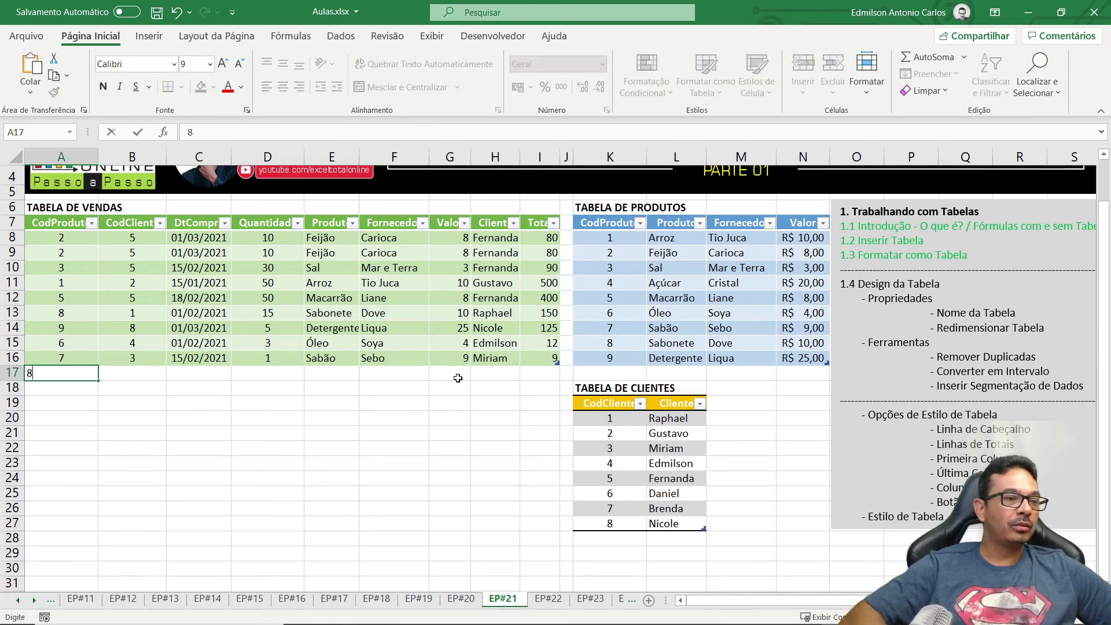
{"action": "key", "text": "Tab"}
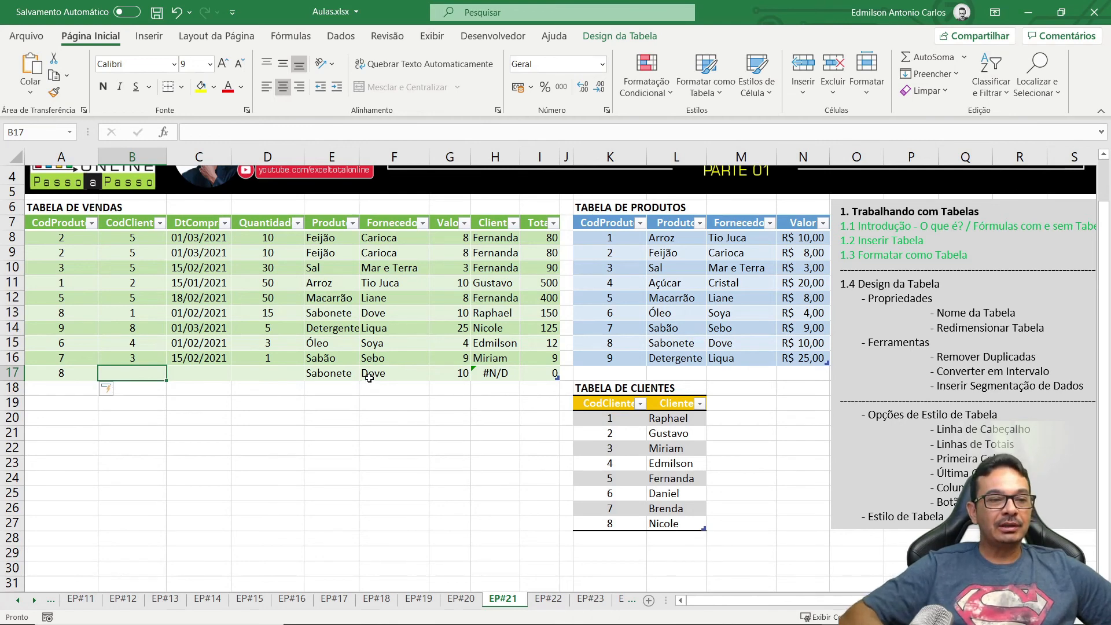
{"action": "type", "text": "1"}
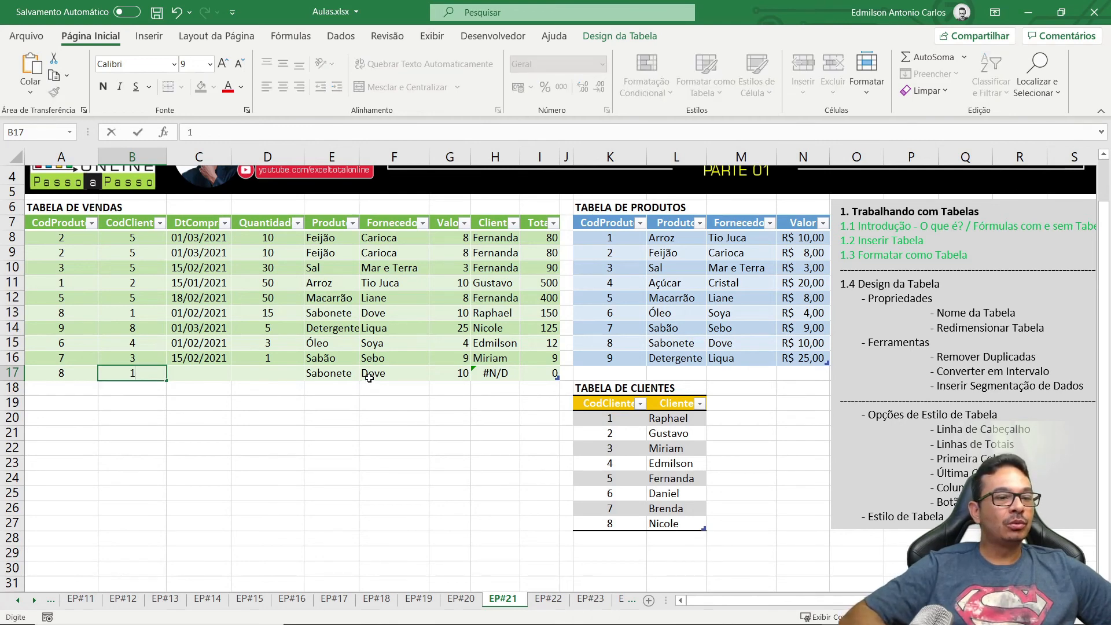
{"action": "key", "text": "Tab"}
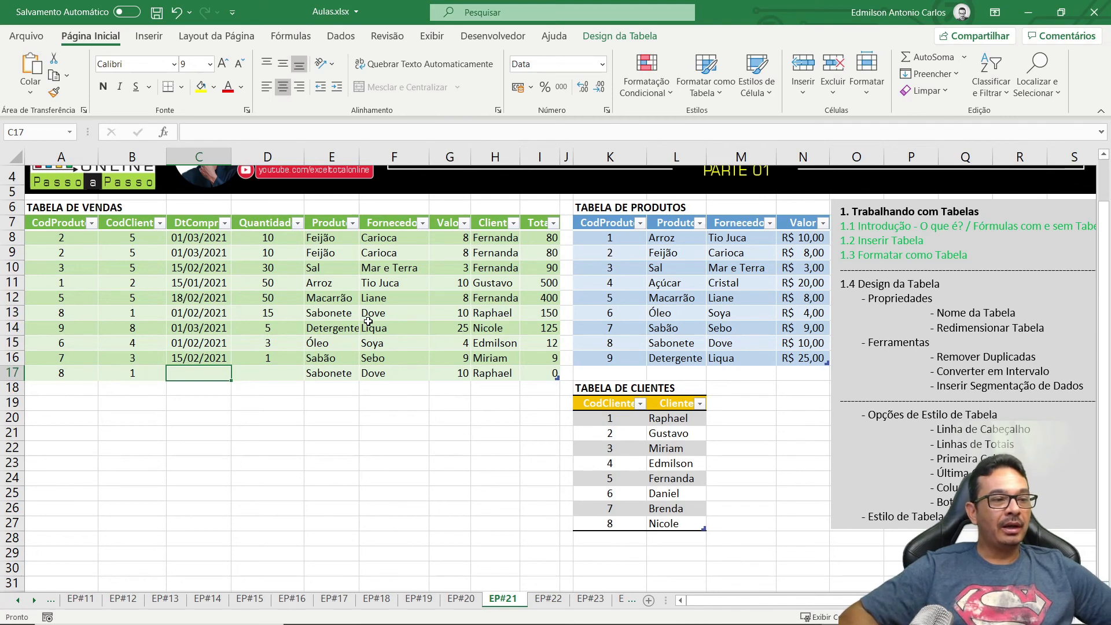
{"action": "type", "text": "25/"}
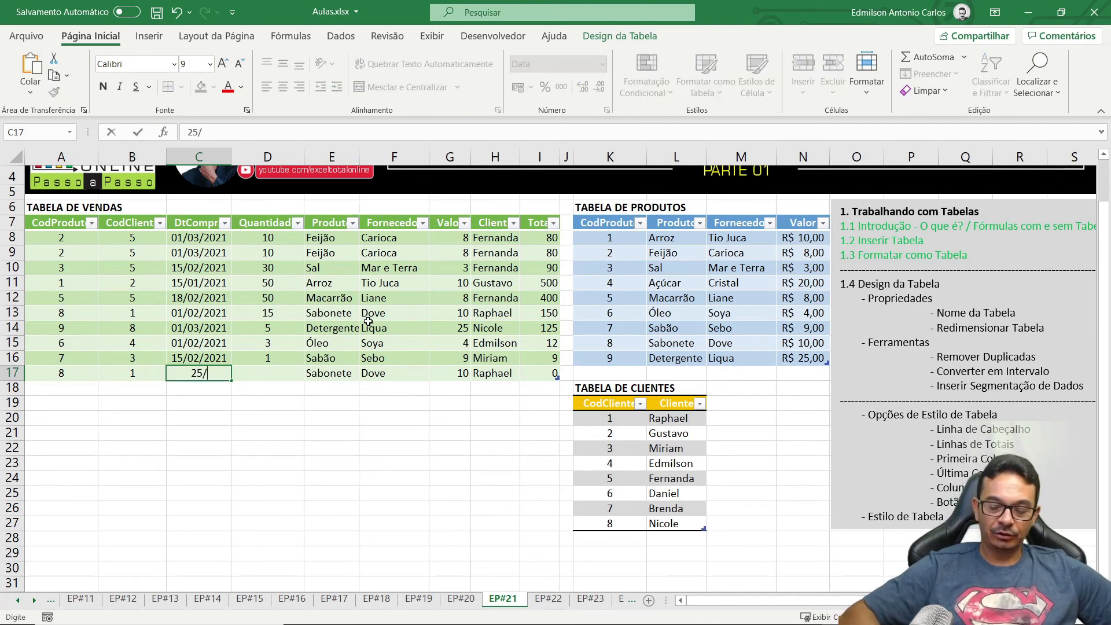
{"action": "type", "text": "02/2021"}
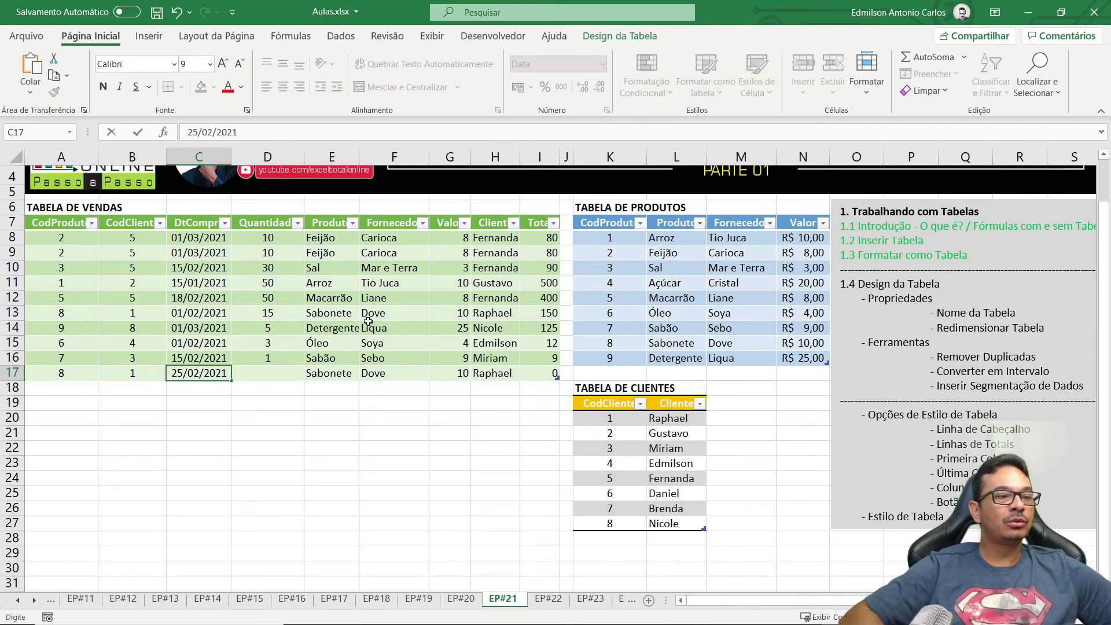
{"action": "key", "text": "Tab"}
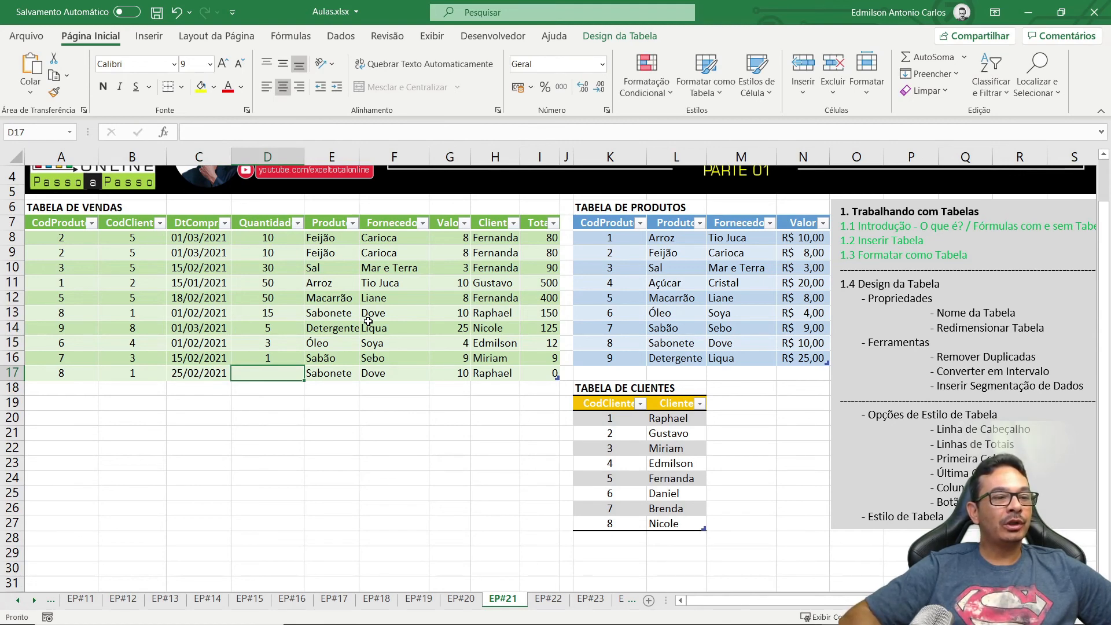
{"action": "type", "text": "5"}
{"action": "key", "text": "Tab"}
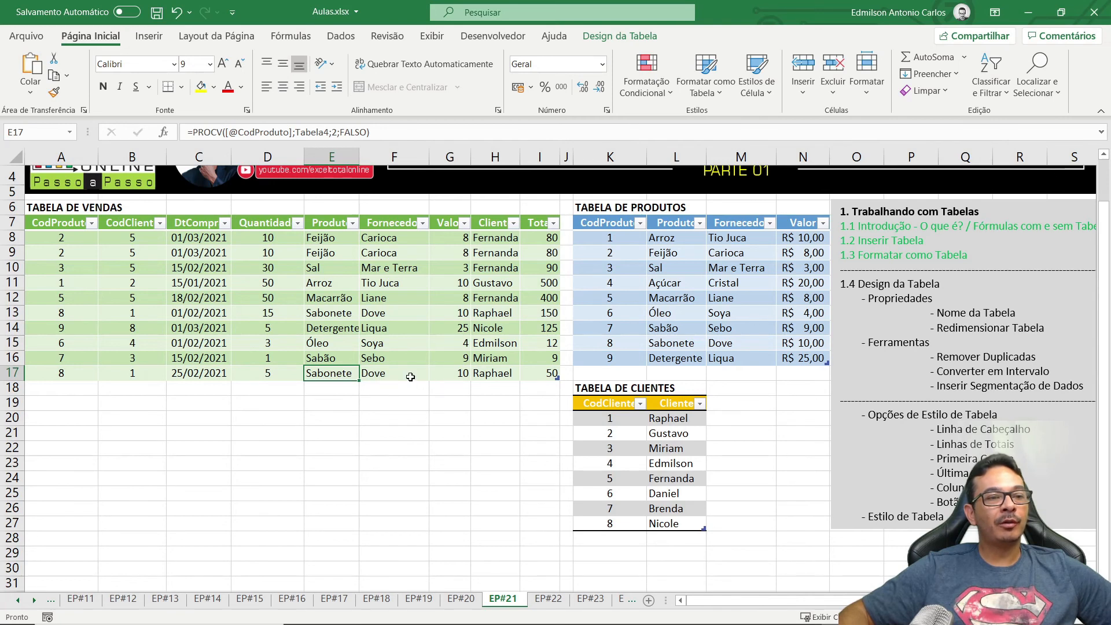
{"action": "left_click", "coordinate": [533, 373]}
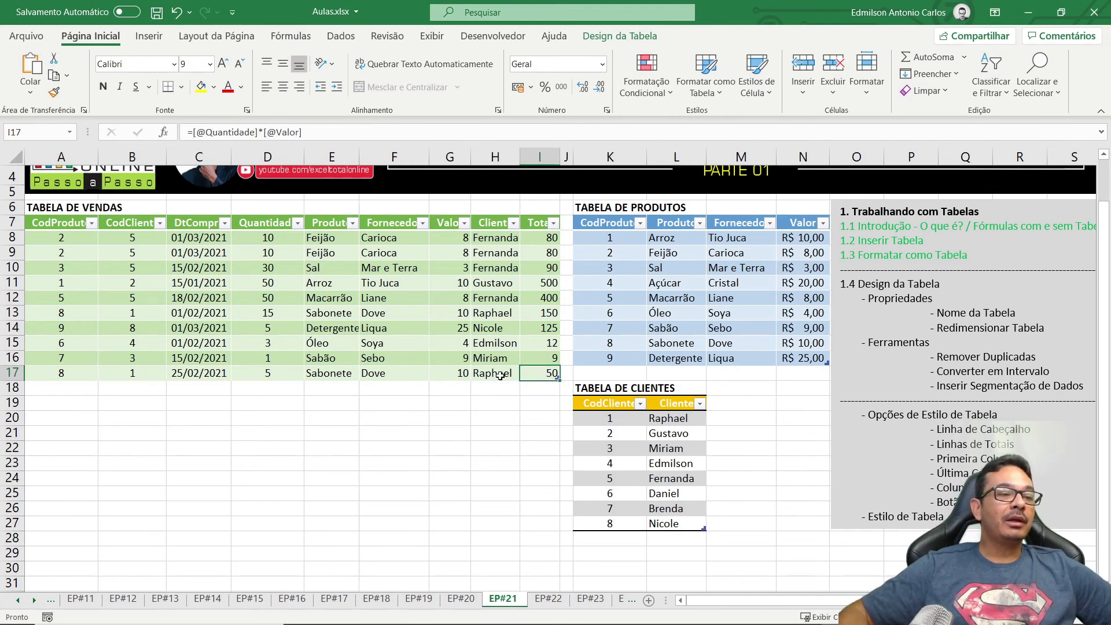
- Start another sales record in row 18, directly below the sales table, with product code 1
{"action": "left_click", "coordinate": [95, 384]}
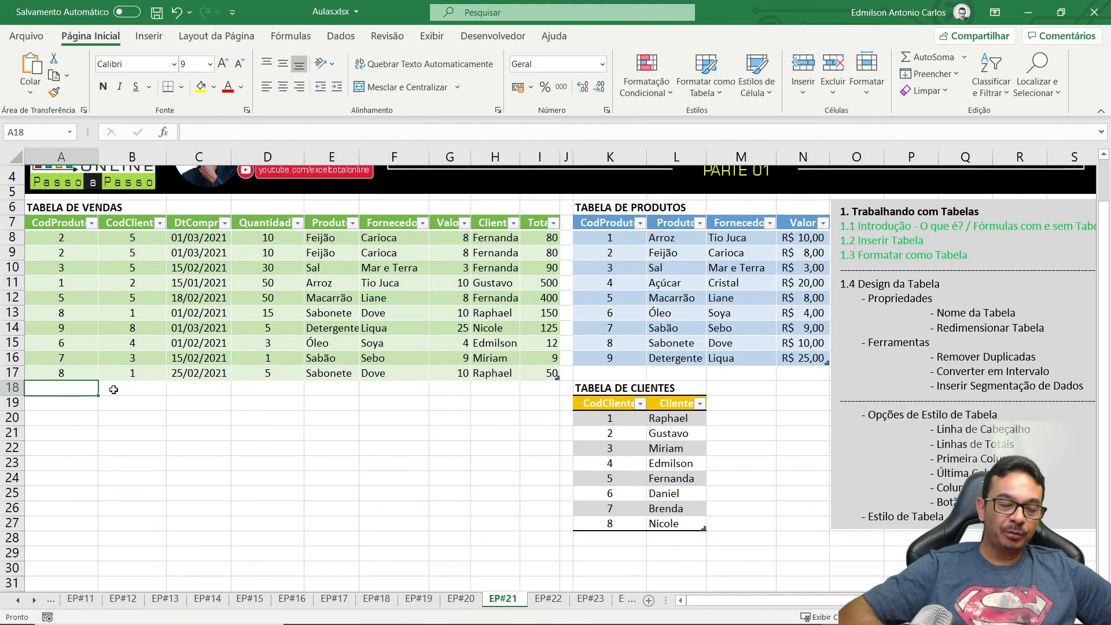
{"action": "type", "text": "1"}
{"action": "key", "text": "Tab"}
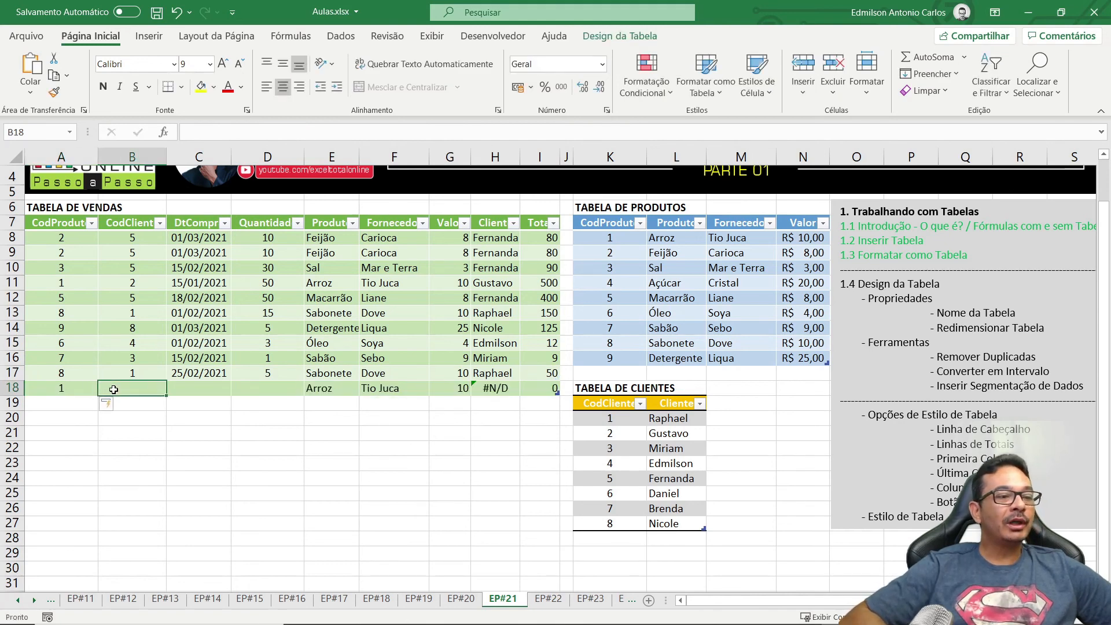